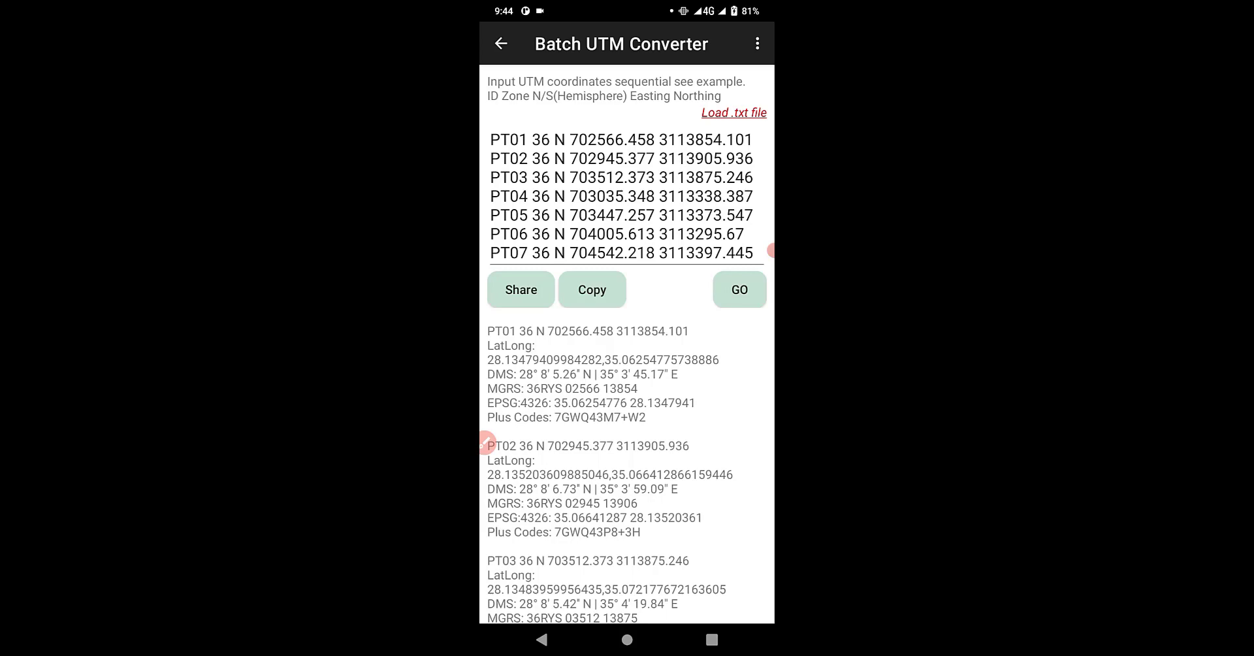
Step: Share the batch-converted UTM coordinates over Bluetooth to the laptop LAPTOP-K0LQQ503 and check the phone's notifications
click(521, 289)
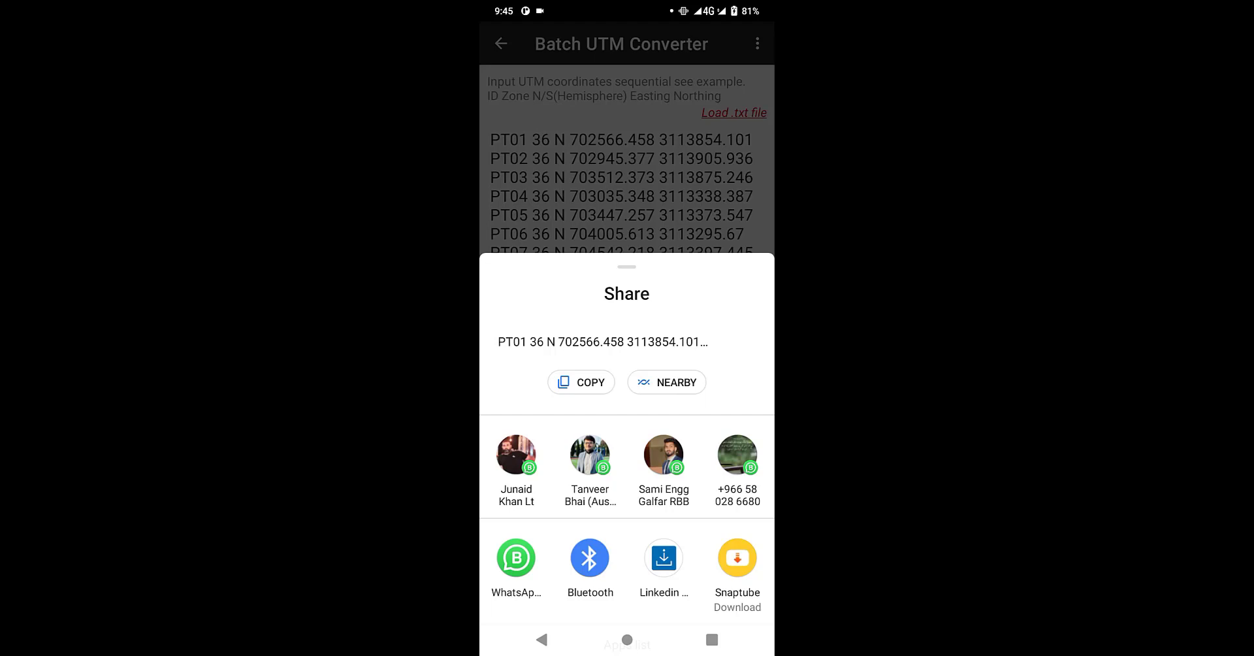
click(590, 558)
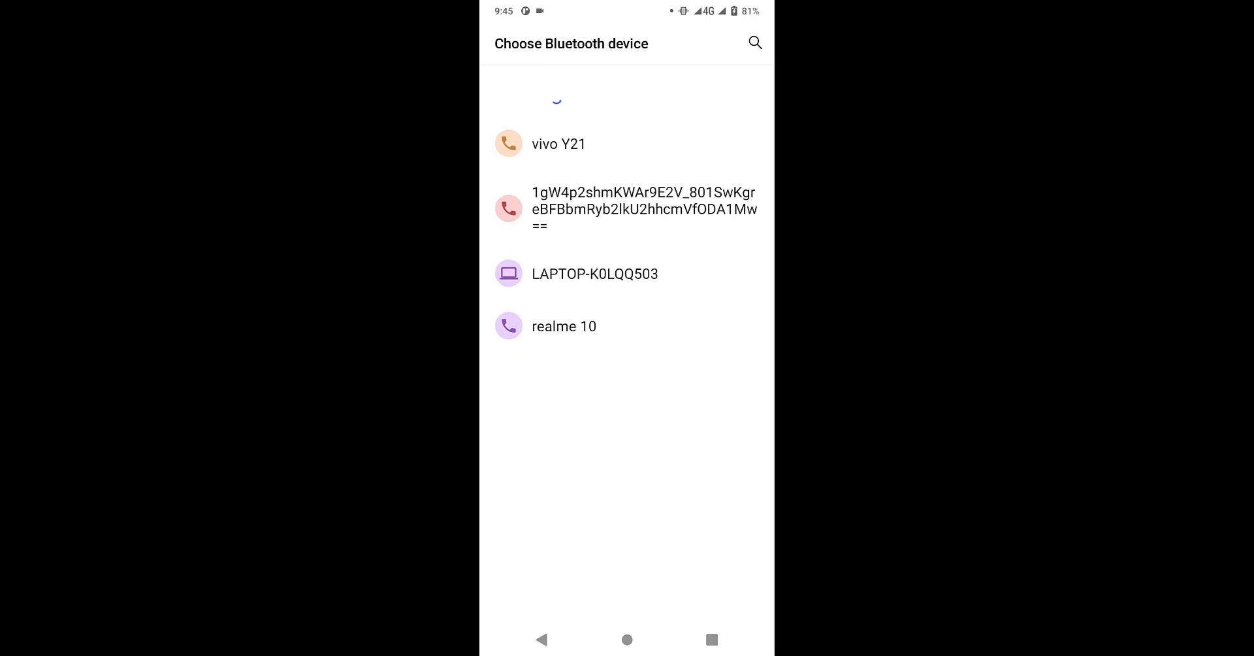
click(594, 273)
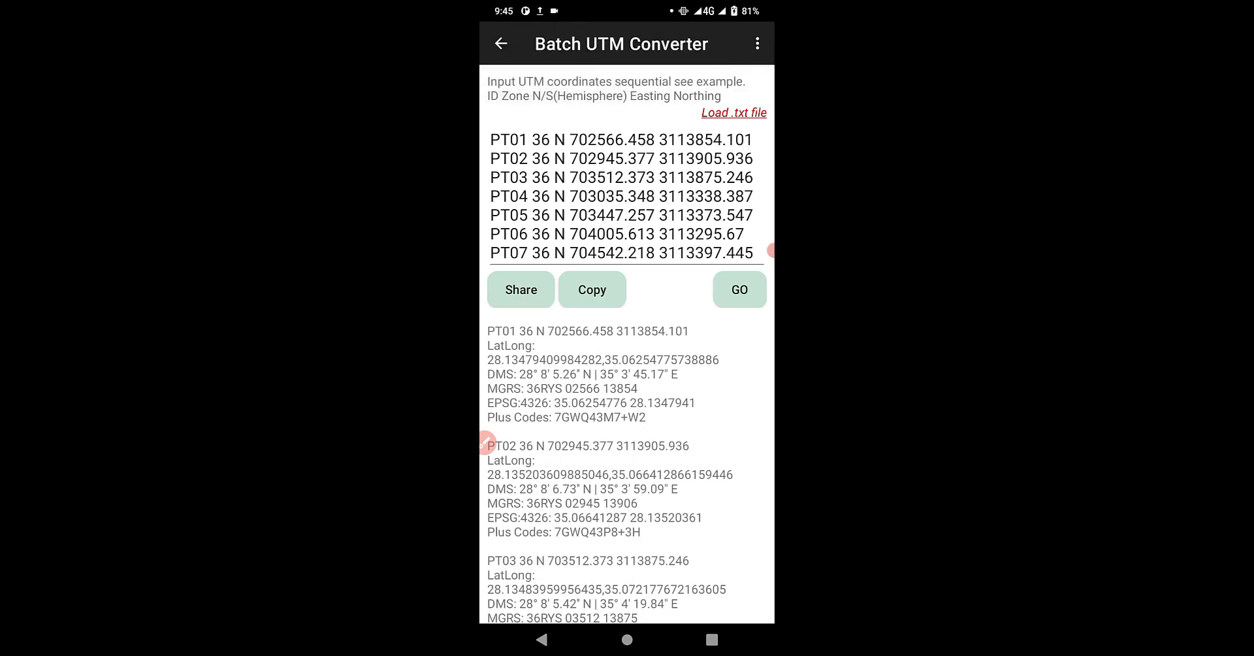
drag(627, 5, 627, 327)
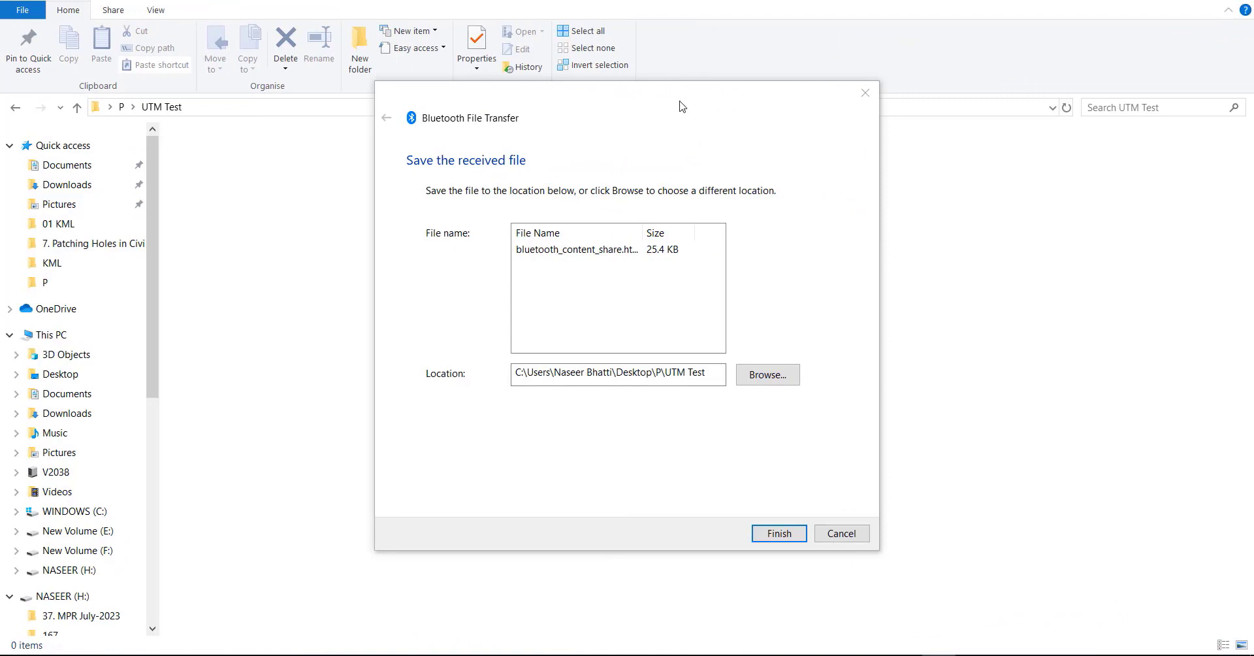
Step: On the laptop, save the received bluetooth_content_share.html file in the UTM Test folder and open it in Excel
mouse_move(672, 98)
mouse_down()
mouse_move(812, 120)
mouse_move(680, 95)
mouse_up()
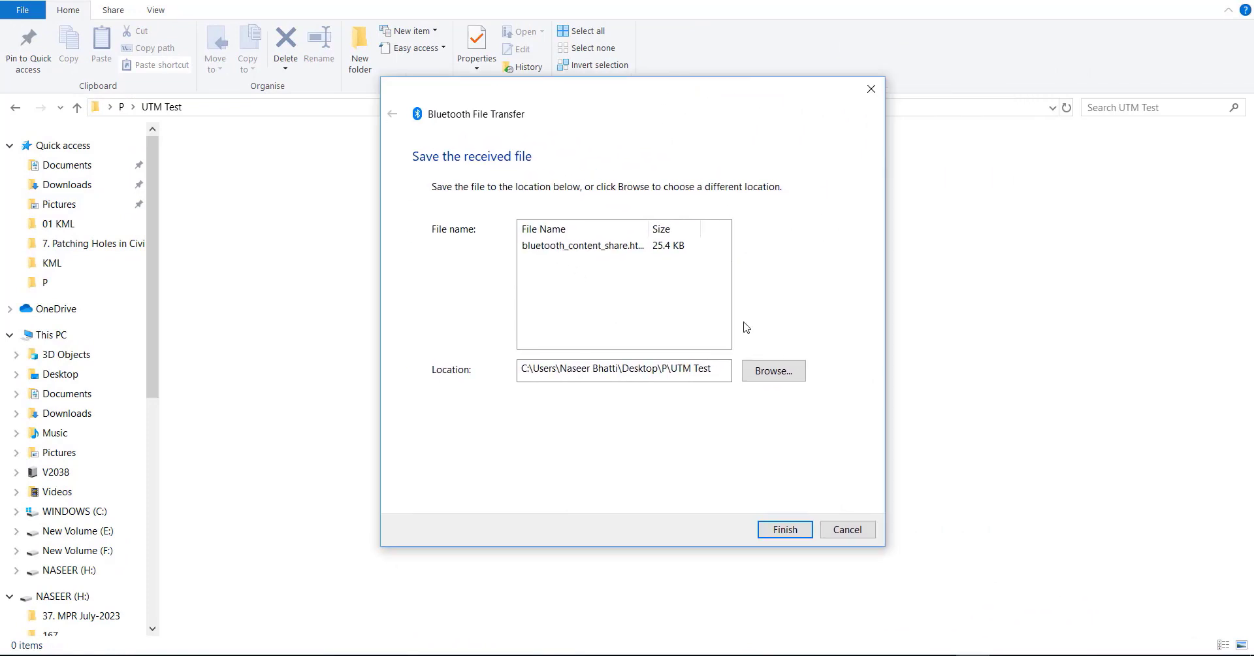
click(787, 531)
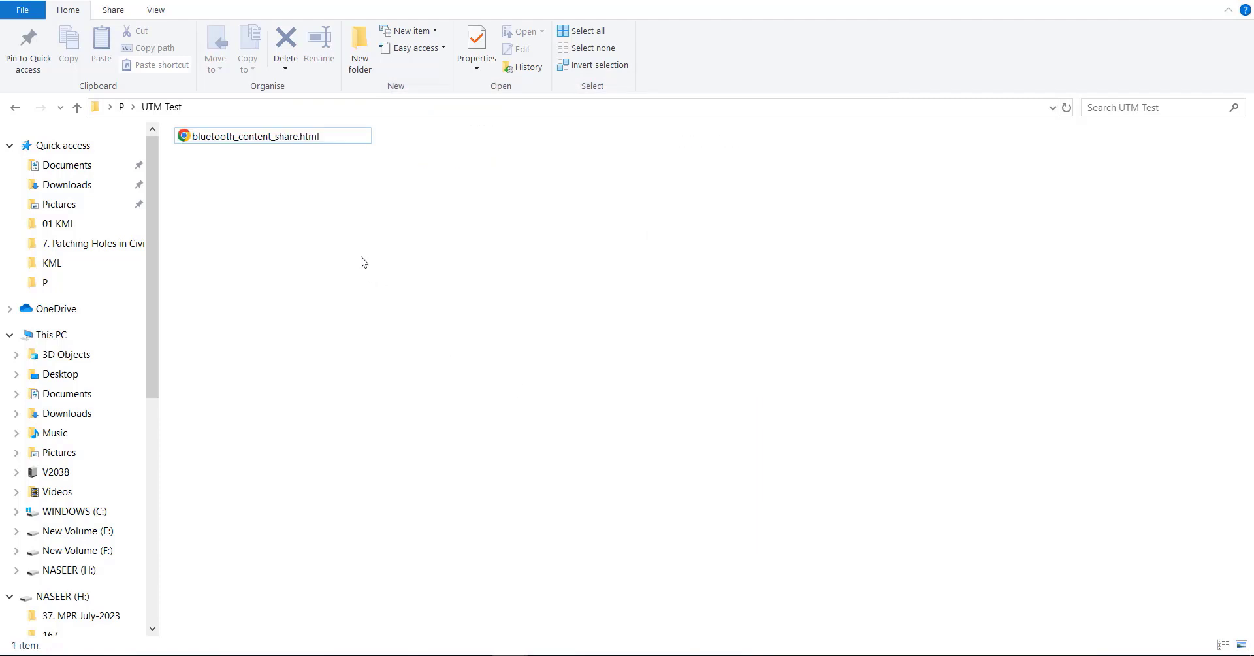
click(268, 141)
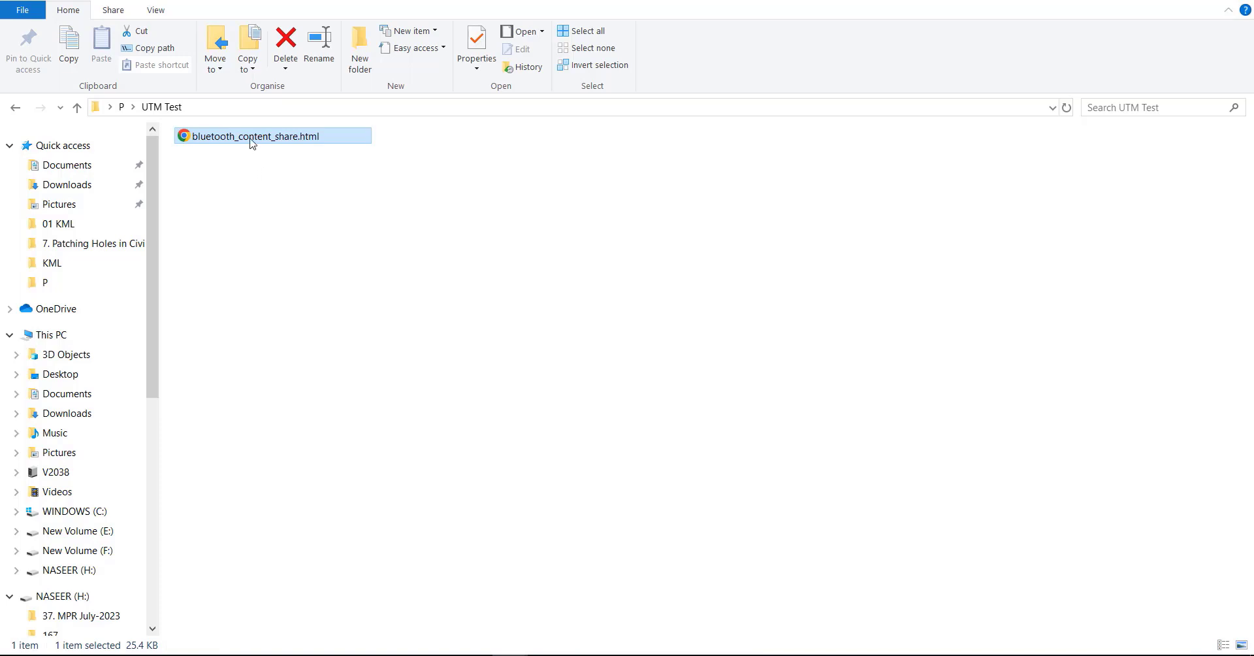
drag(251, 143, 696, 7)
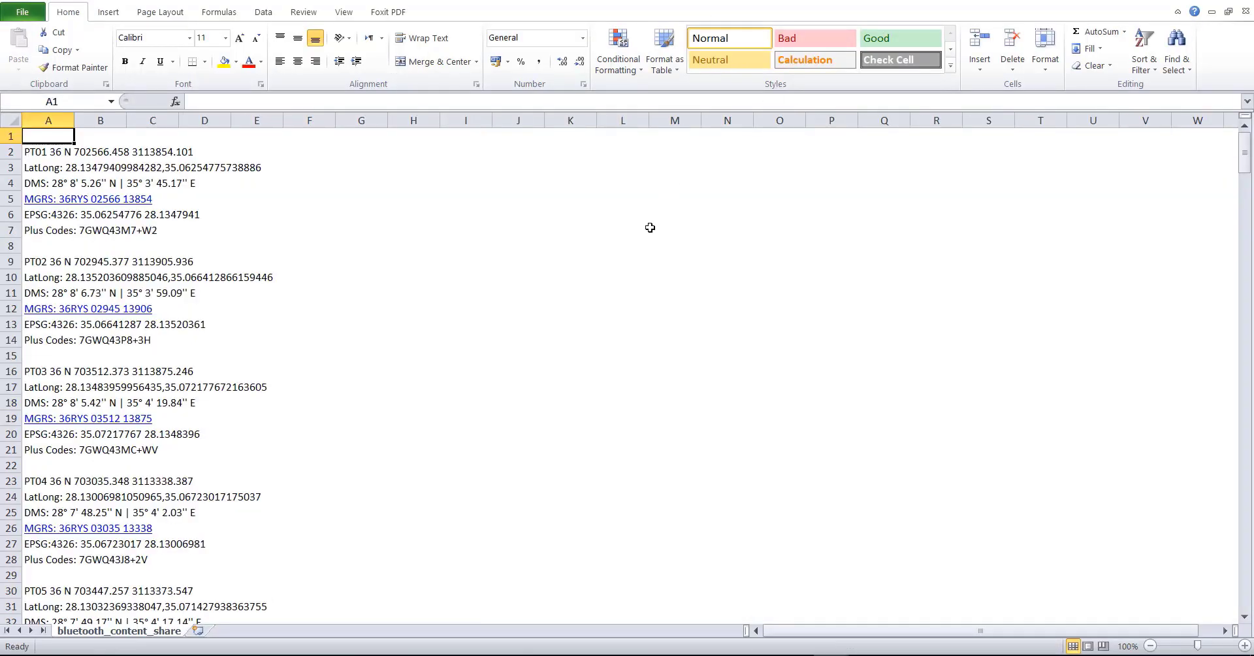
click(529, 247)
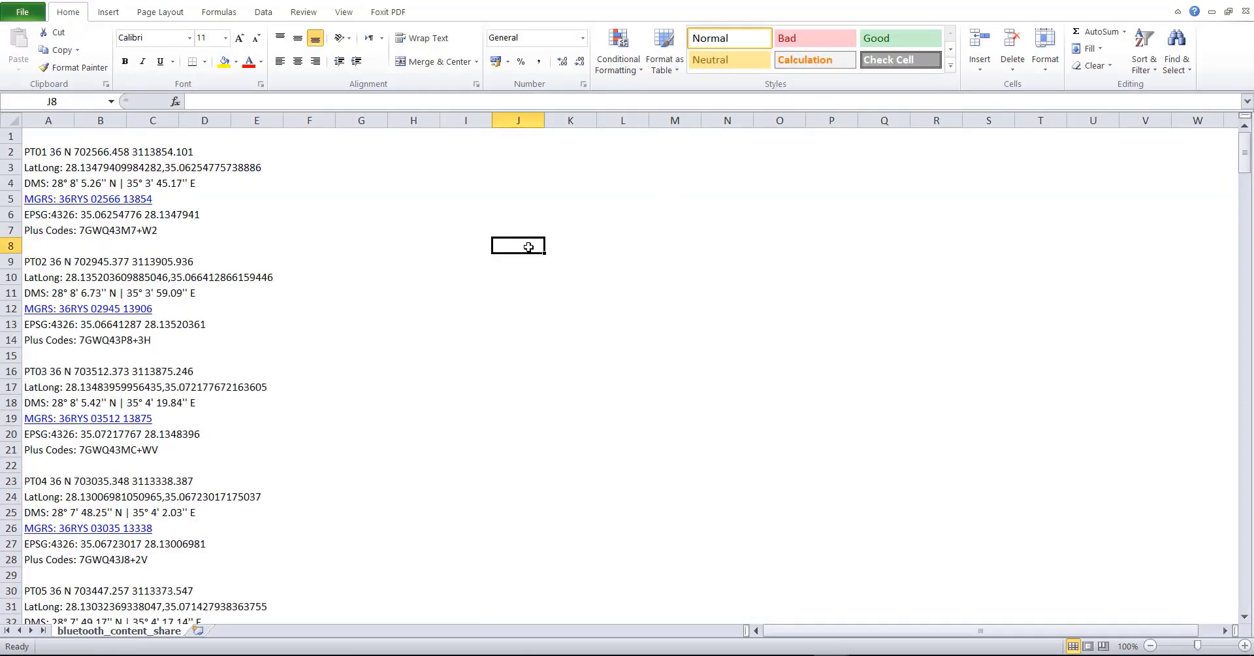
Step: Filter column A to show only the entries containing "lat"
click(59, 120)
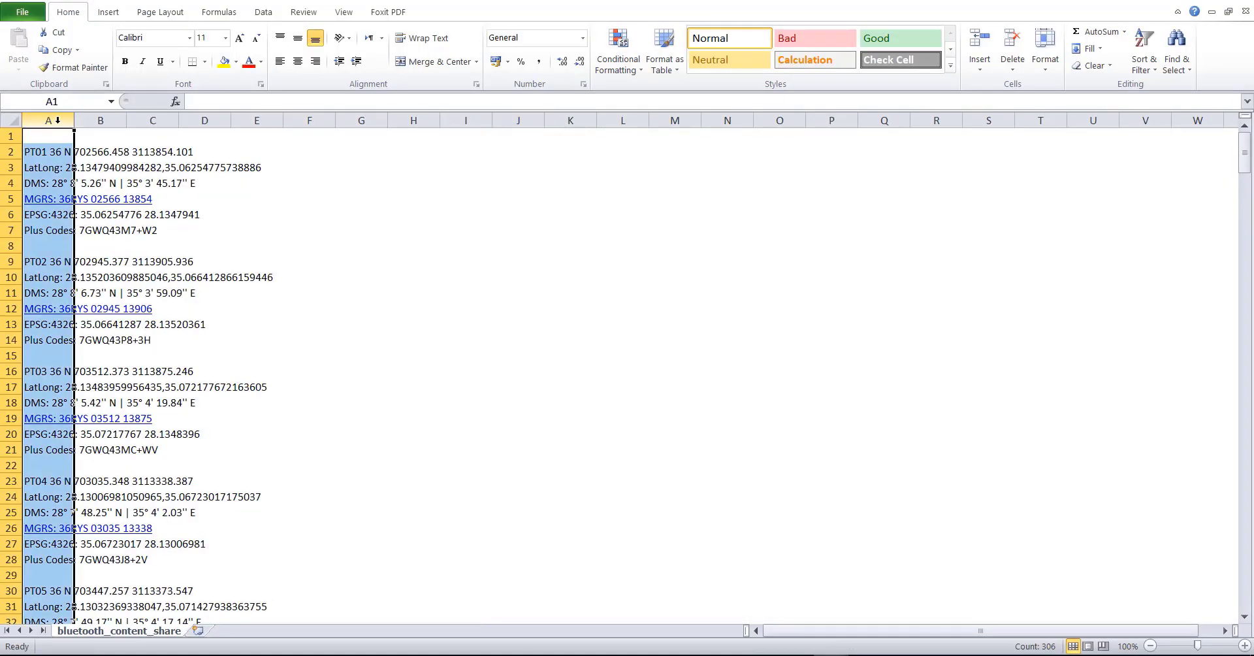
click(1144, 62)
click(1163, 143)
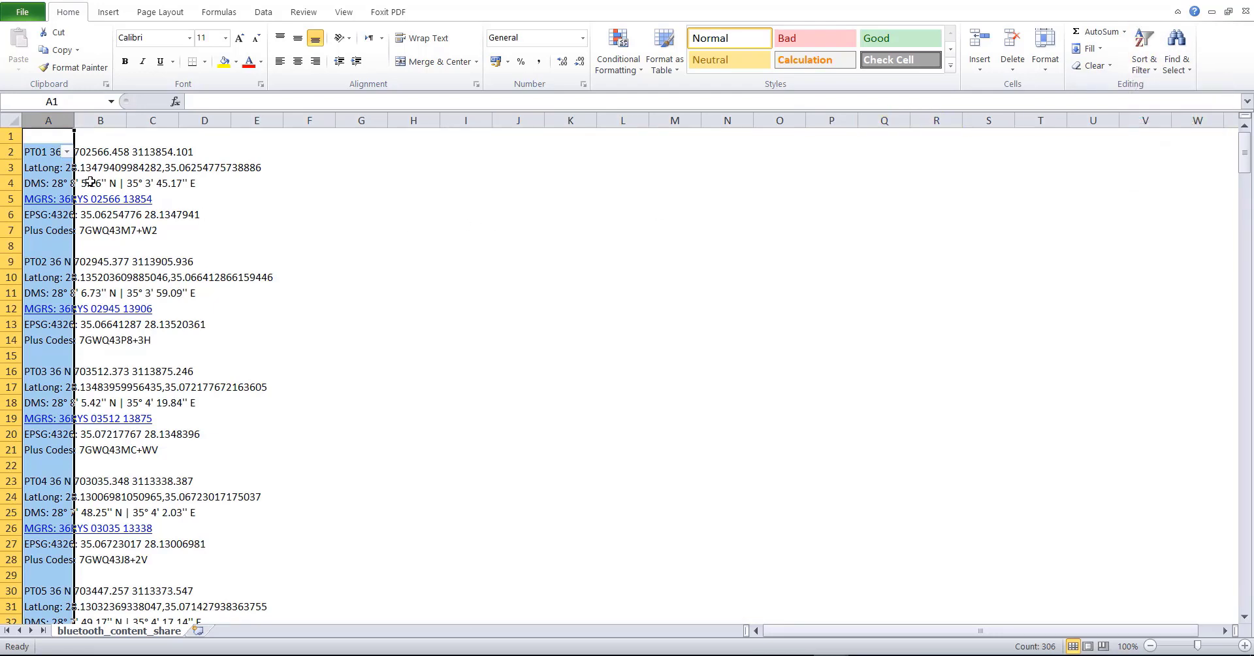
click(67, 152)
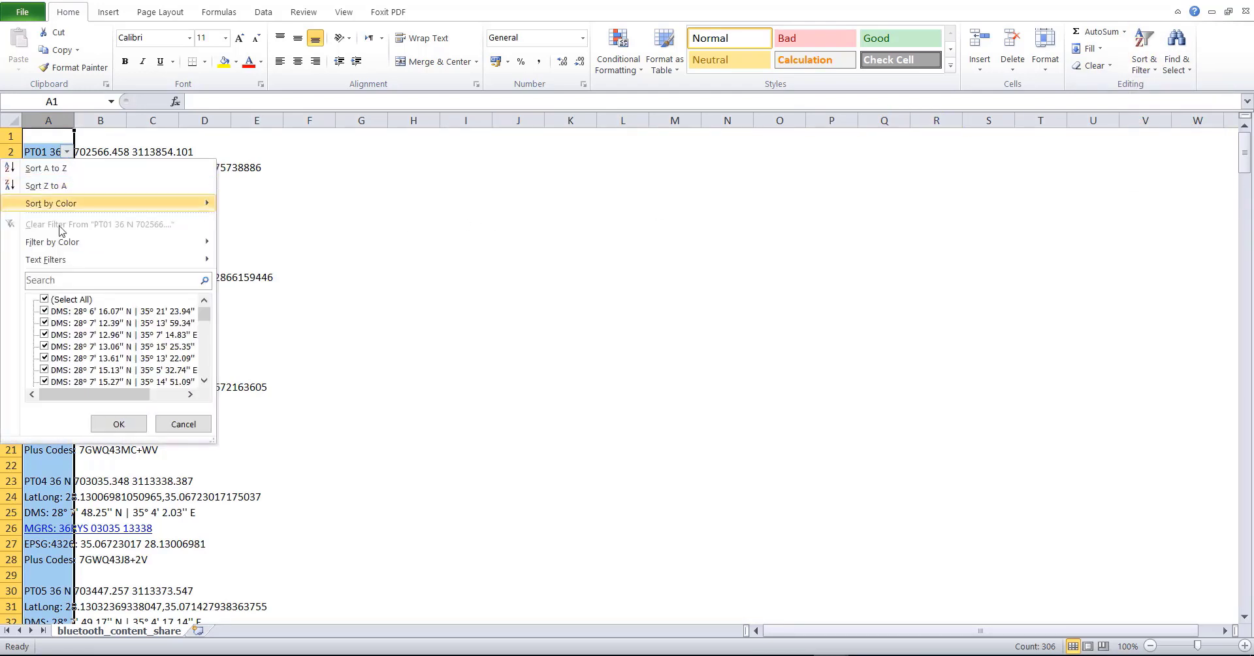
click(45, 299)
click(53, 282)
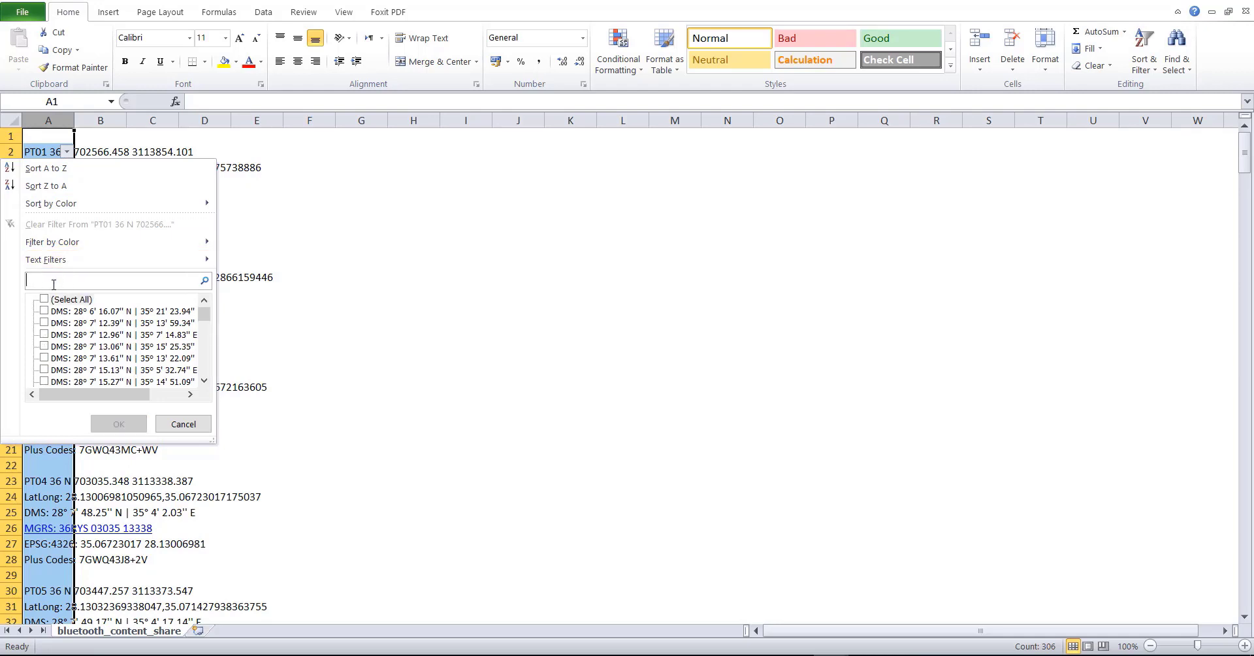
text(lat)
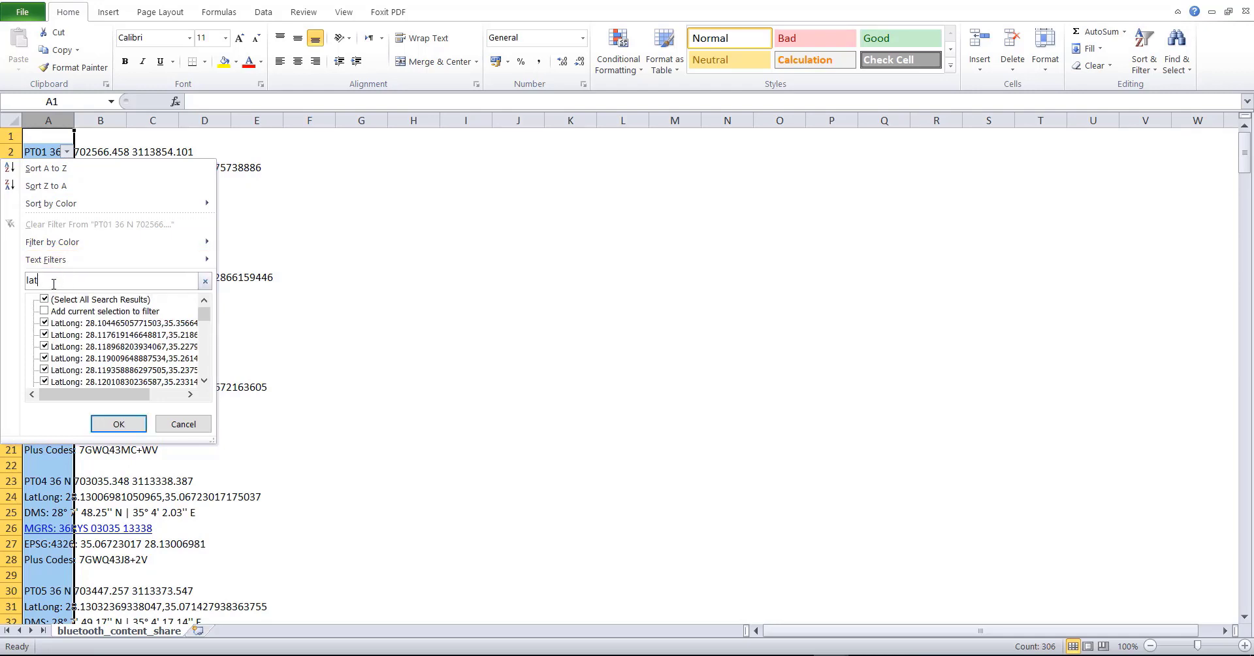
click(118, 424)
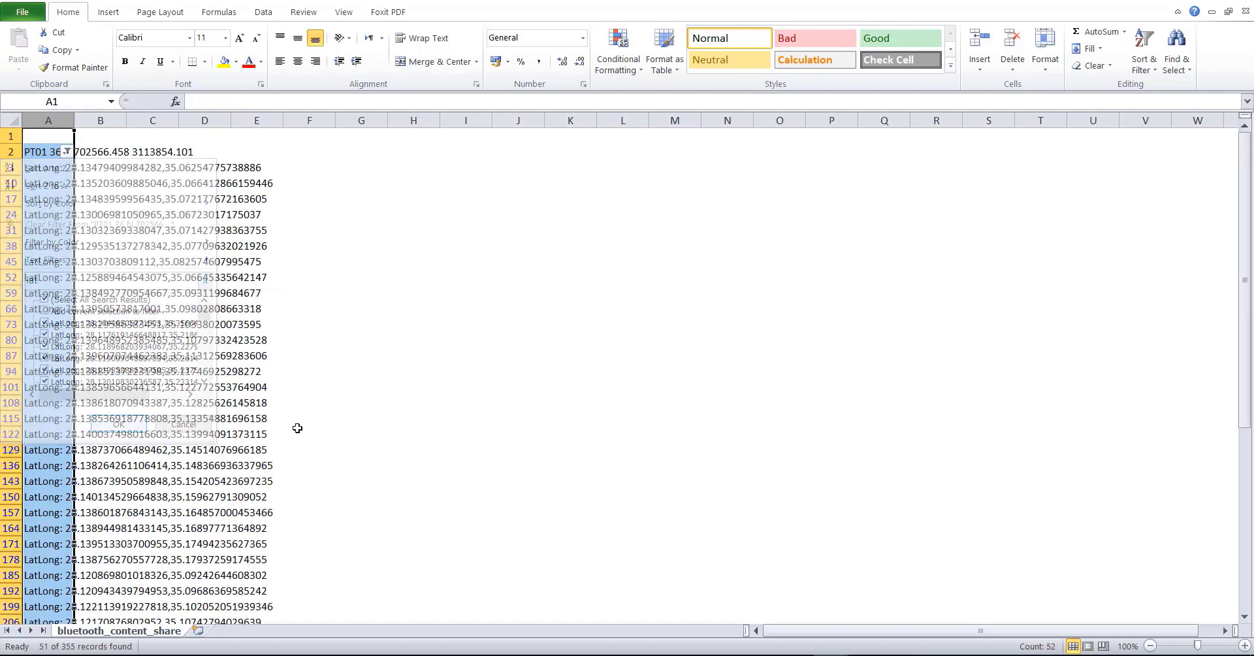
click(496, 368)
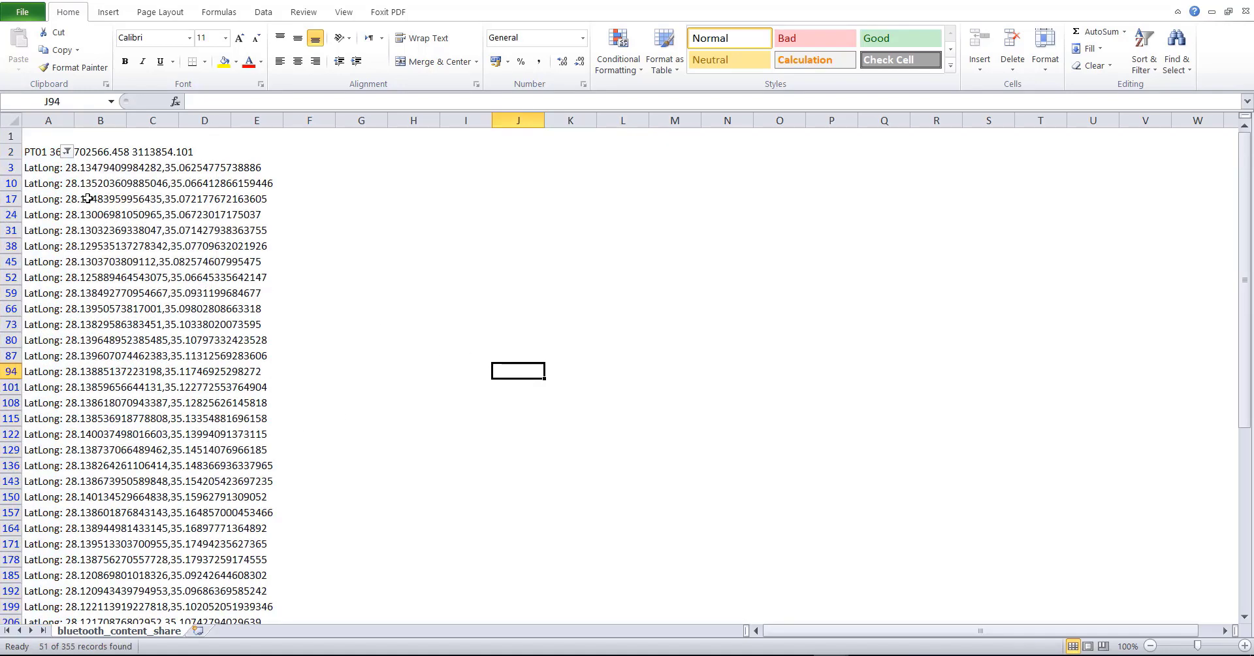
Step: Copy all filtered LatLong cells from A3 to the last row and create a new blank workbook
click(45, 150)
click(46, 169)
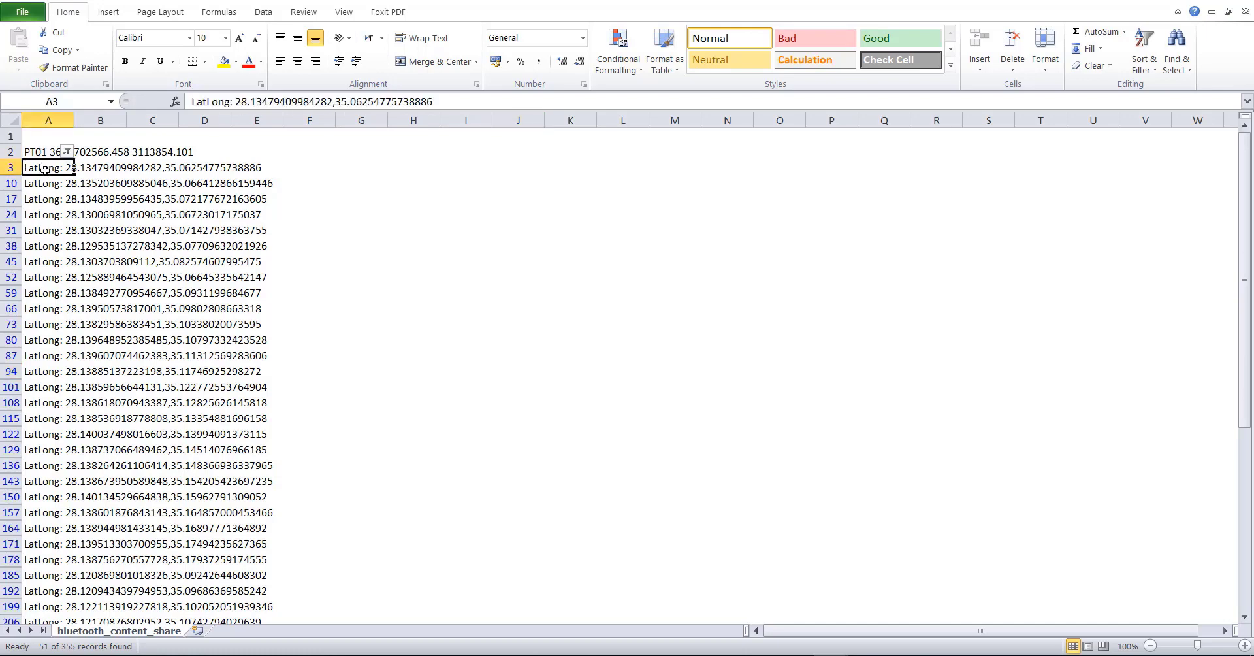
drag(46, 169, 47, 96)
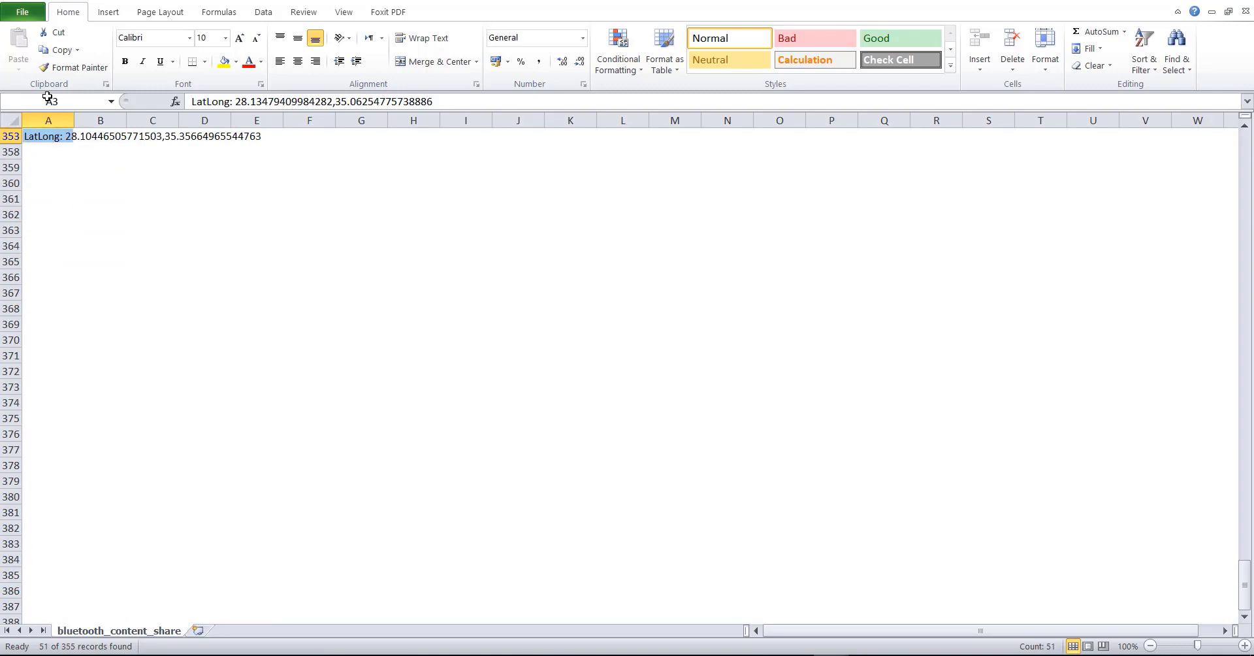
key(ctrl+c)
key(ctrl+n)
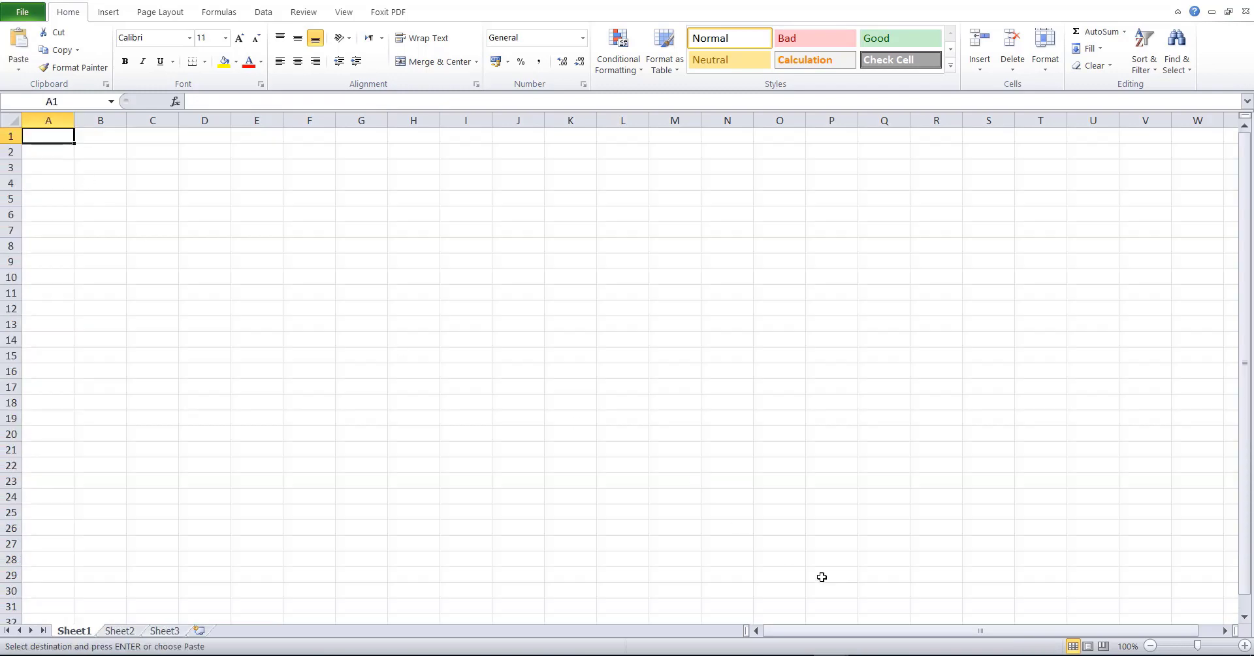
Step: Look at the Book2 template with ID, Latitude, Longitude, Elevation(MSL) and Address headings, and return to bluetooth_content_share.html
click(831, 655)
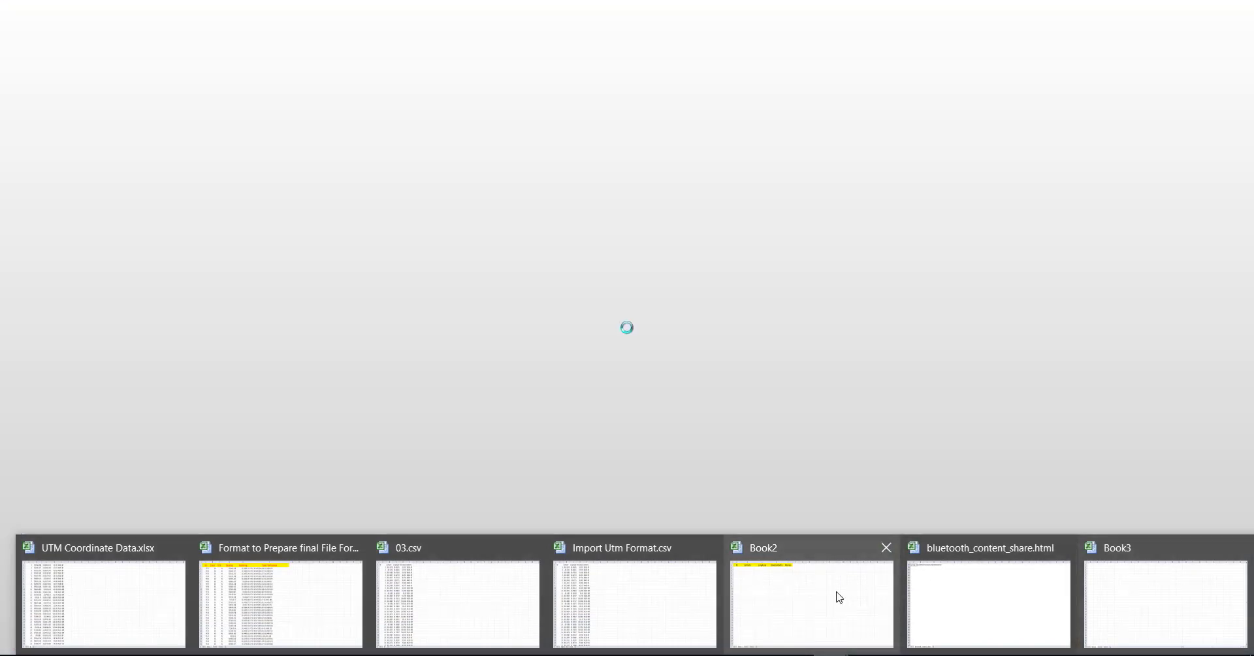
click(834, 593)
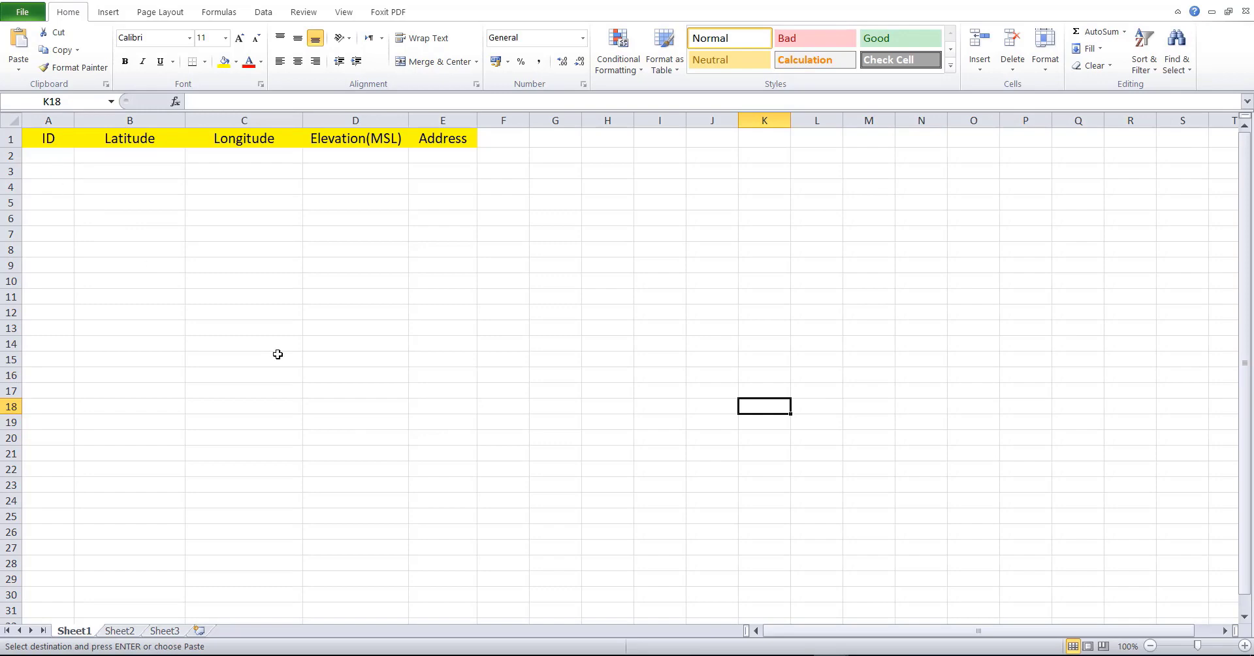
click(831, 655)
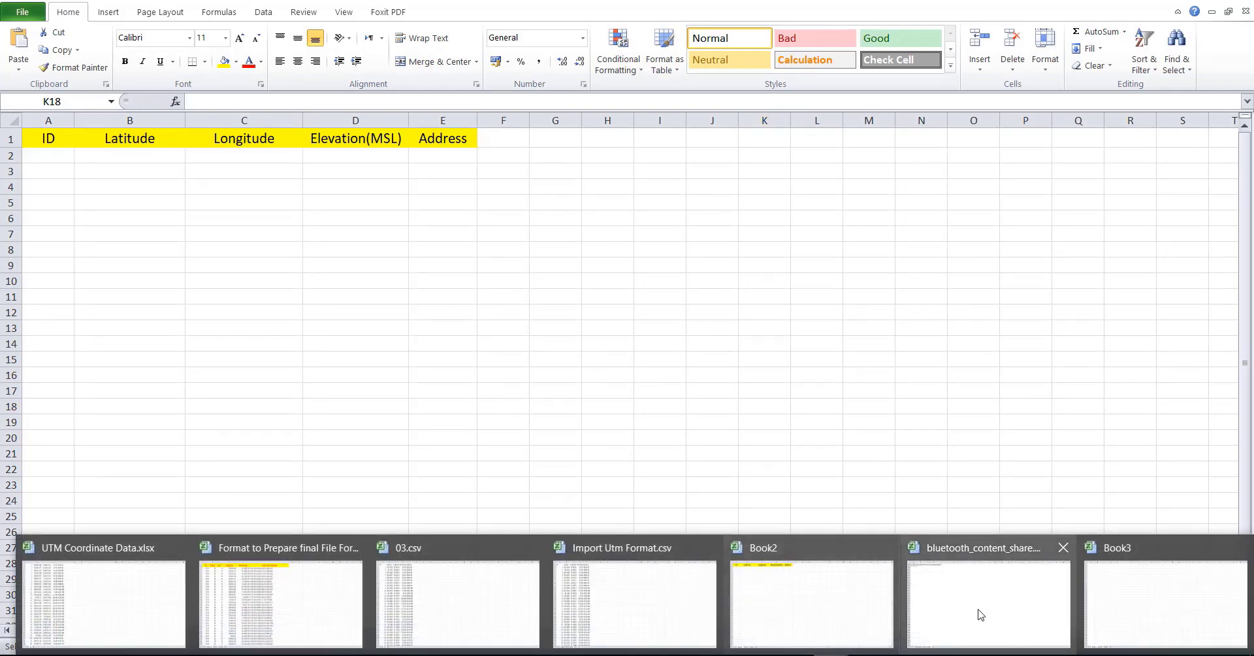
click(914, 608)
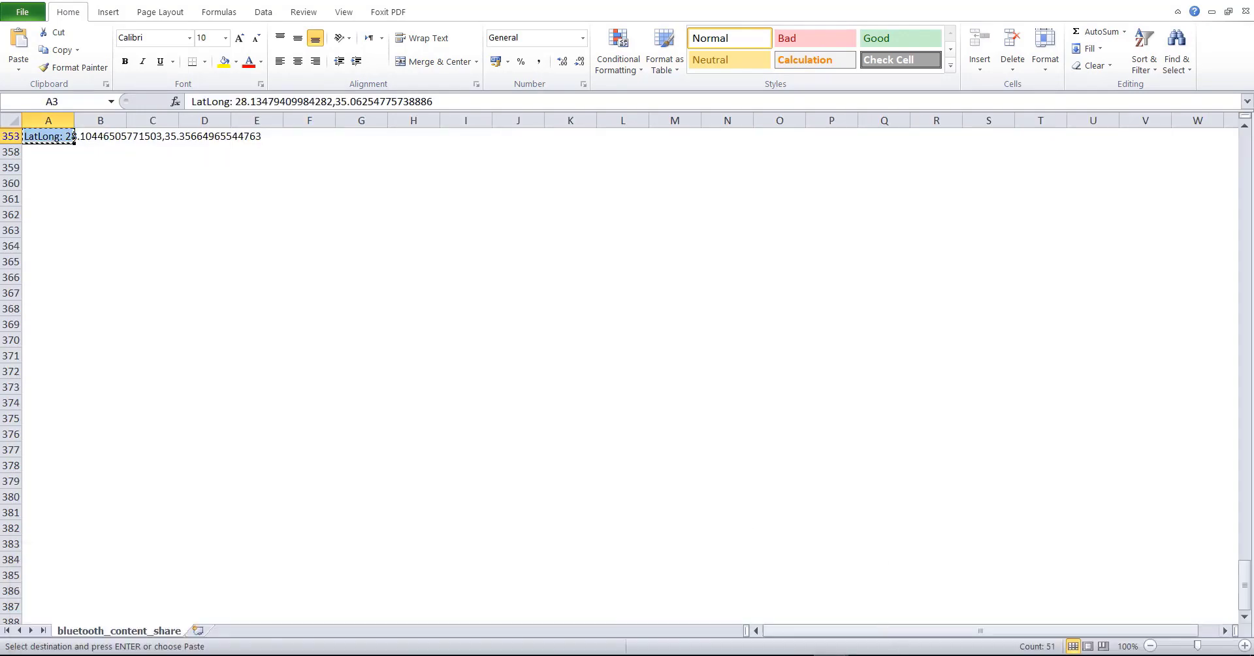
Step: Paste the copied LatLong cells into the blank workbook Book3, starting at cell A1
click(1163, 598)
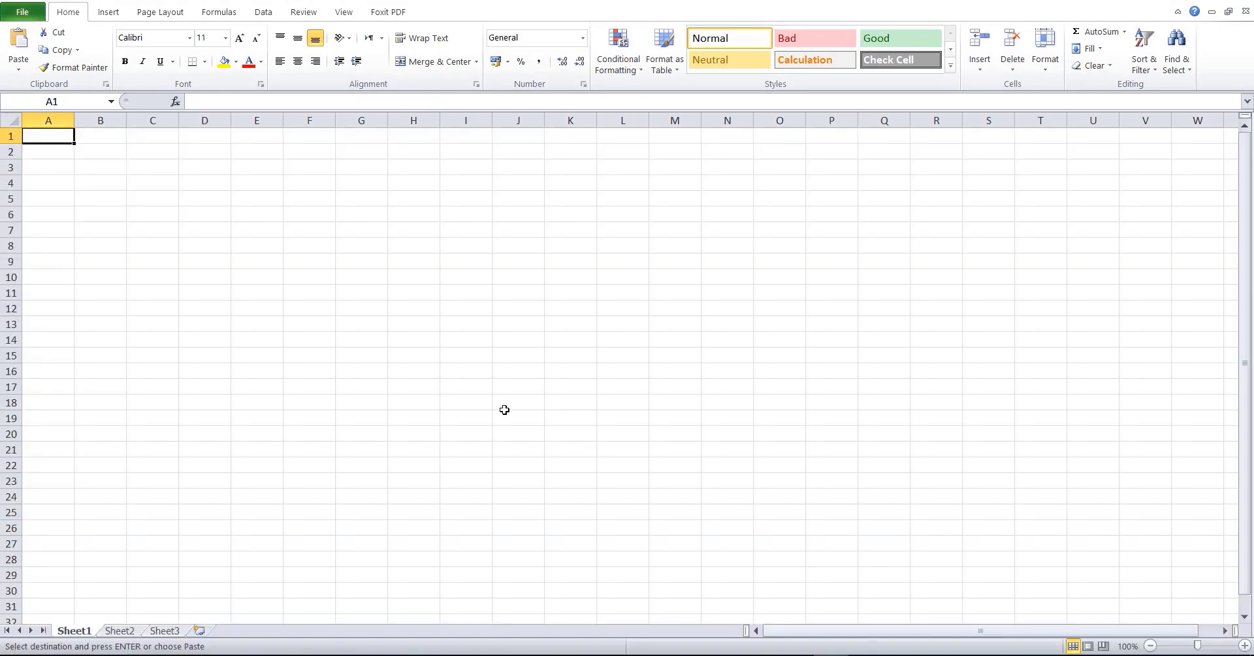
key(ctrl+v)
click(393, 335)
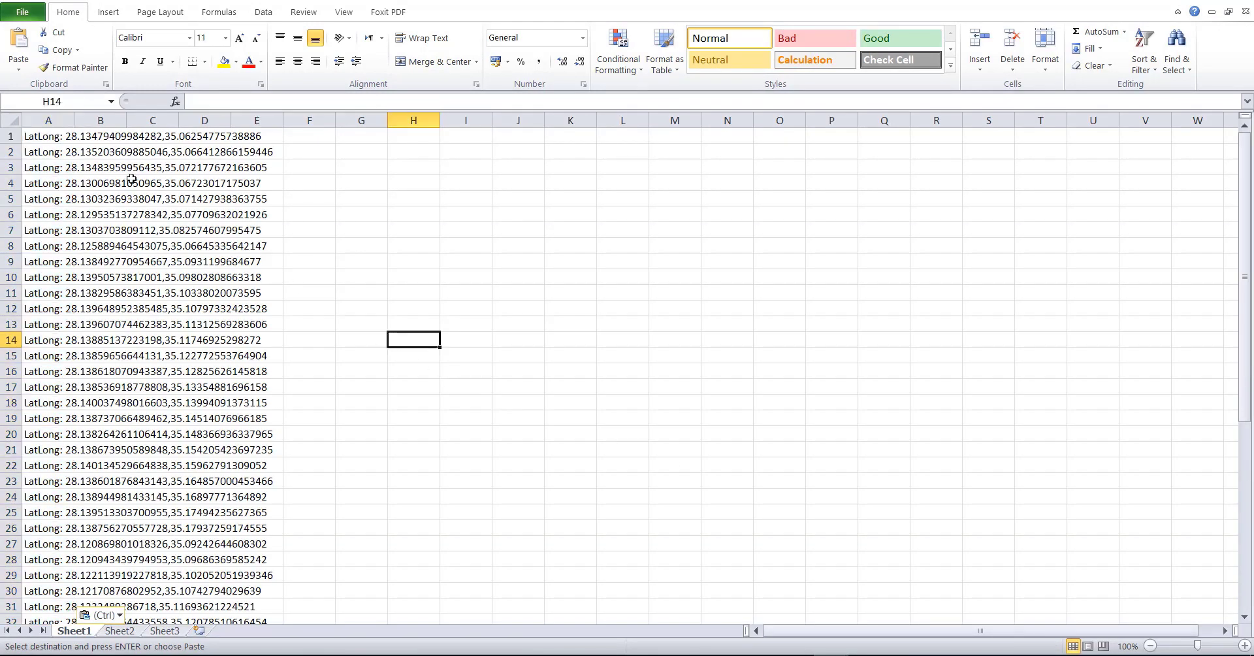
Step: Split the LatLong entries in A1:A51 with Text to Columns, as delimited data with comma and space added as delimiters
click(58, 140)
scroll(159, 307, down, 7)
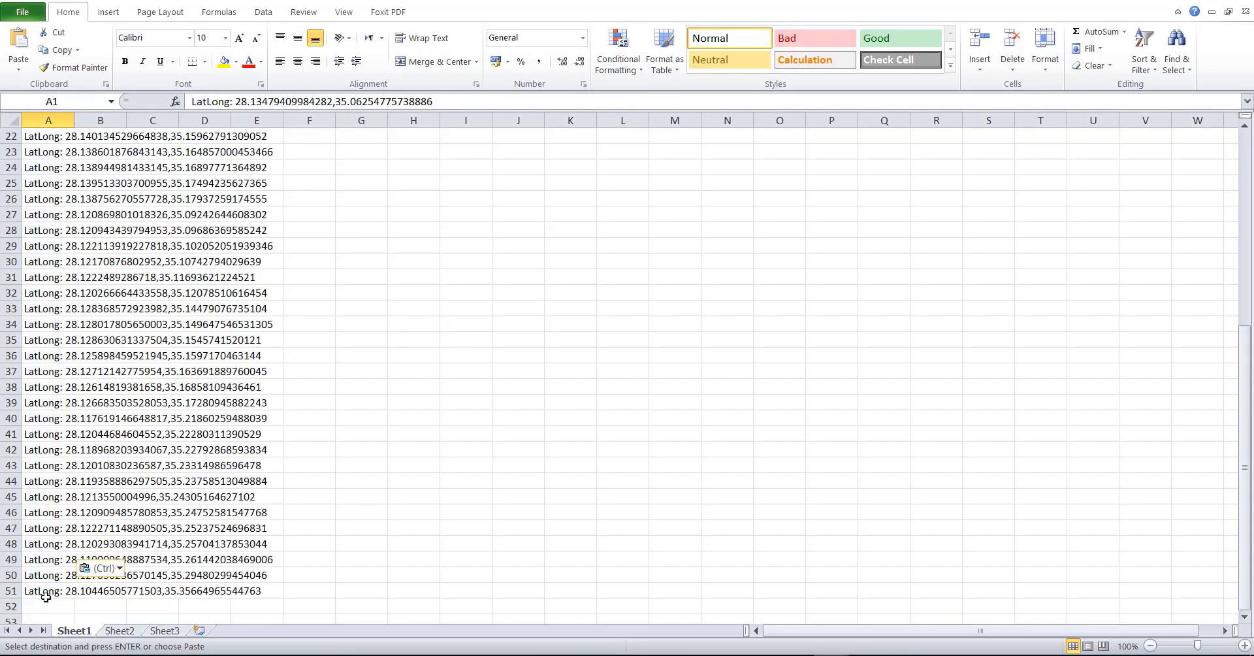
scroll(79, 331, up, 7)
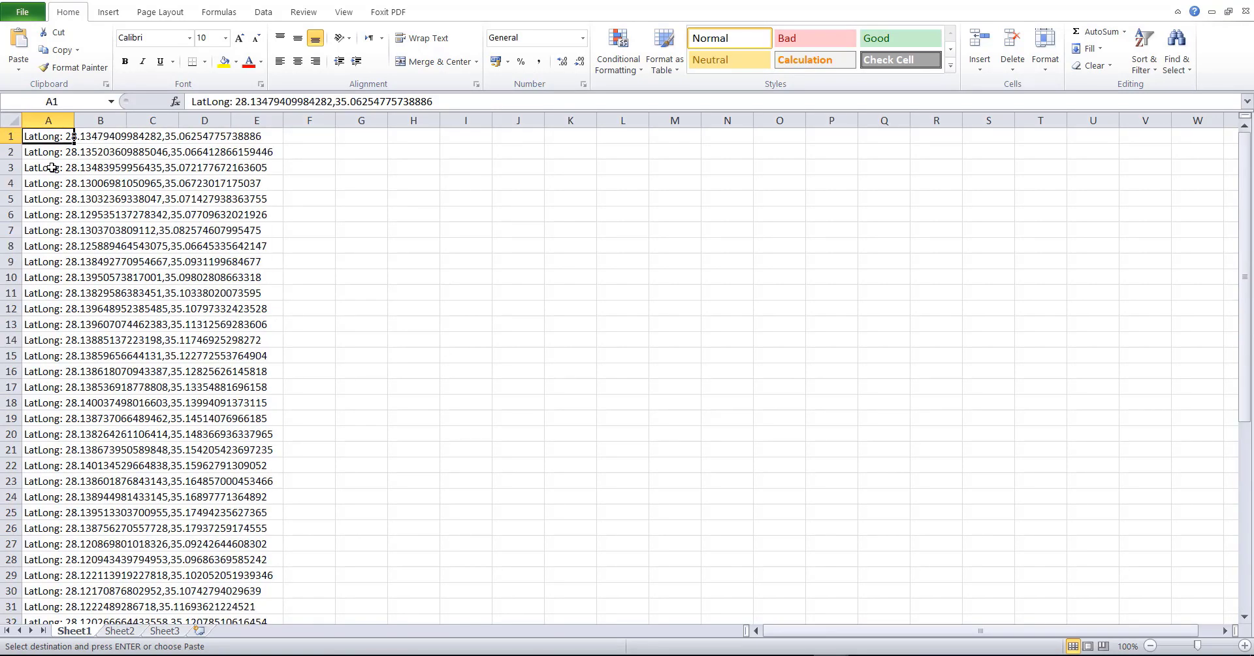
key(ctrl+shift+Down)
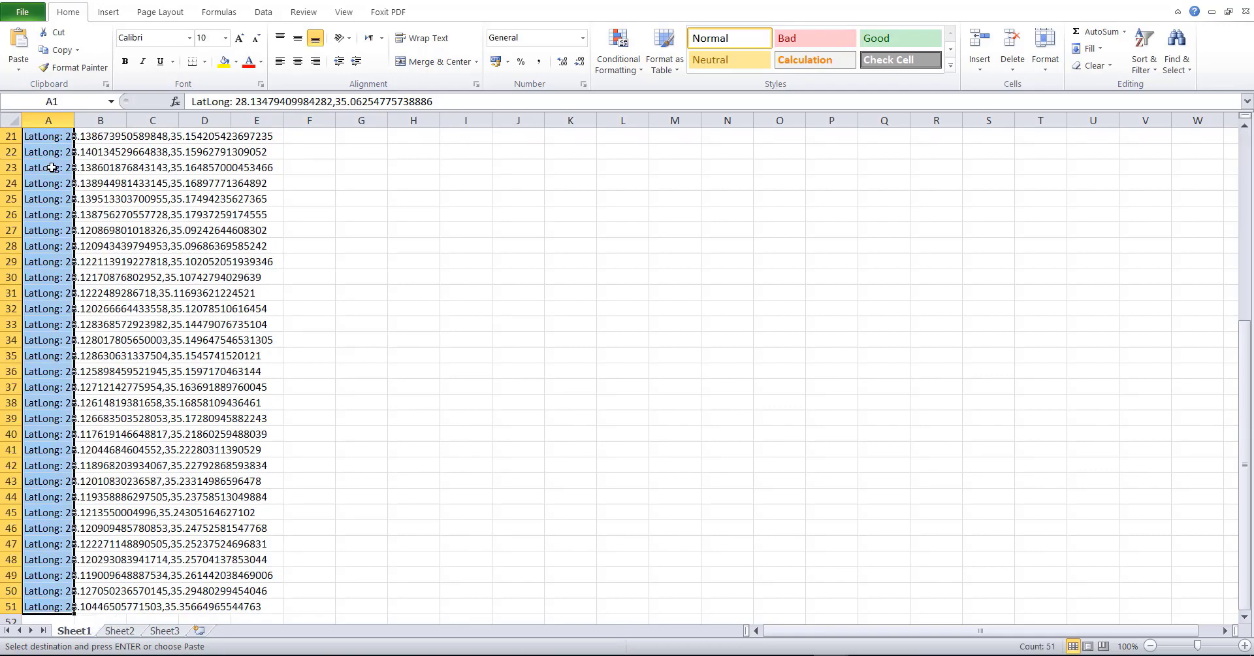
click(263, 11)
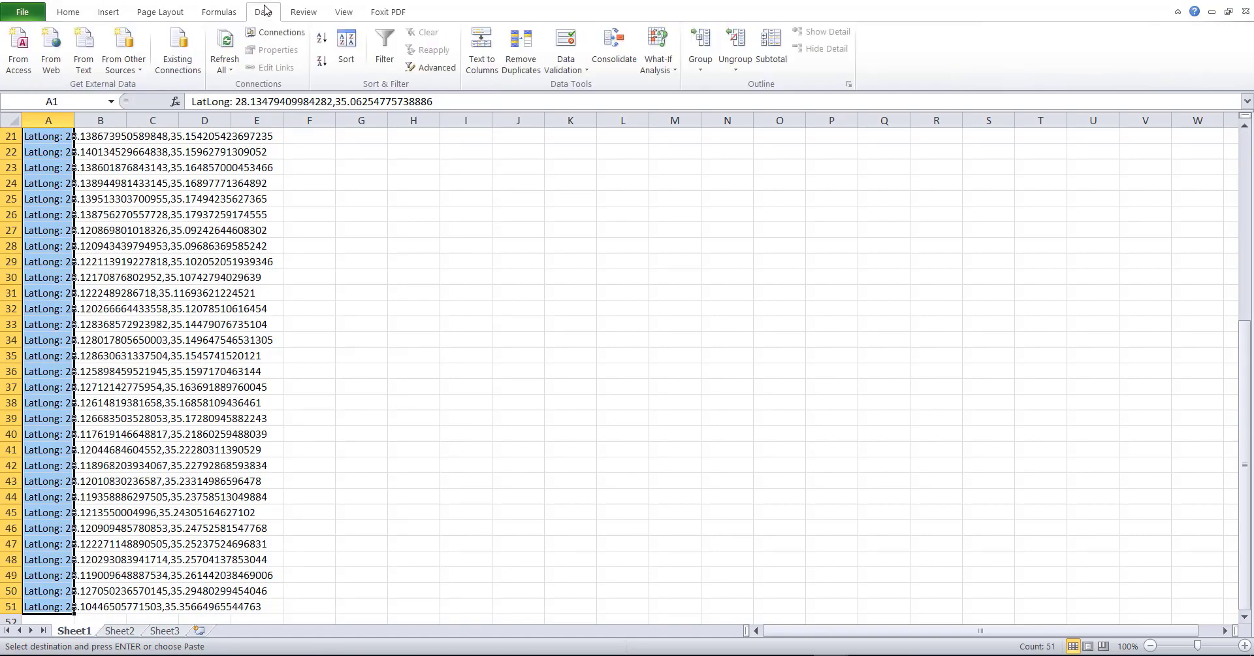
click(483, 69)
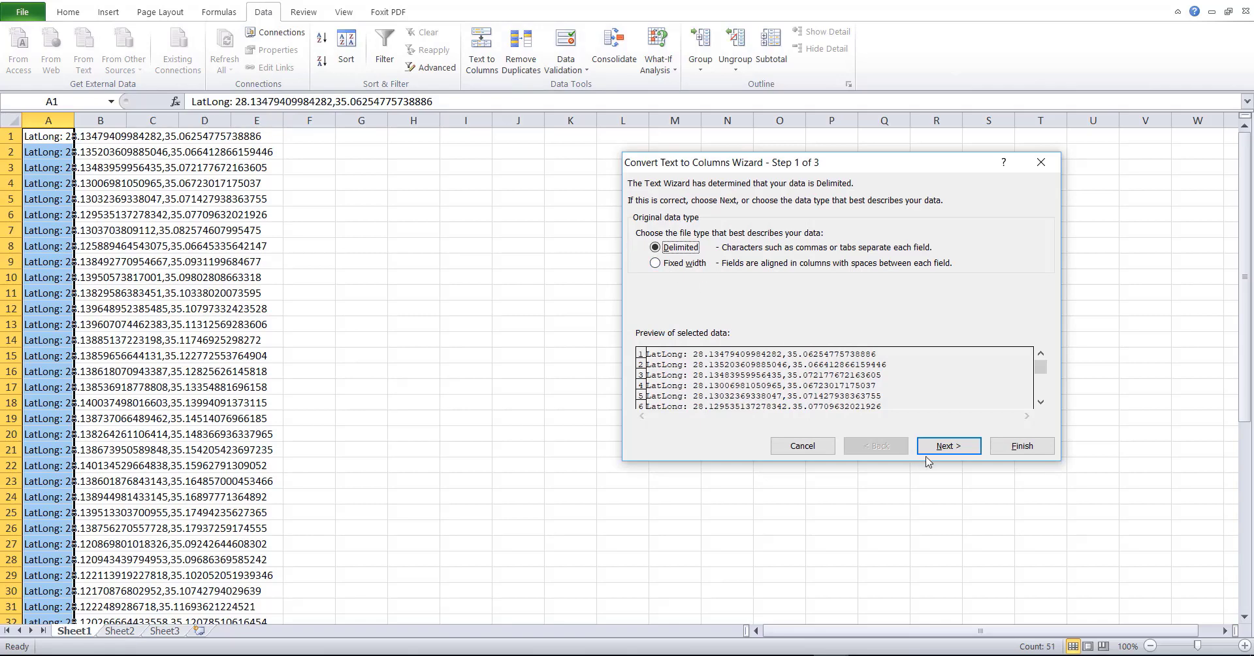
click(942, 451)
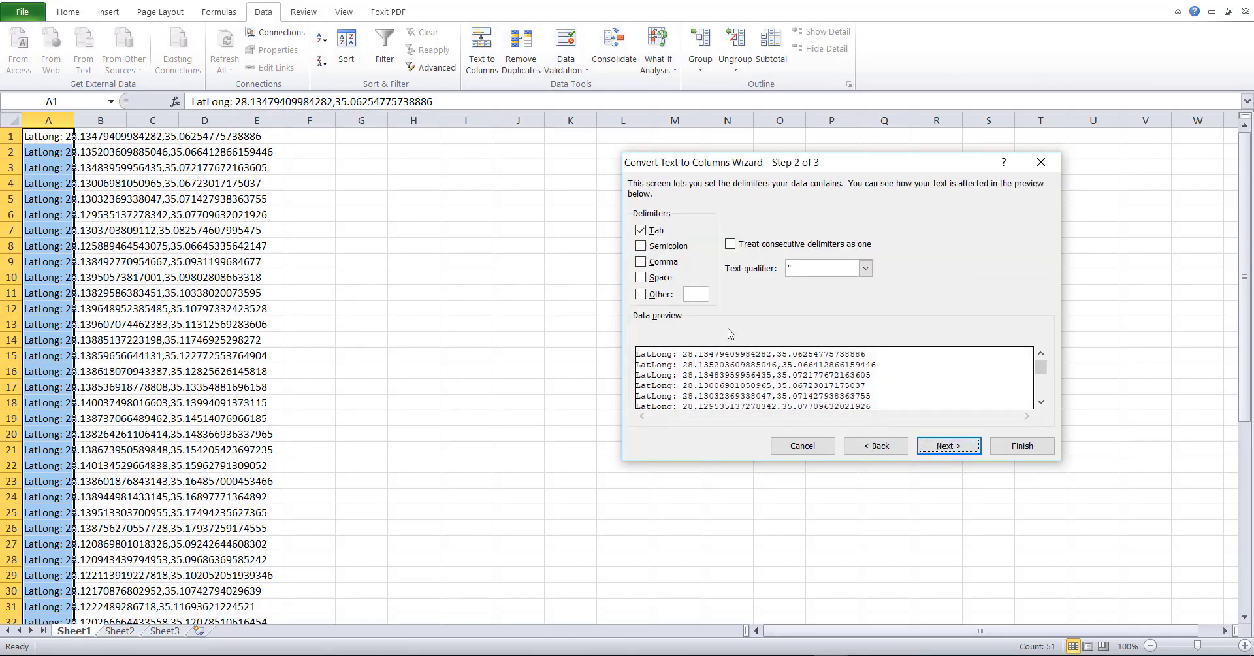
click(656, 264)
click(656, 278)
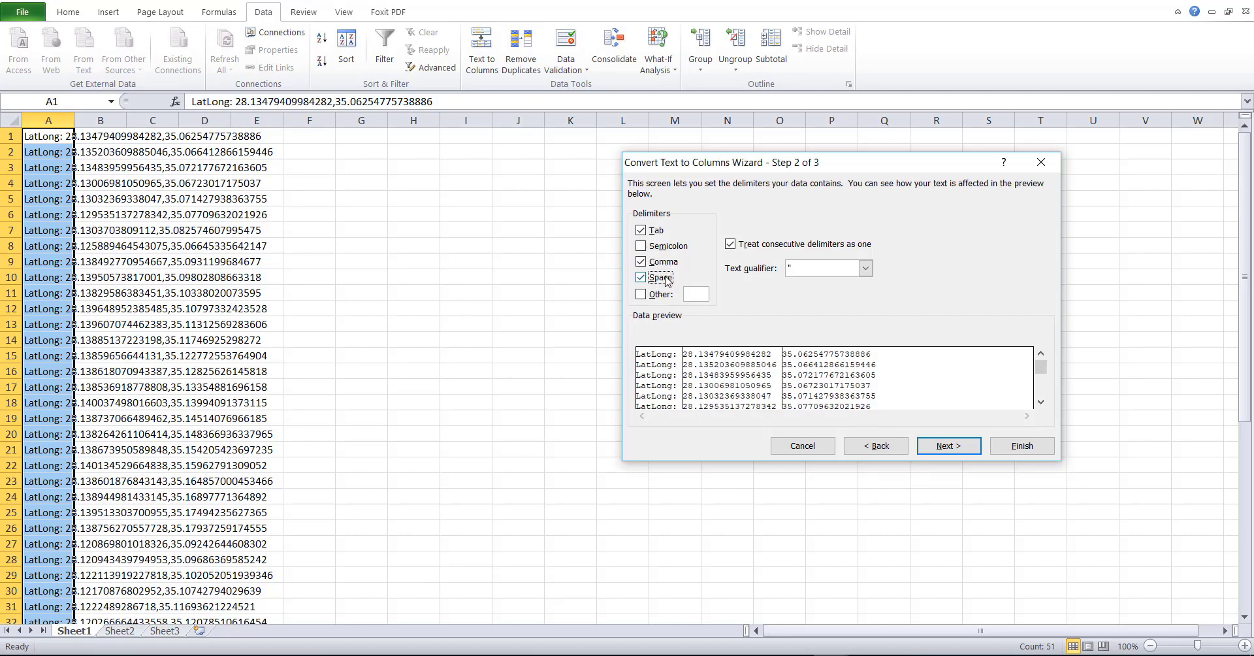
click(947, 445)
click(1008, 446)
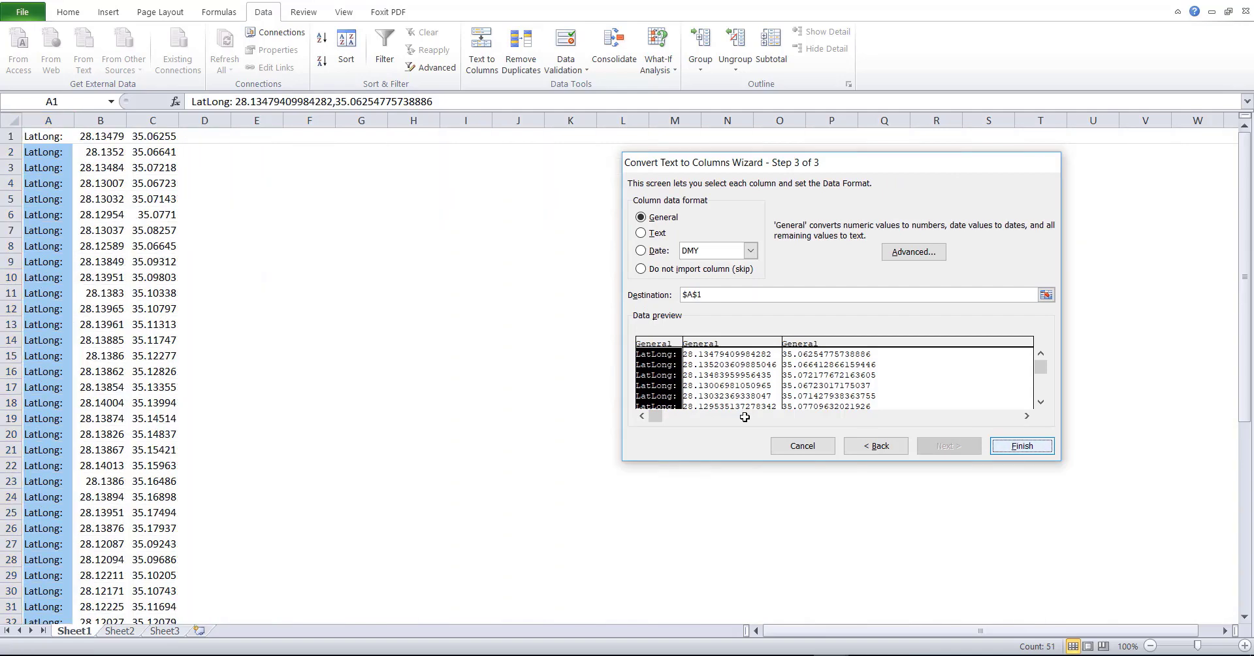
Step: Delete column A containing the "LatLong:" labels
click(481, 320)
click(60, 121)
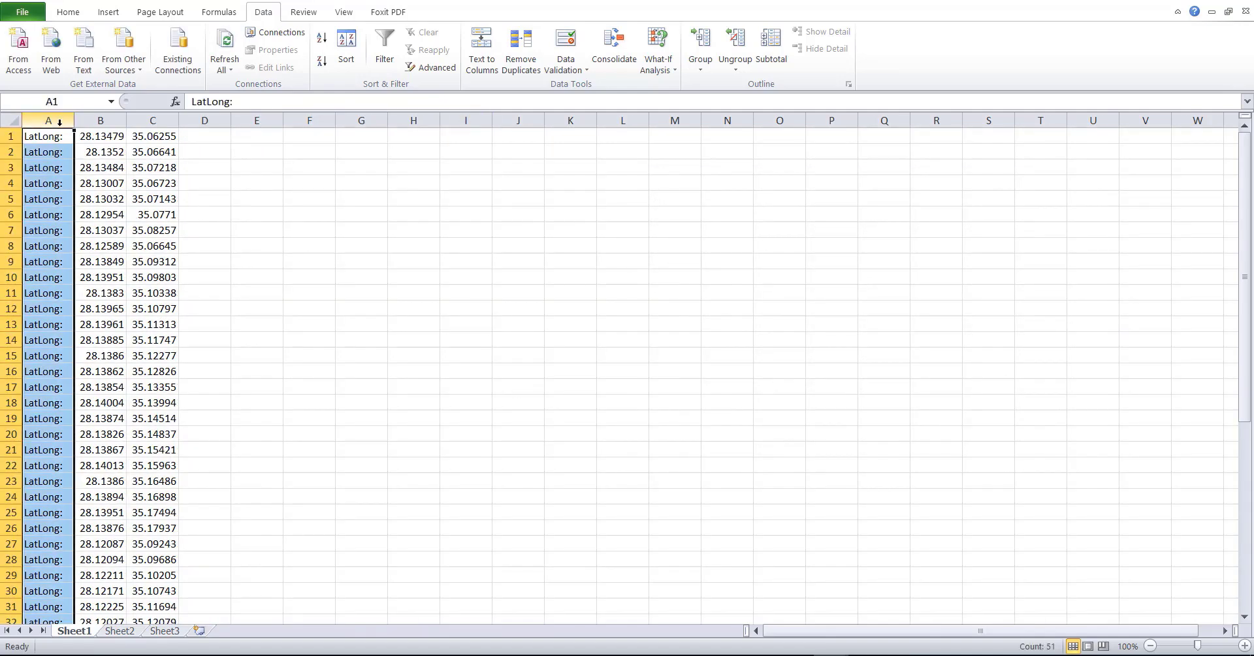
key(ctrl+minus)
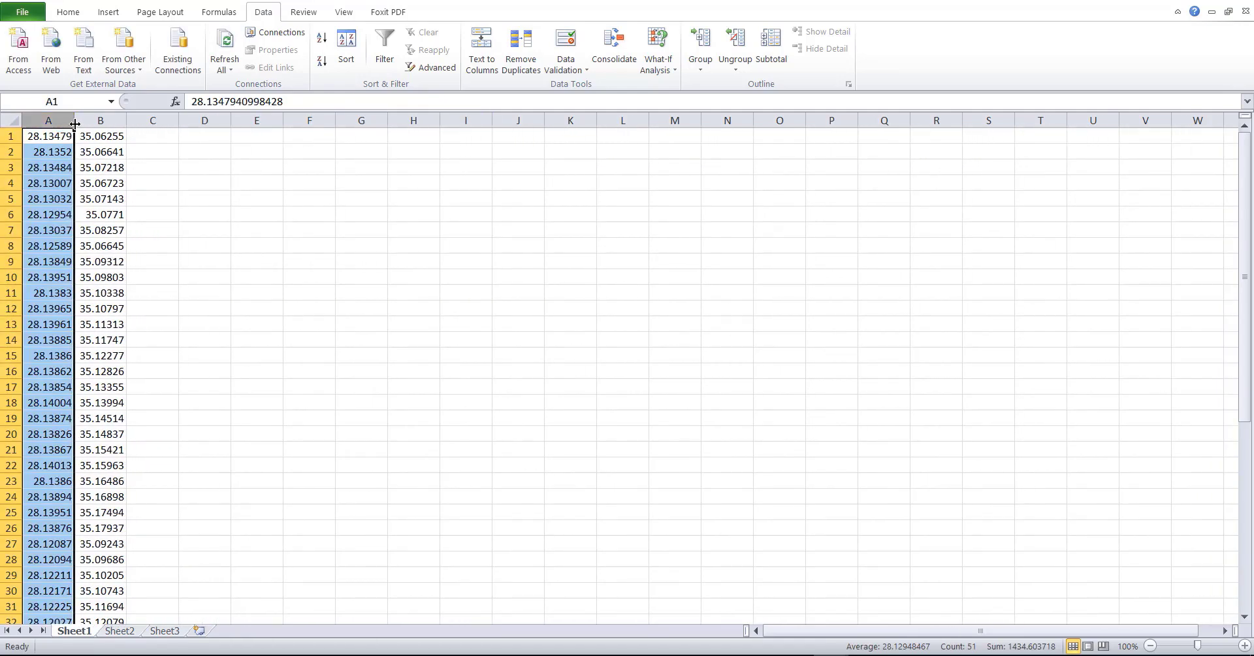
Step: Widen columns A and B and show the coordinates in A1:B51 with 14 decimal places
drag(74, 121, 99, 139)
click(325, 168)
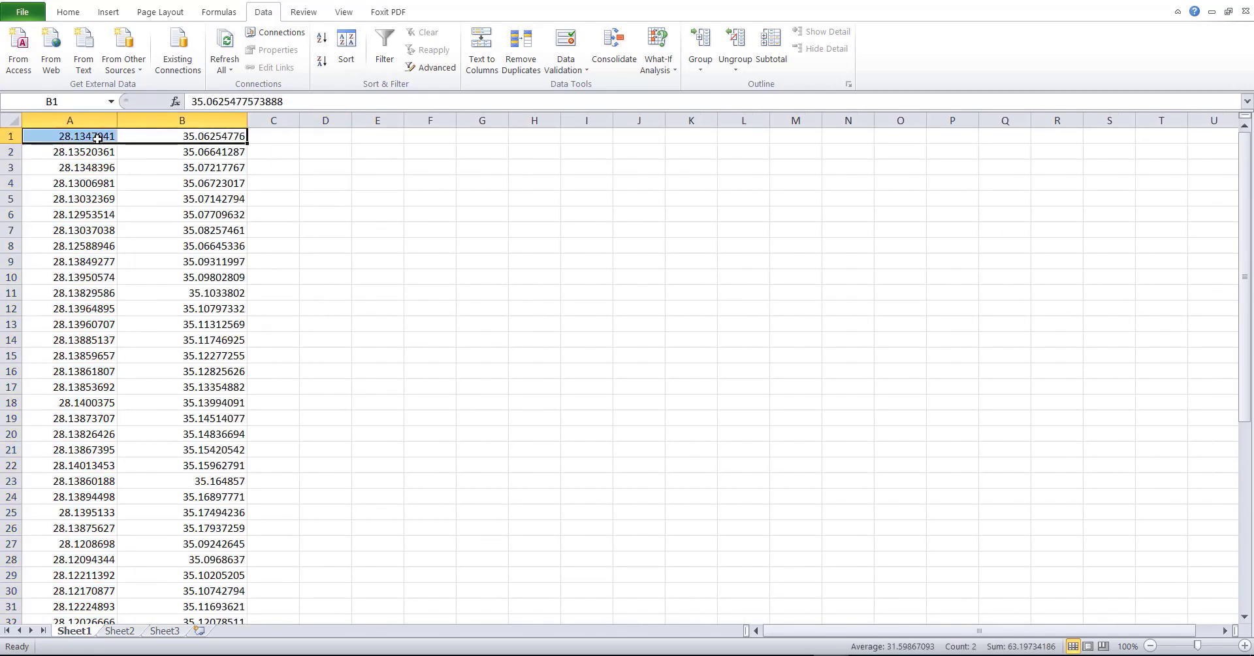
key(ctrl+shift+Down)
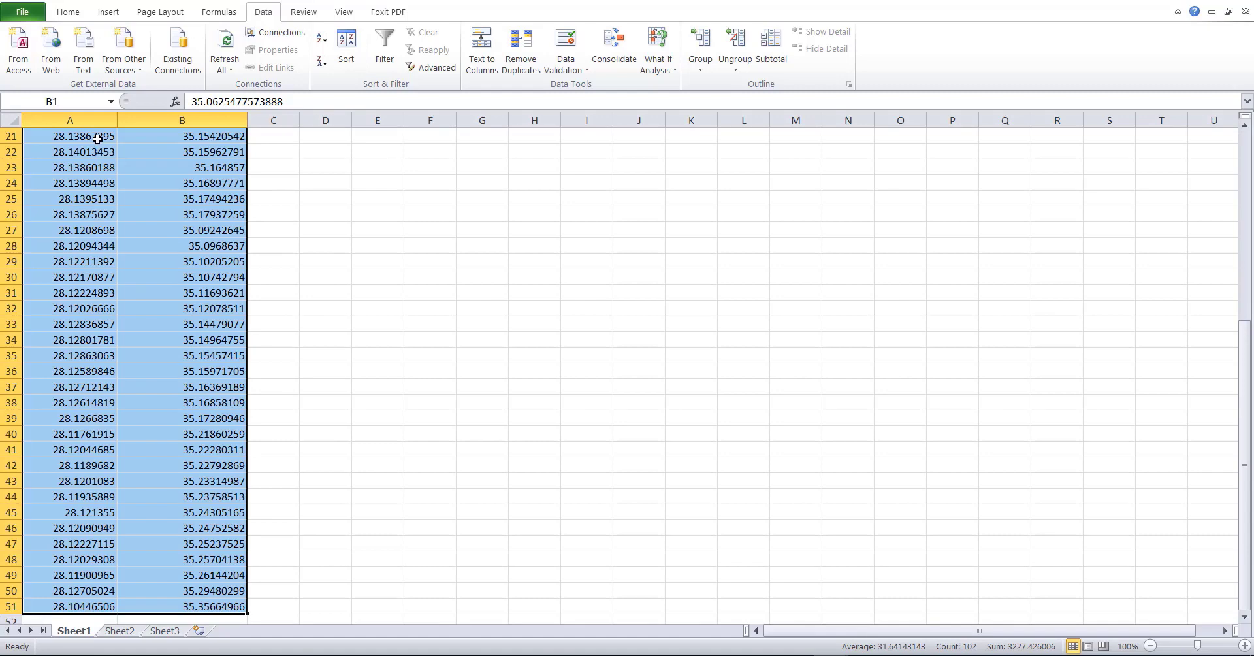
click(65, 14)
click(560, 63)
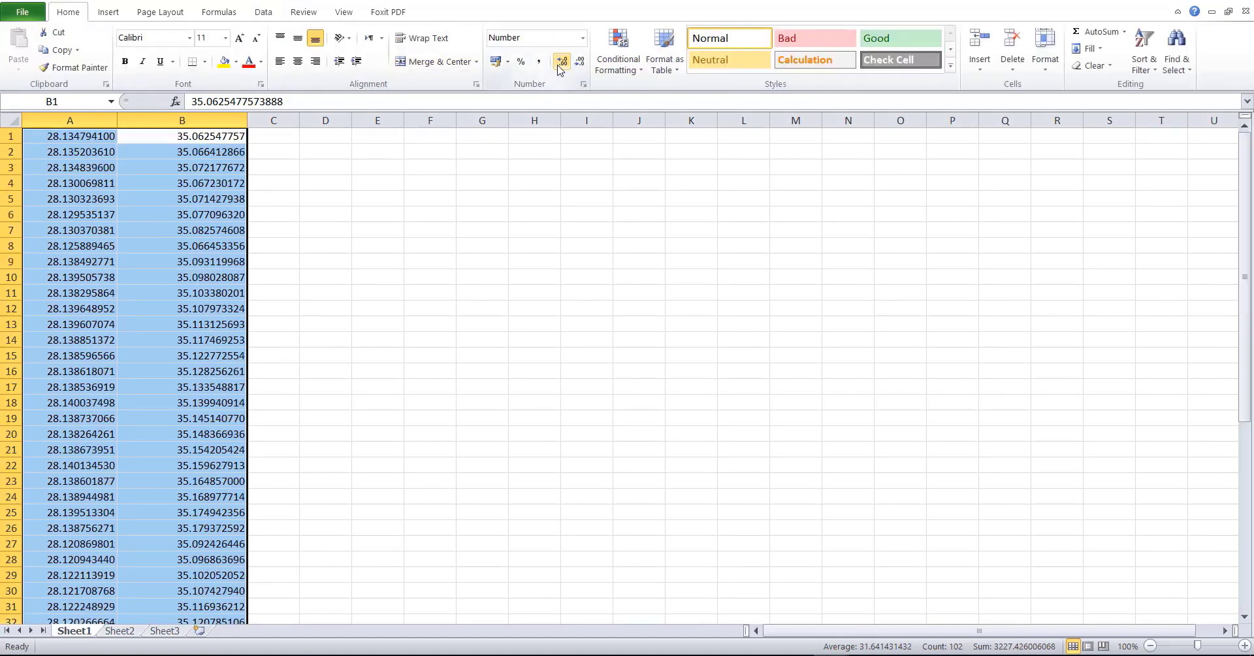
click(560, 66)
click(560, 66)
click(560, 66)
click(560, 66)
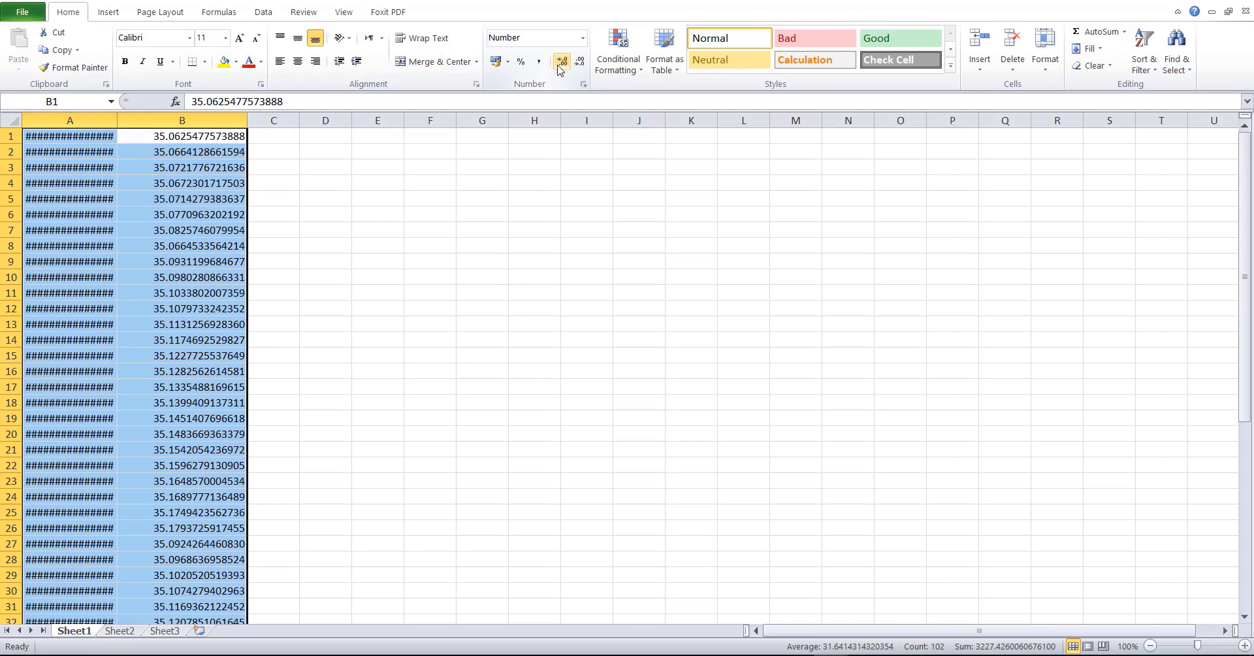
click(560, 66)
Step: Widen column A until the latitude values fit at full precision
click(333, 245)
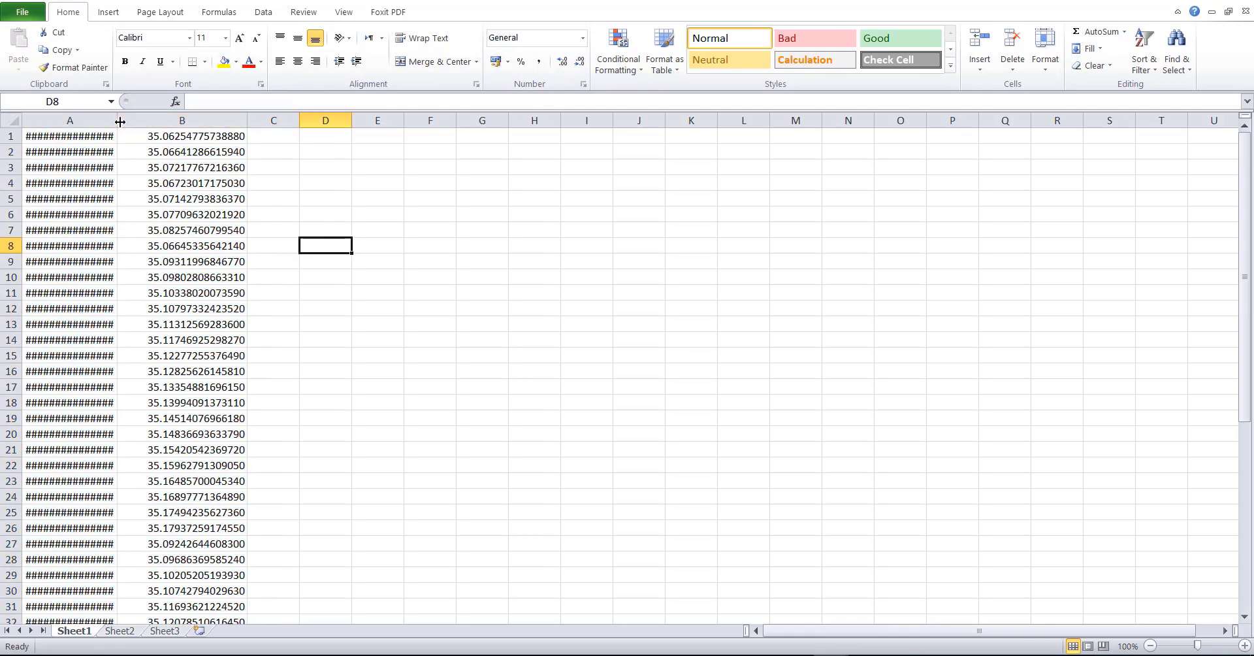
drag(120, 121, 142, 121)
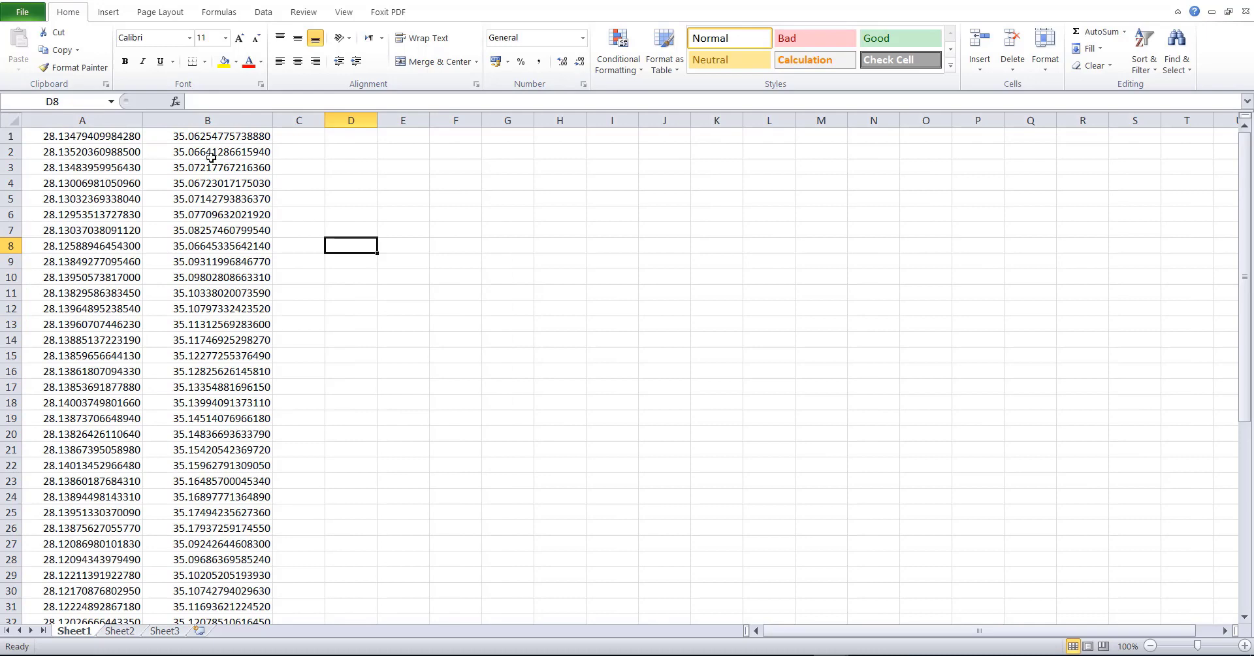
click(363, 245)
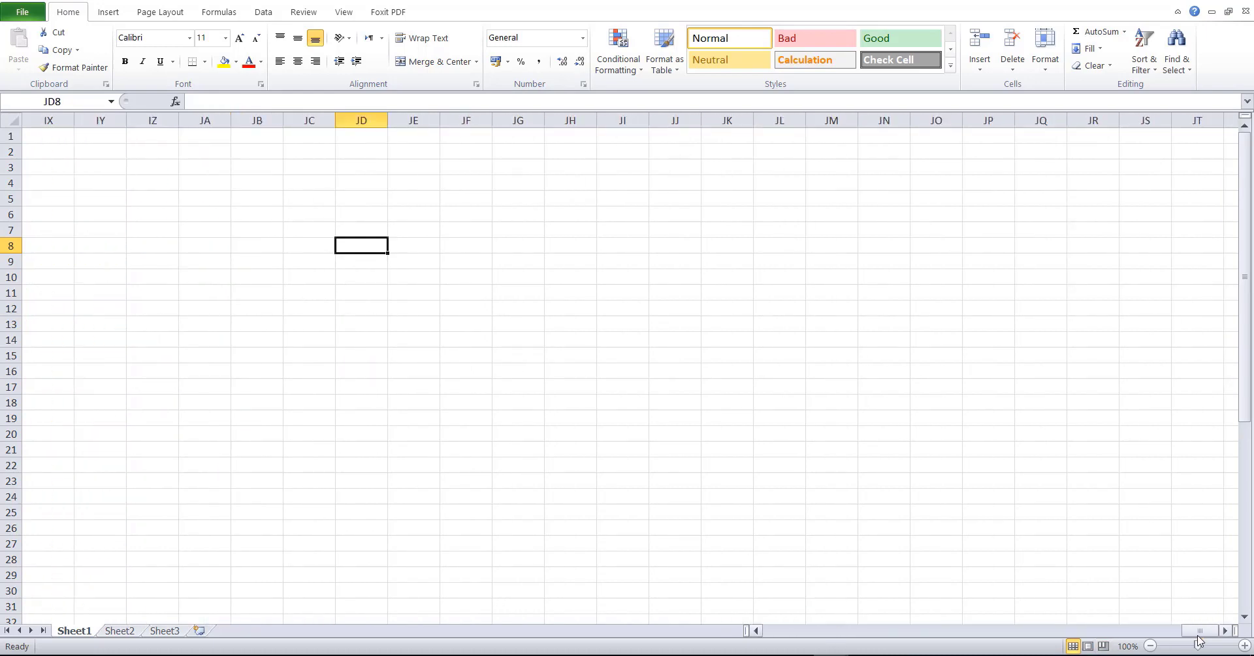
drag(1199, 630, 610, 546)
click(508, 370)
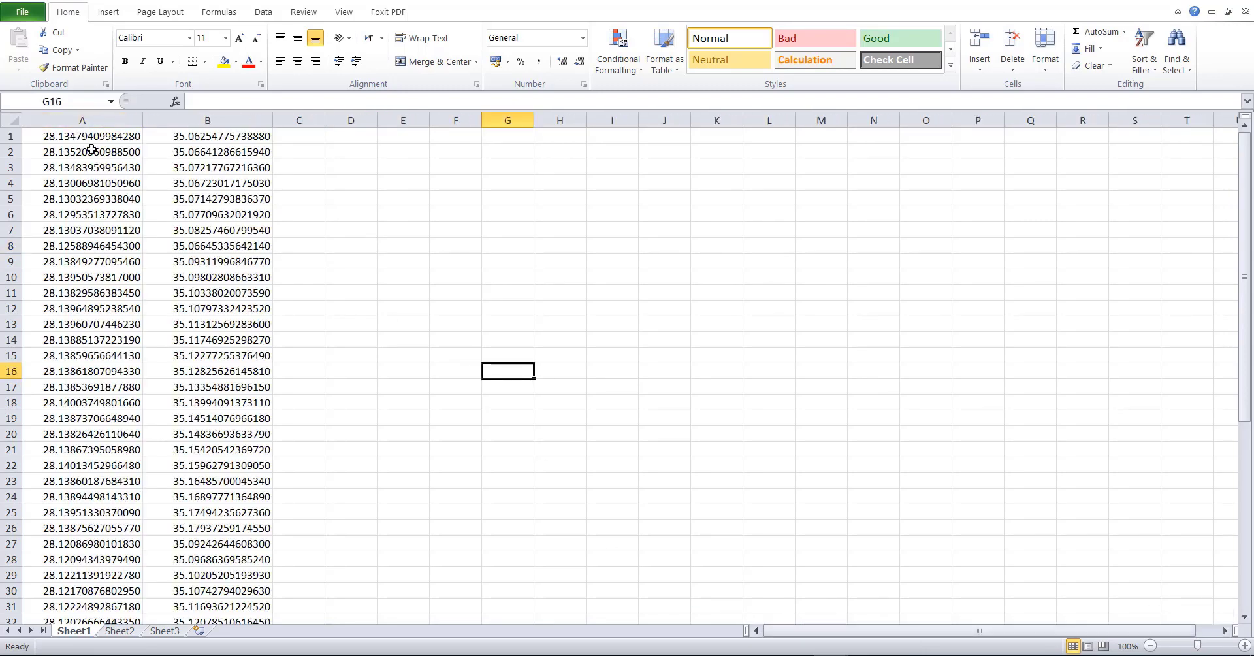
Step: Copy the coordinates in A1:B51 into Book2 under Latitude and Longitude, starting at cell B2 and keeping the template's formatting
drag(92, 137, 188, 148)
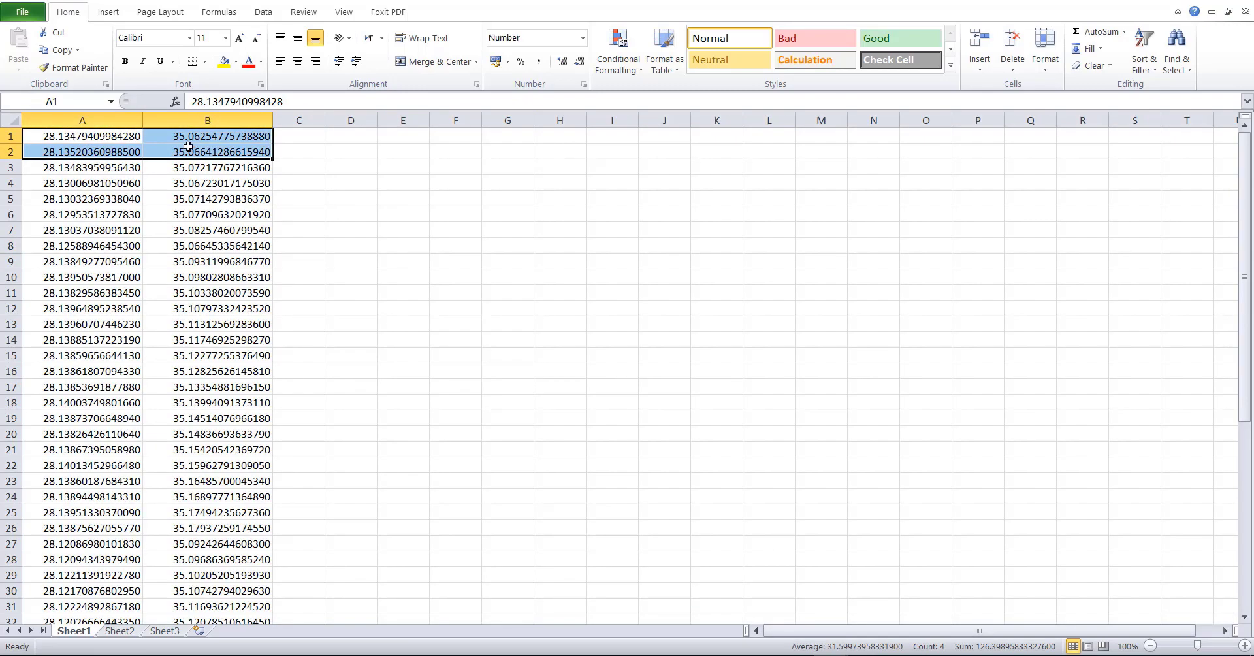
key(ctrl+shift+Down)
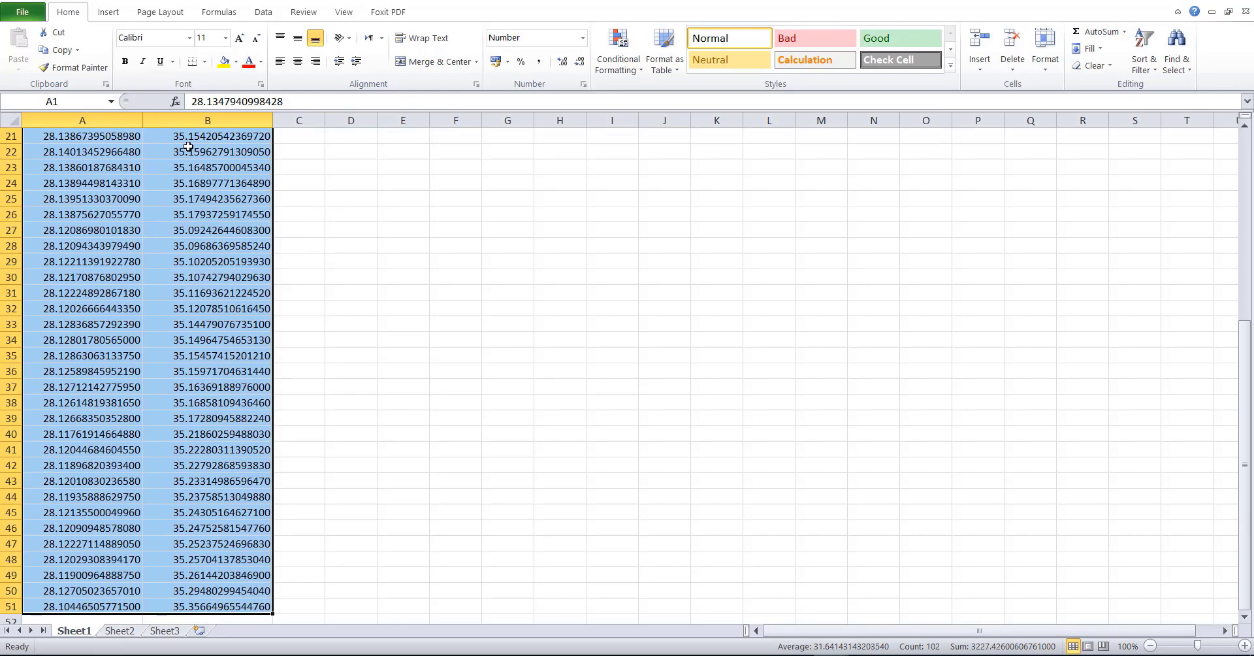
key(ctrl+c)
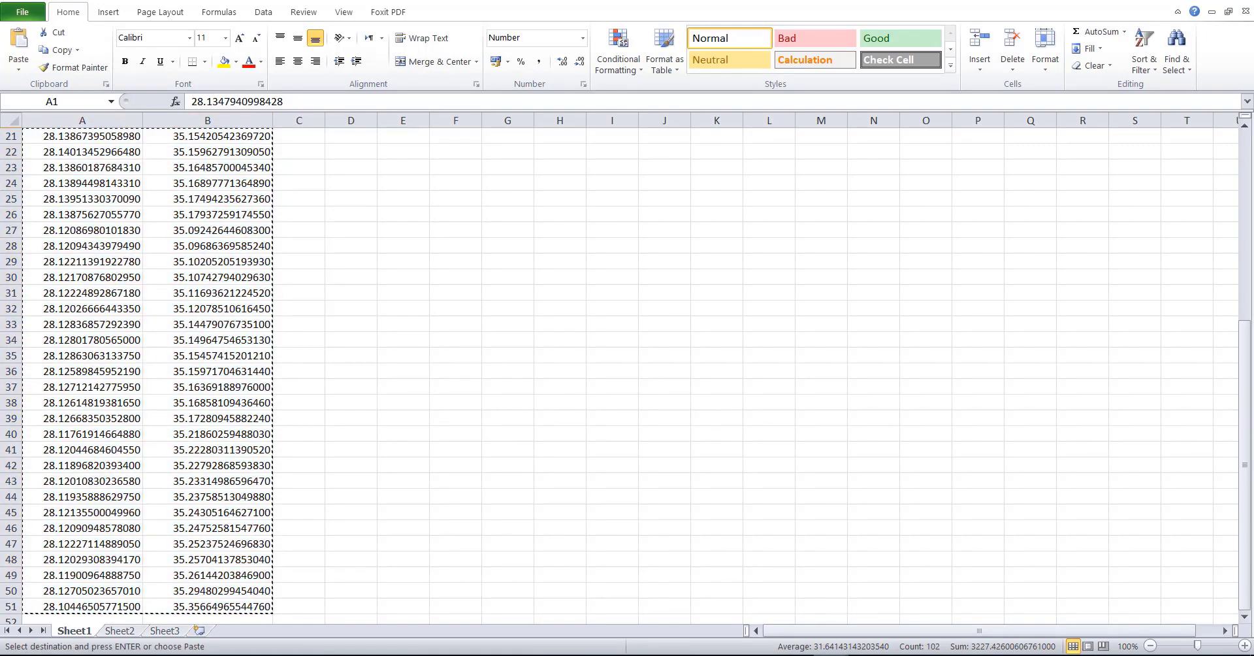
mouse_move(866, 653)
click(848, 601)
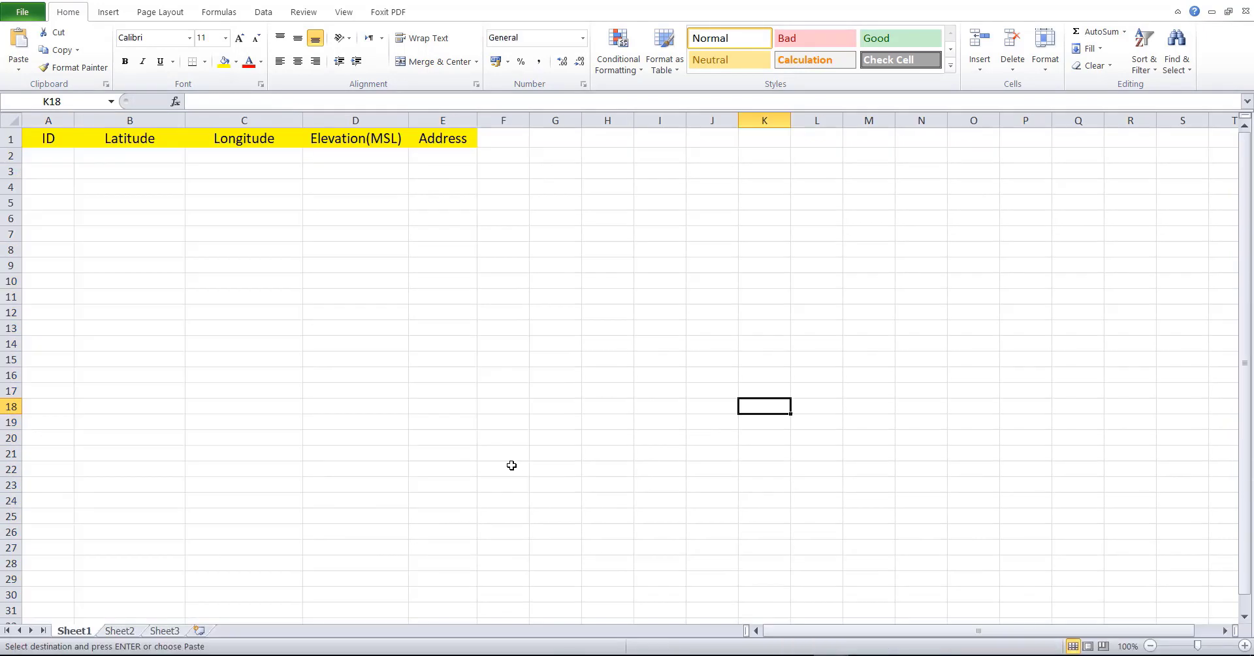
click(150, 156)
right_click(149, 155)
click(204, 216)
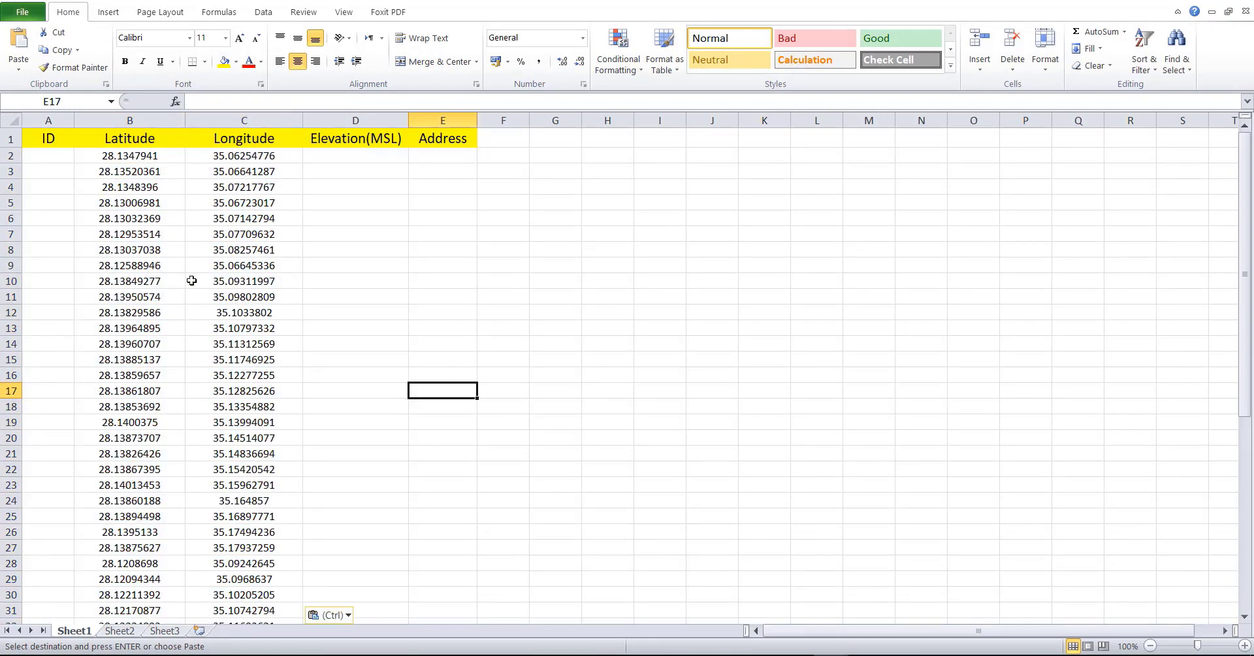
Step: Number the ID column from 1 to 51 in A2:A52 by entering 1 and 2 and filling the series down
click(58, 157)
text(1)
key(Return)
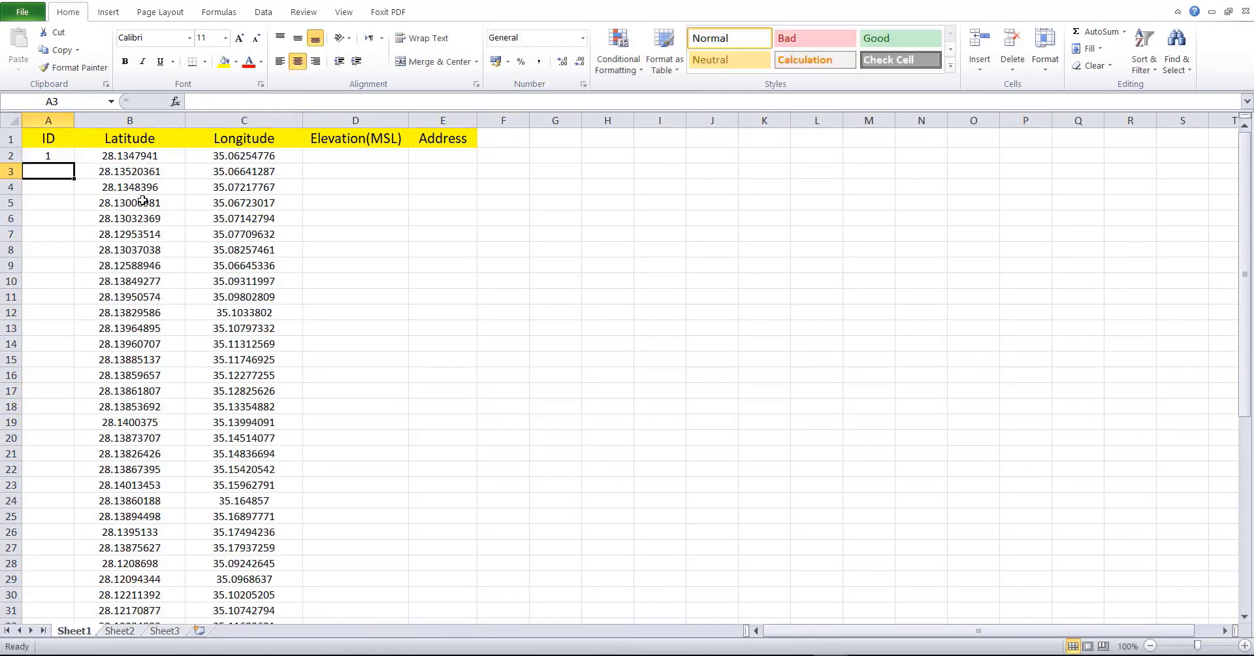
text(2)
key(Return)
drag(50, 171, 53, 161)
double_click(73, 177)
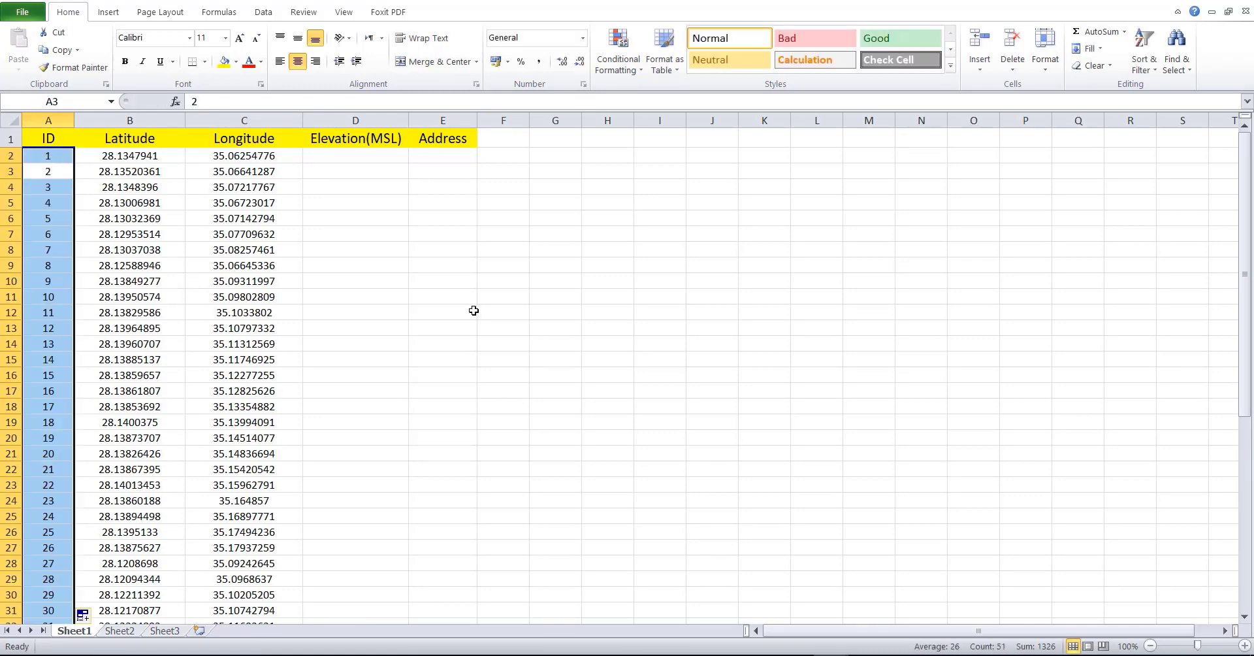
click(471, 311)
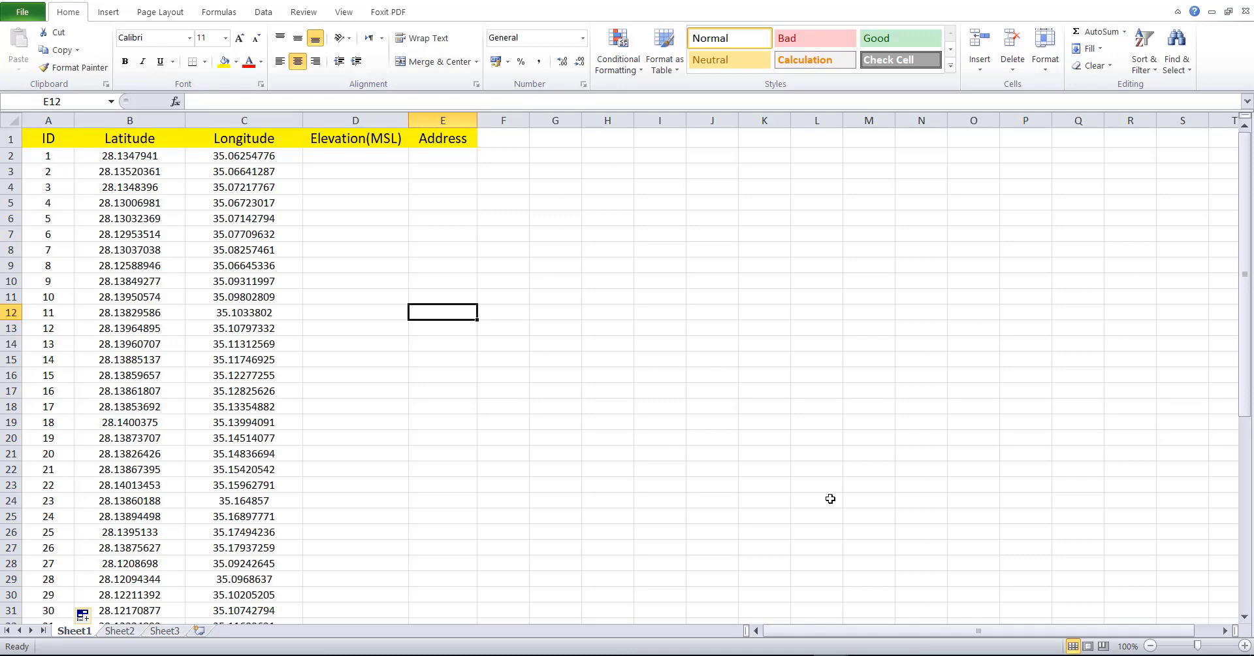
mouse_move(833, 655)
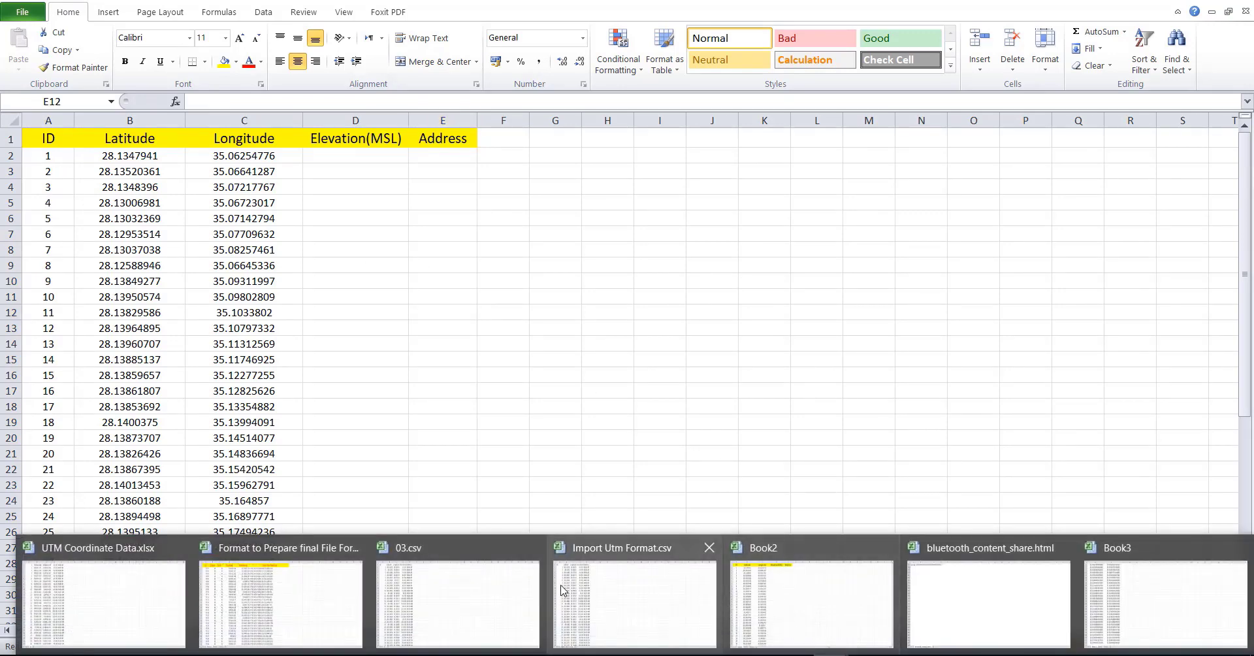
click(321, 583)
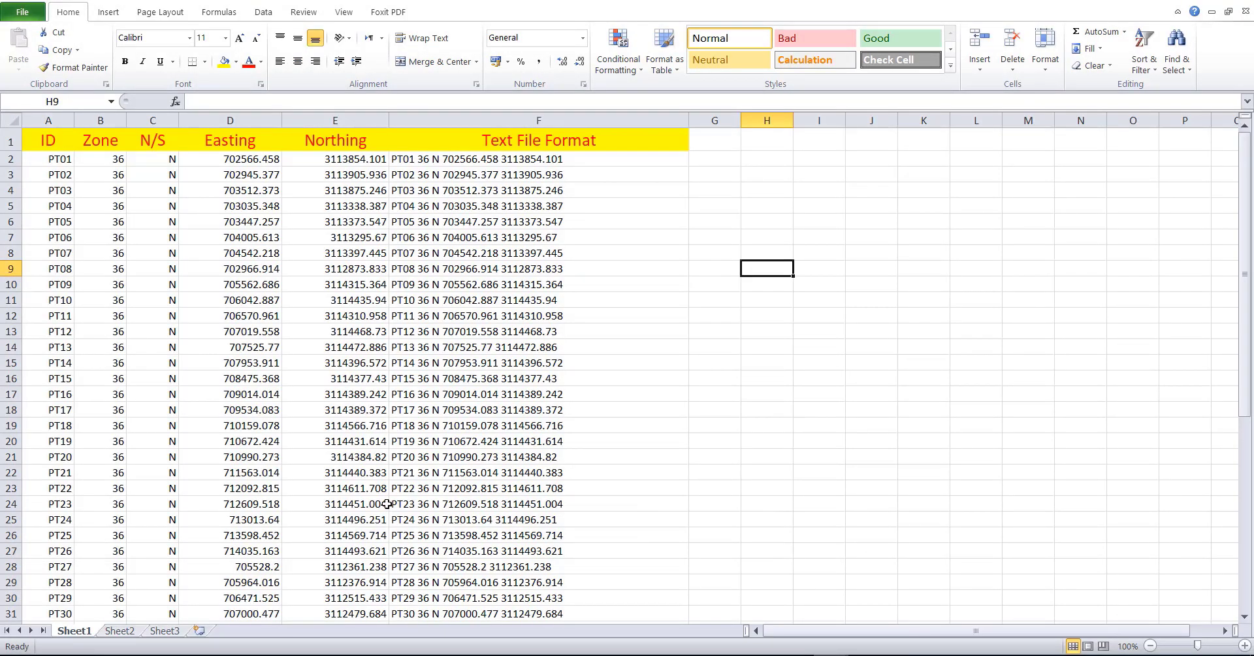
click(832, 655)
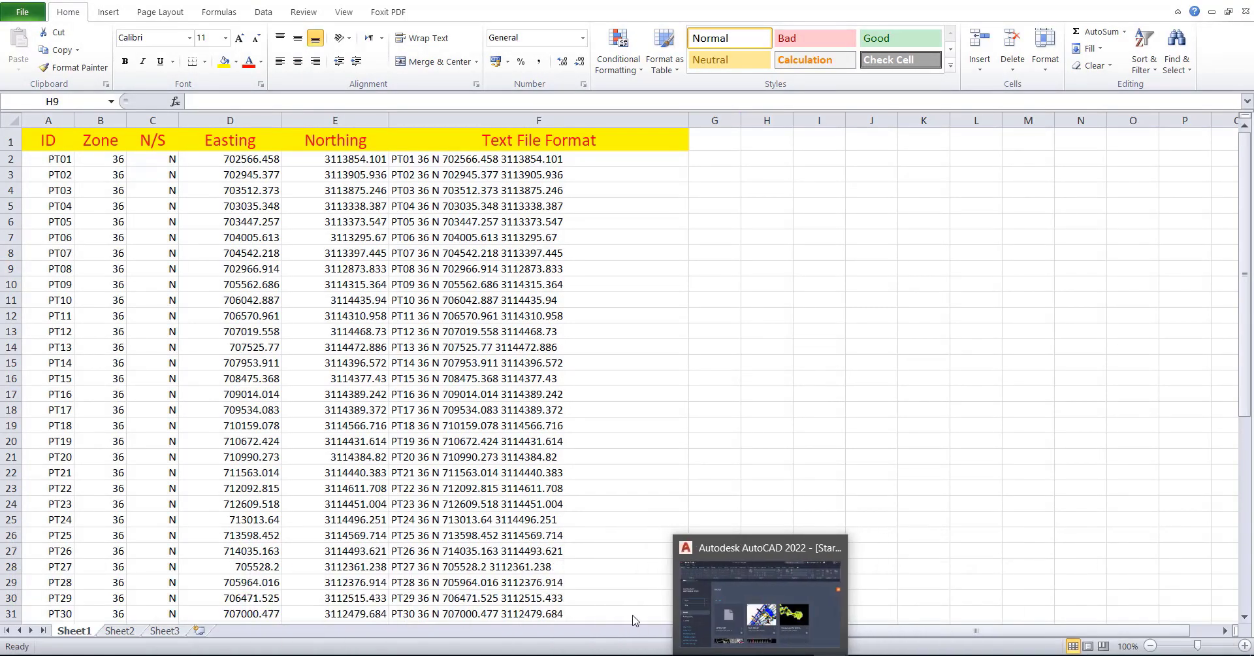
Step: Switch to UTM Coordinate Data.xlsx and copy the elevations and point codes in D1:E51
mouse_move(832, 655)
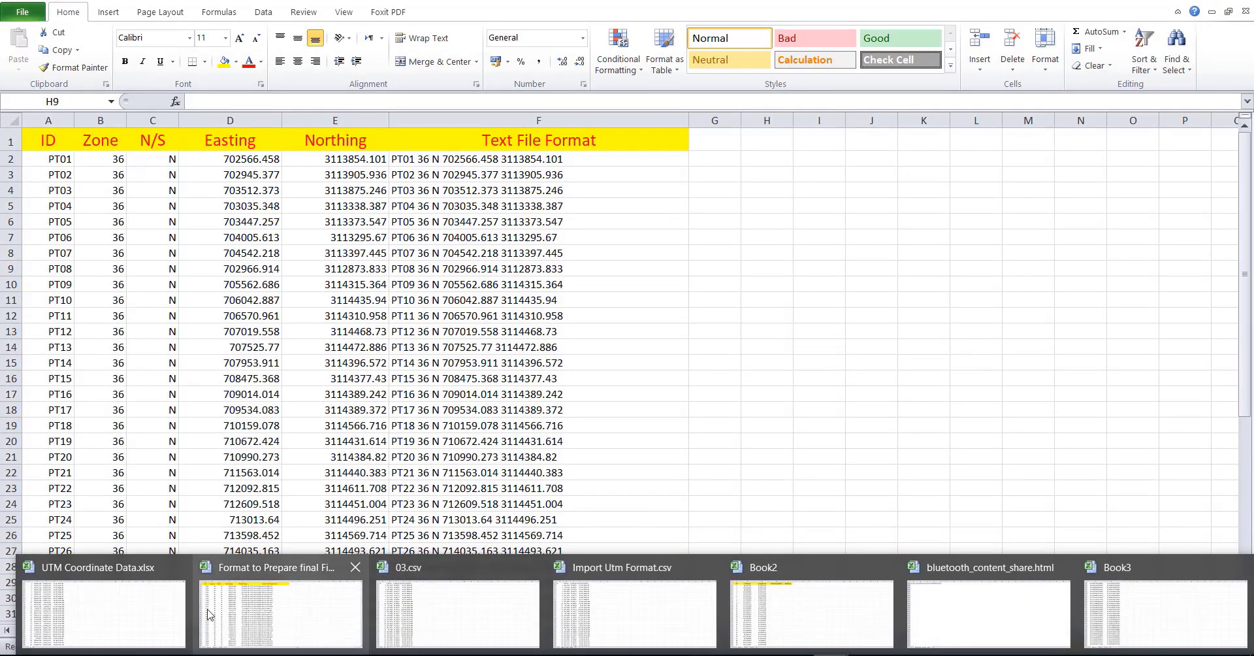
click(131, 613)
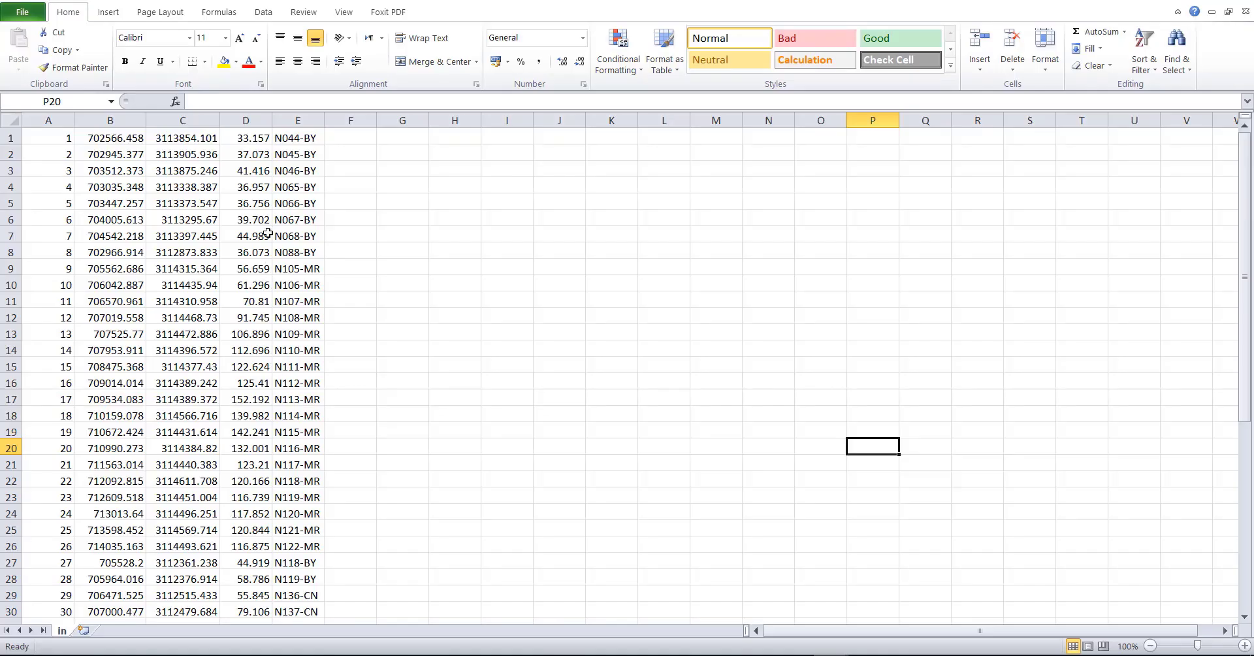
click(269, 140)
drag(271, 139, 274, 140)
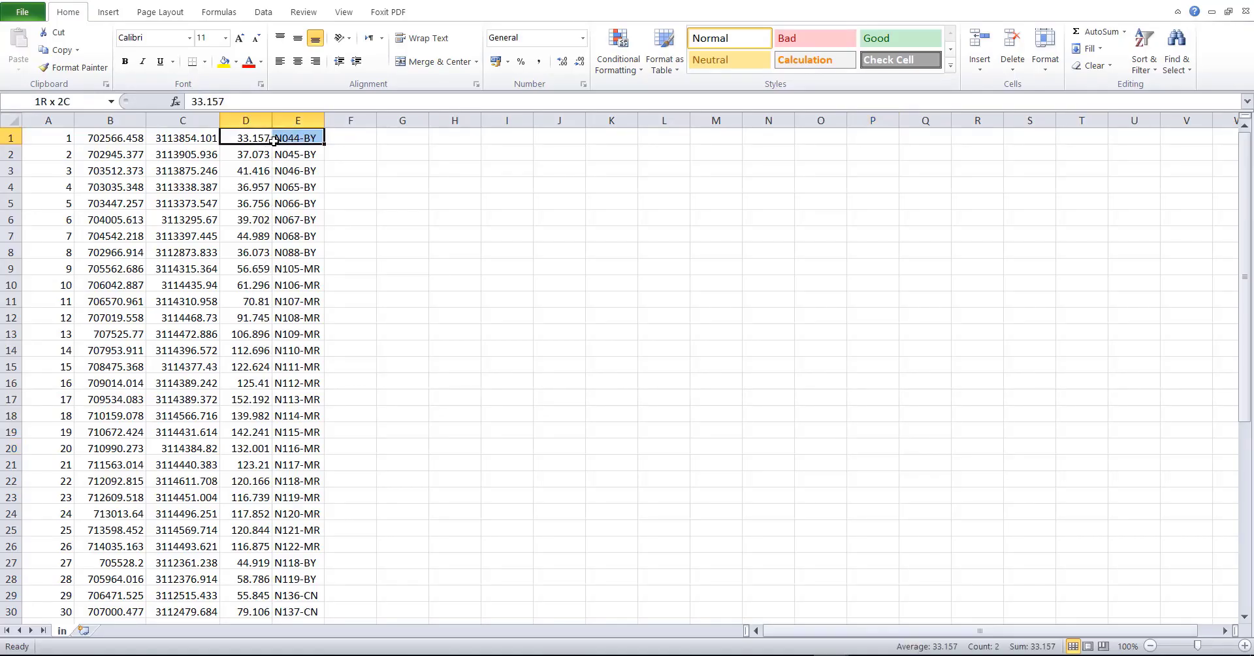
key(ctrl+shift+Down)
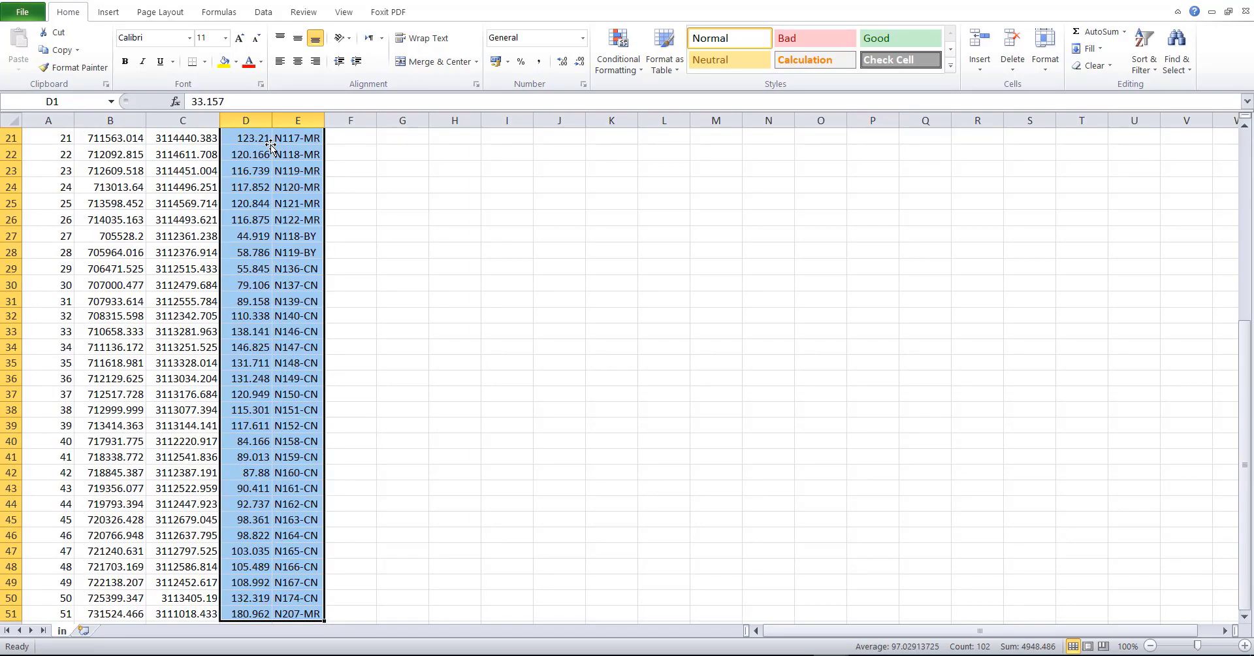
key(ctrl+c)
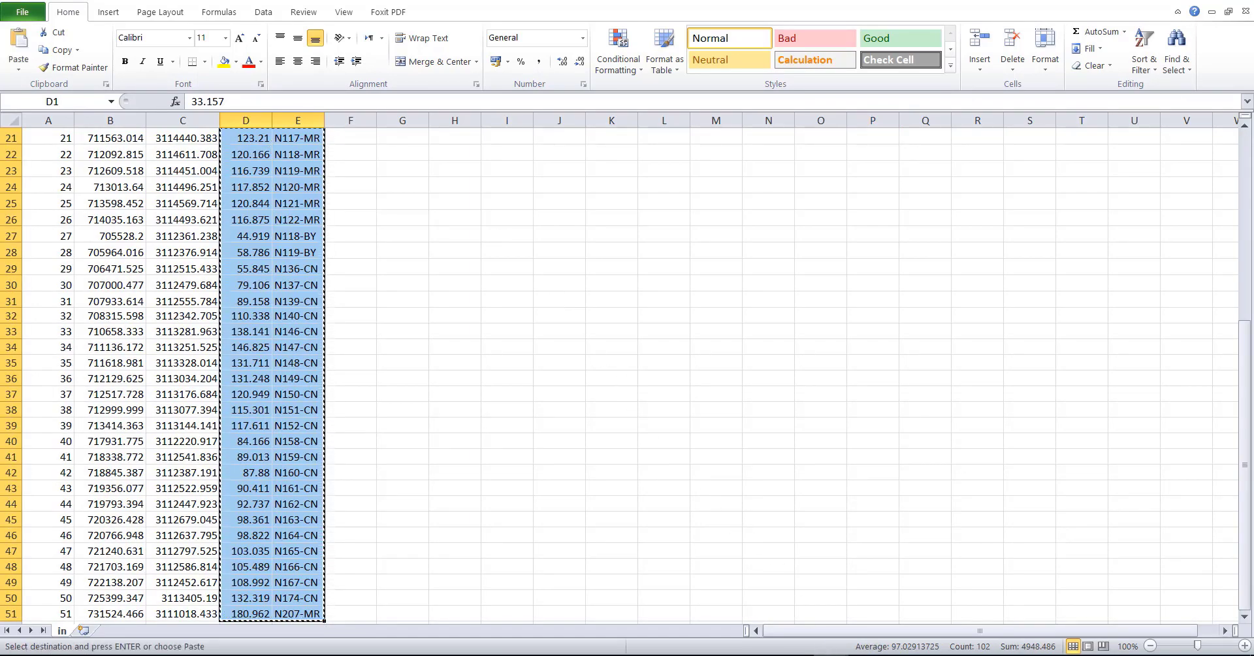
click(913, 649)
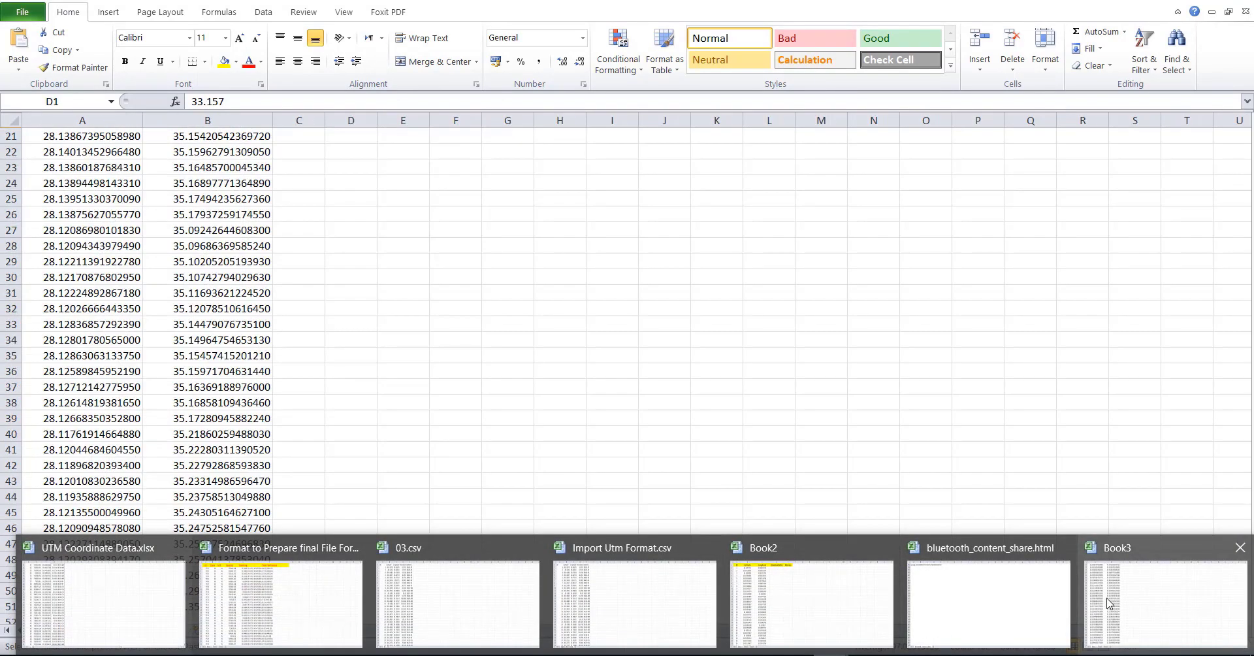
click(1100, 599)
scroll(704, 433, up, 3)
Step: Paste the copied elevations and point codes into Book2 under Elevation(MSL) and Address, starting at cell D2, and check the last rows
click(830, 655)
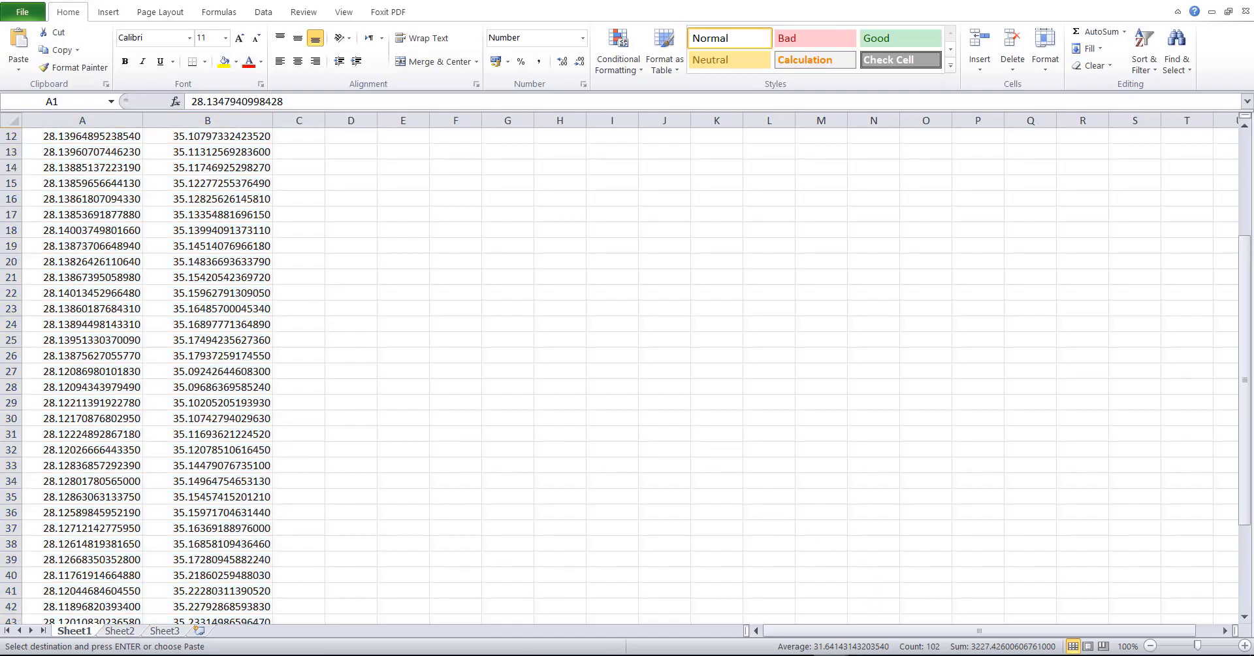
click(848, 609)
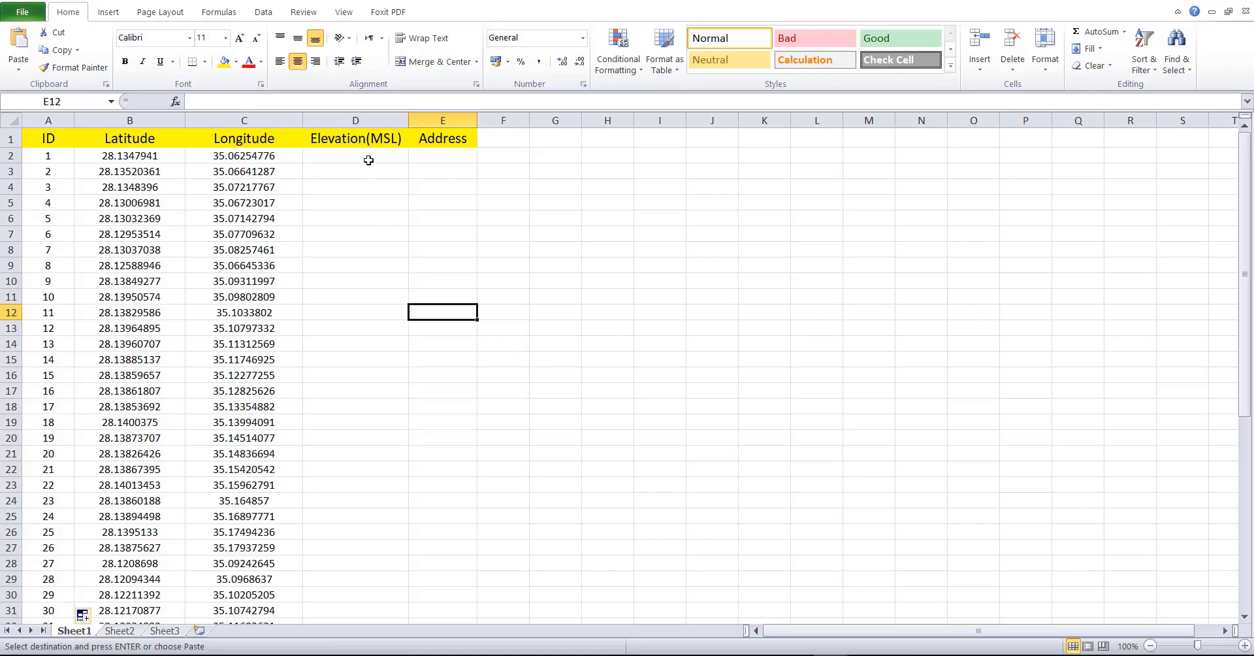
click(367, 155)
right_click(367, 155)
click(425, 215)
click(346, 249)
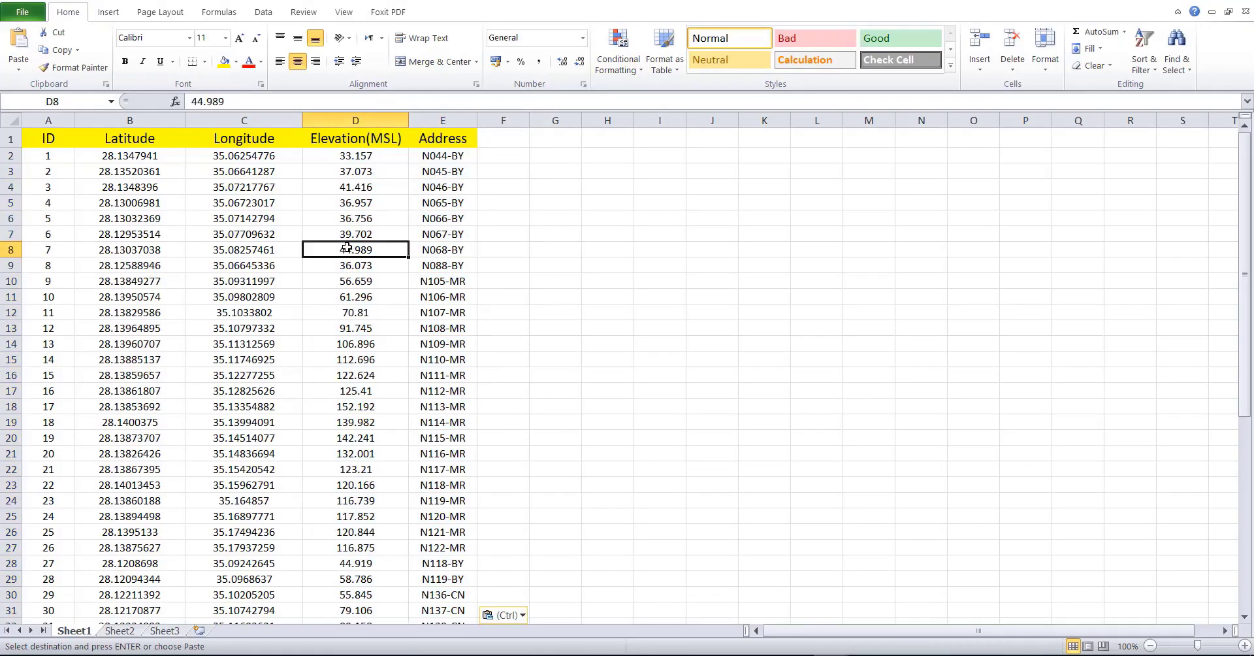
key(ctrl+Down)
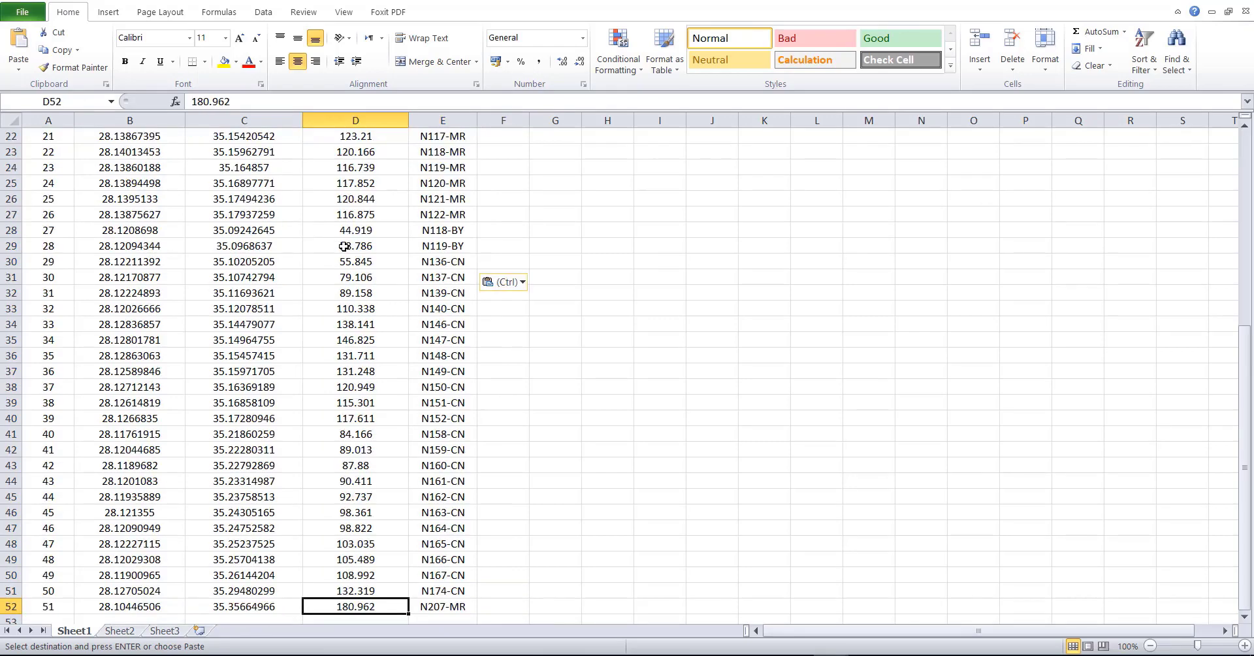
scroll(398, 480, up, 7)
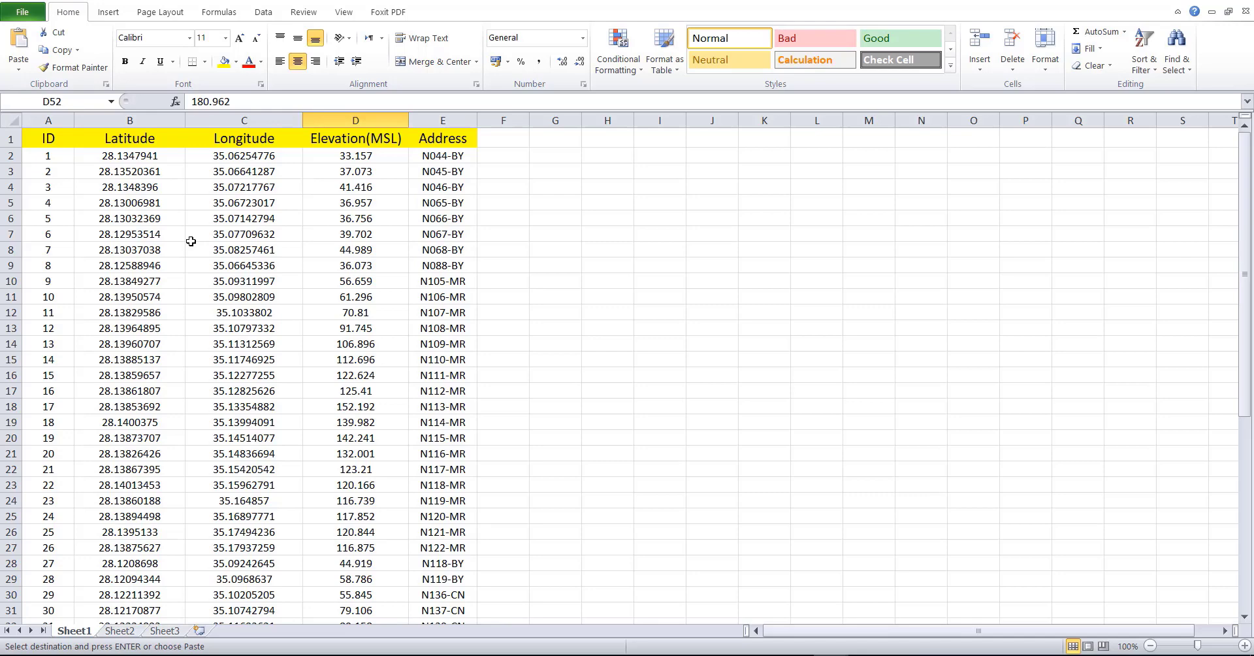
Step: Begin saving a copy of the workbook in the UTM folder with the file type CSV (Comma delimited)
click(23, 11)
click(39, 59)
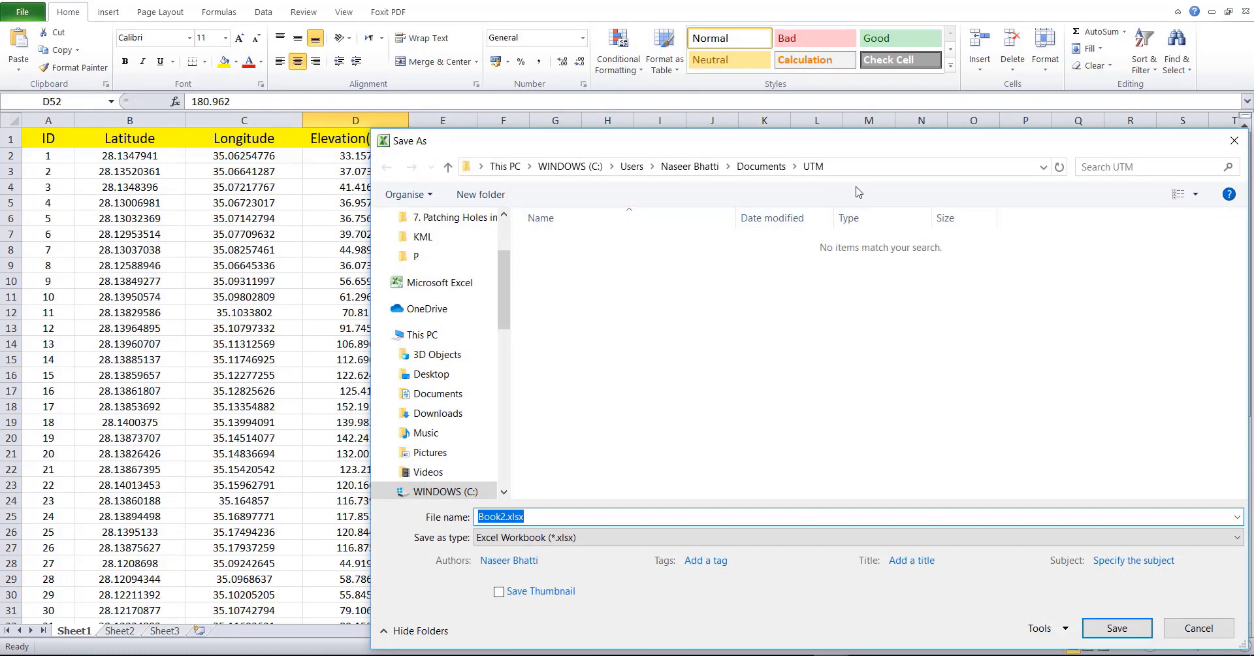
click(569, 536)
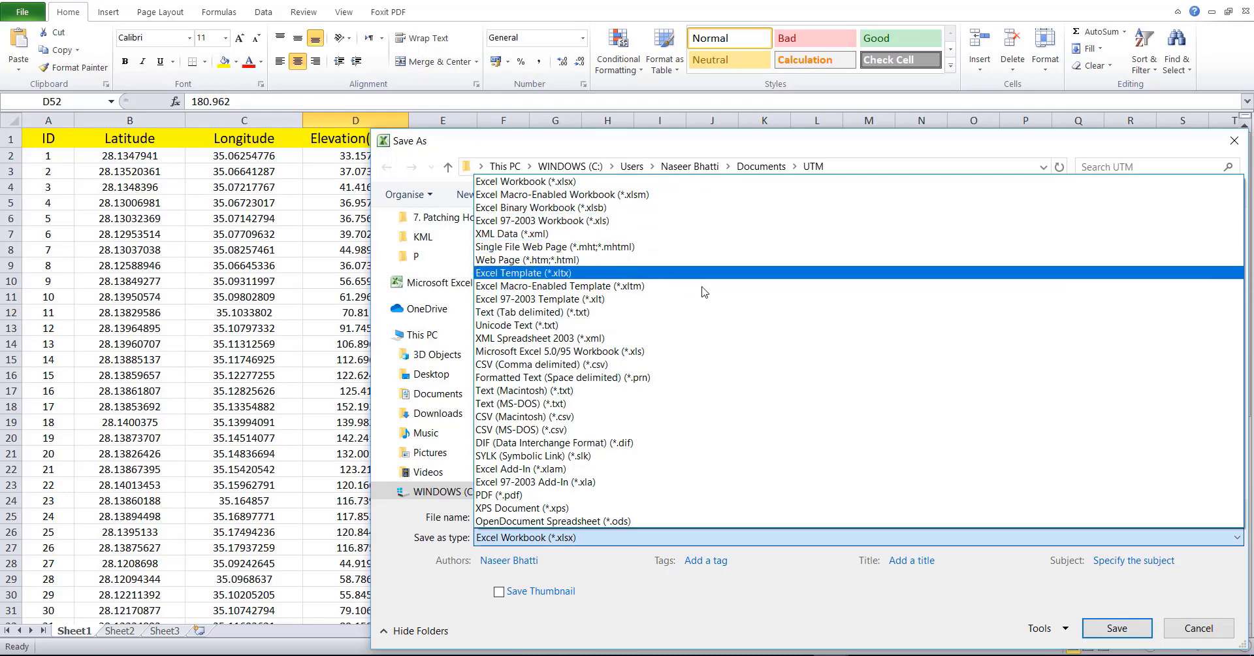
click(732, 364)
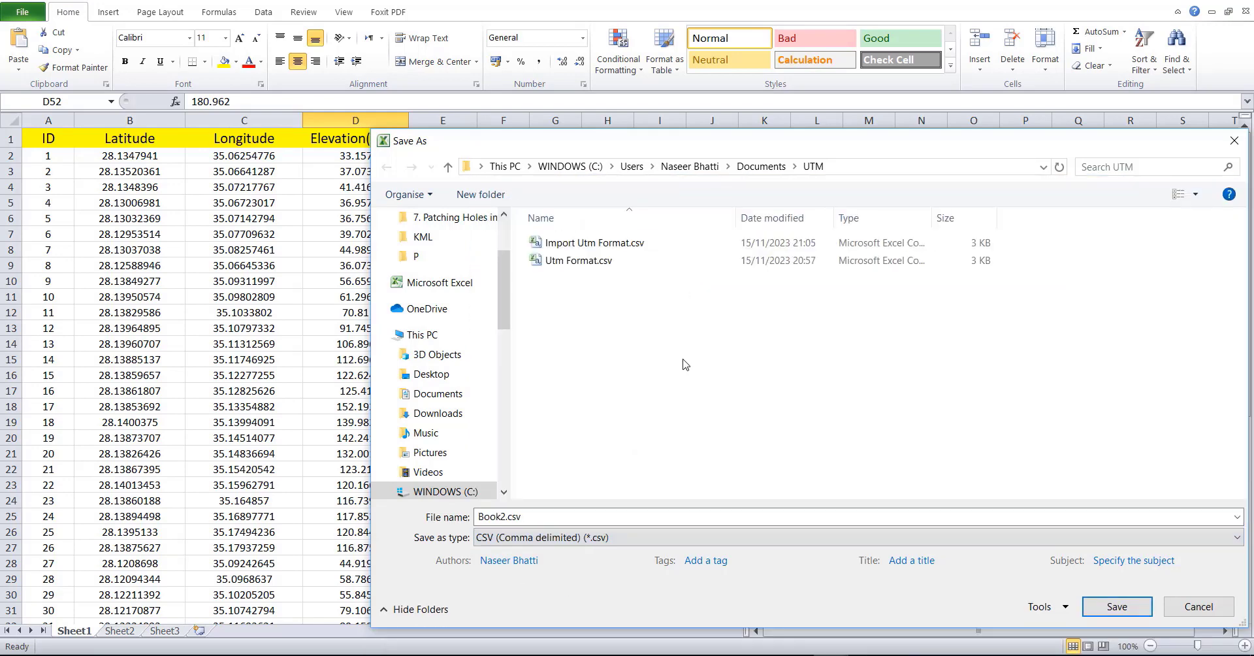
Step: Reuse the existing file name Import Utm Format.csv for the copy and try to save it
right_click(642, 304)
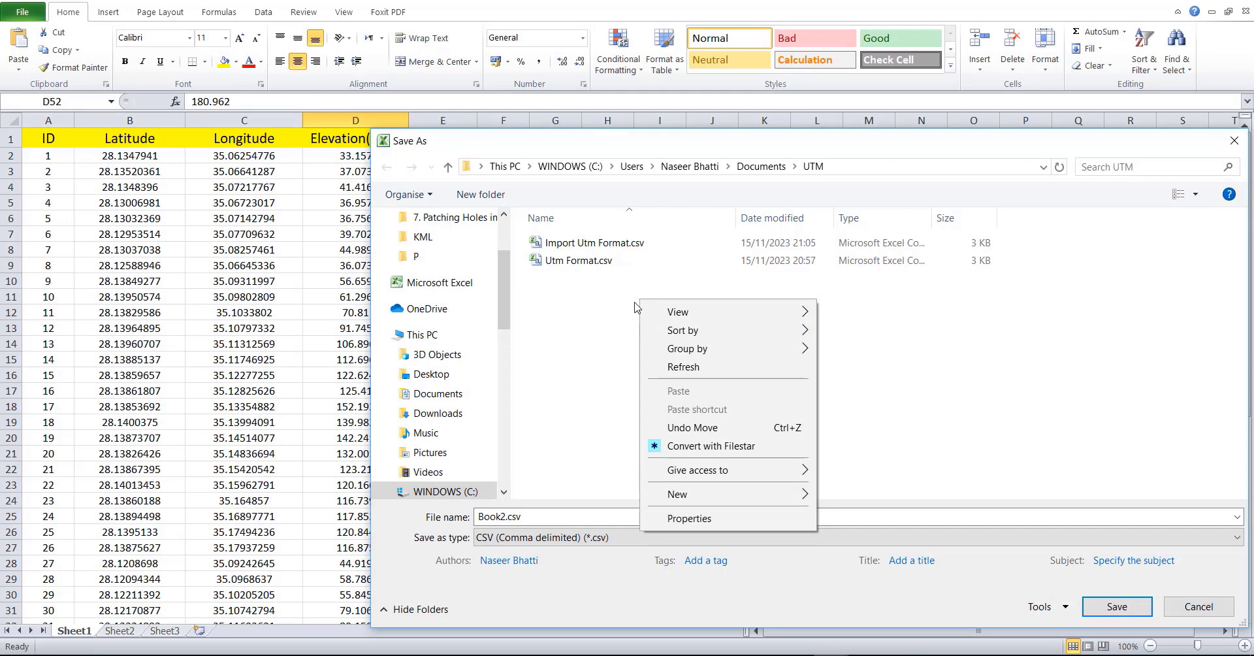
click(591, 244)
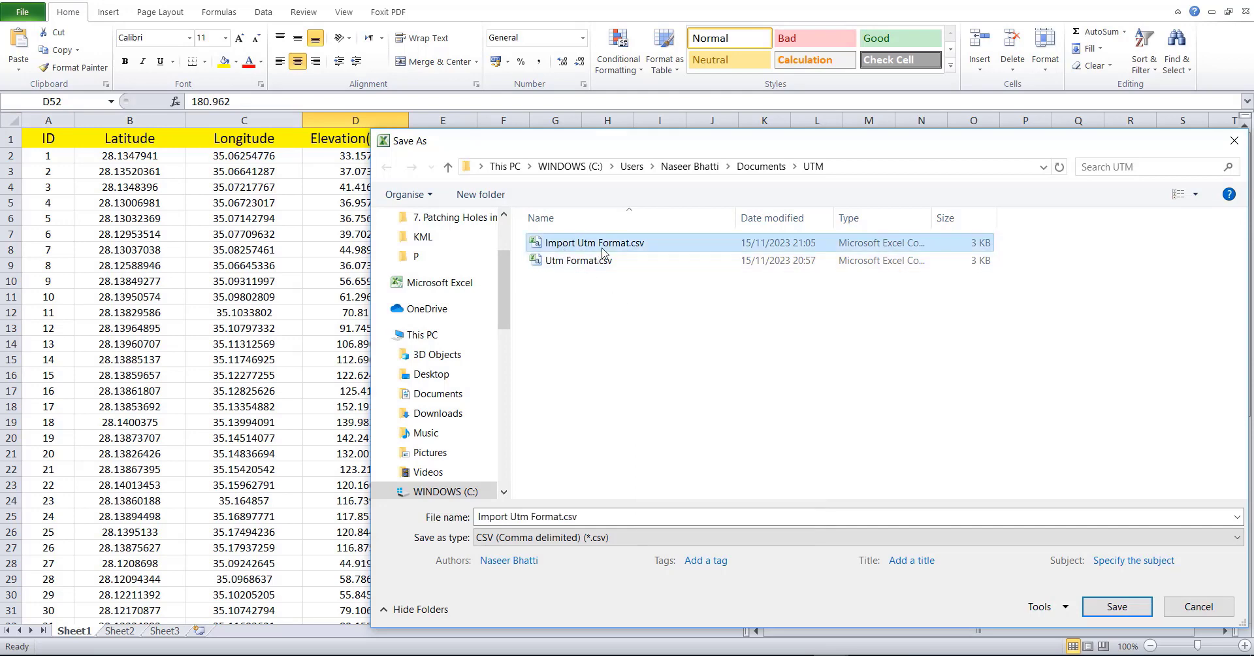
click(1097, 614)
click(675, 336)
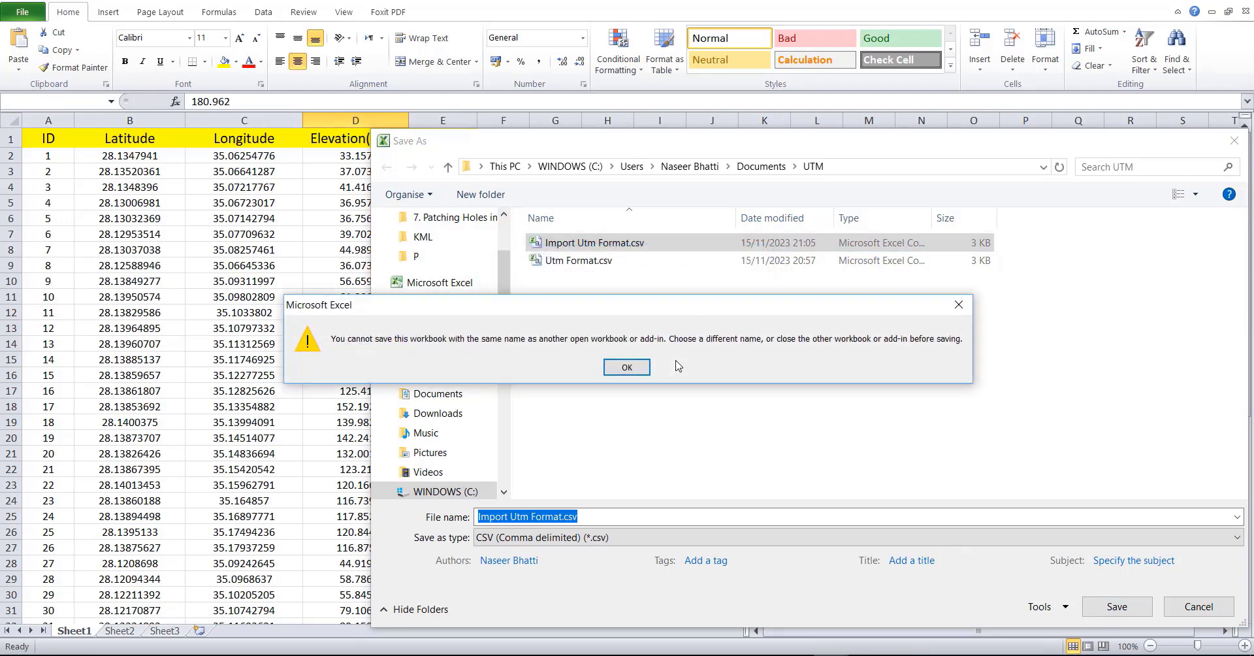
click(626, 368)
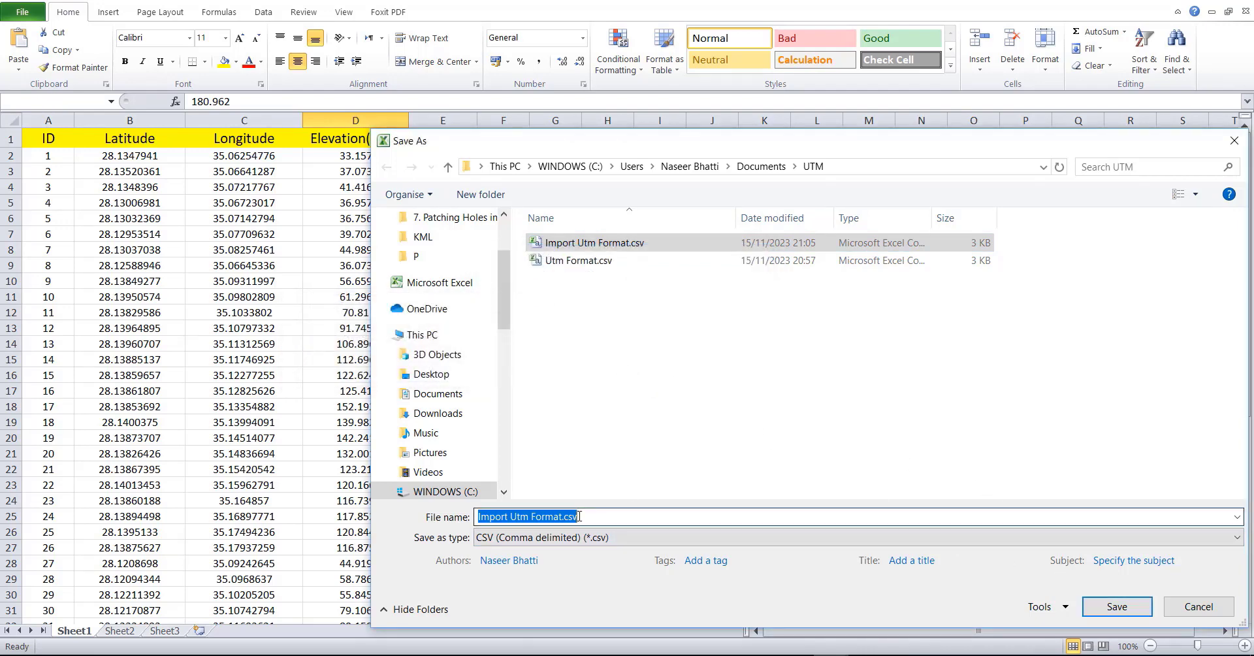
Step: Prefix the file name with 2 and save only the active sheet as 2 Import Utm Format.csv, keeping the CSV format
click(516, 516)
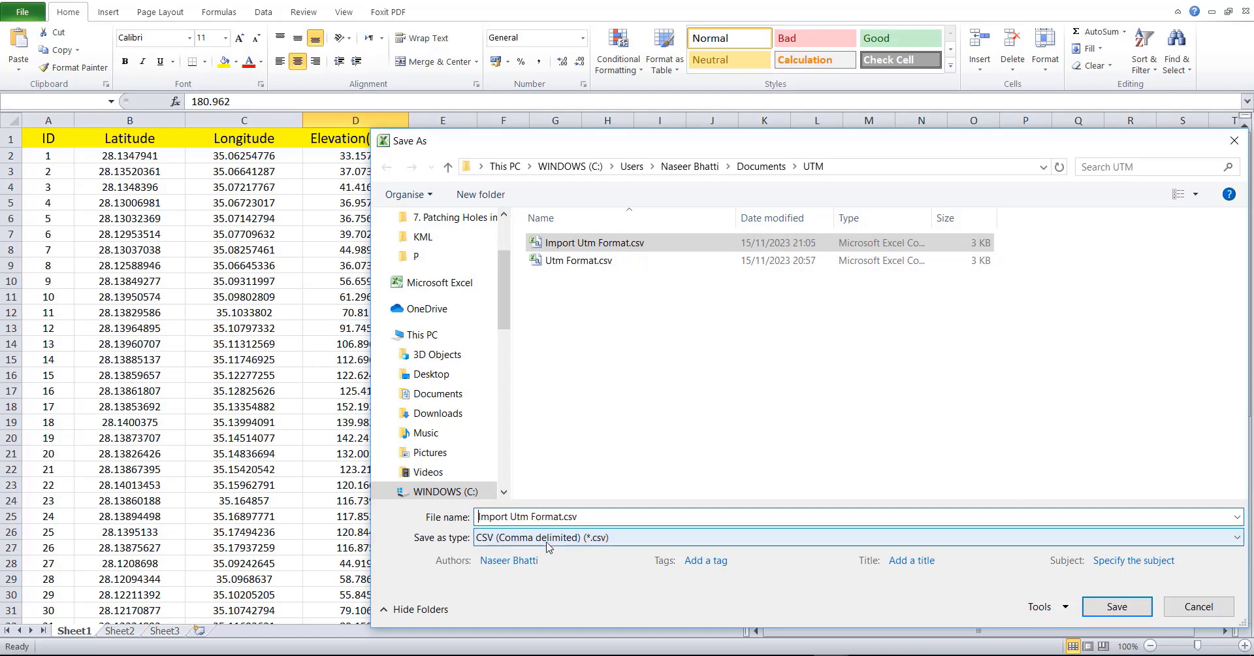
key(Home)
text(2)
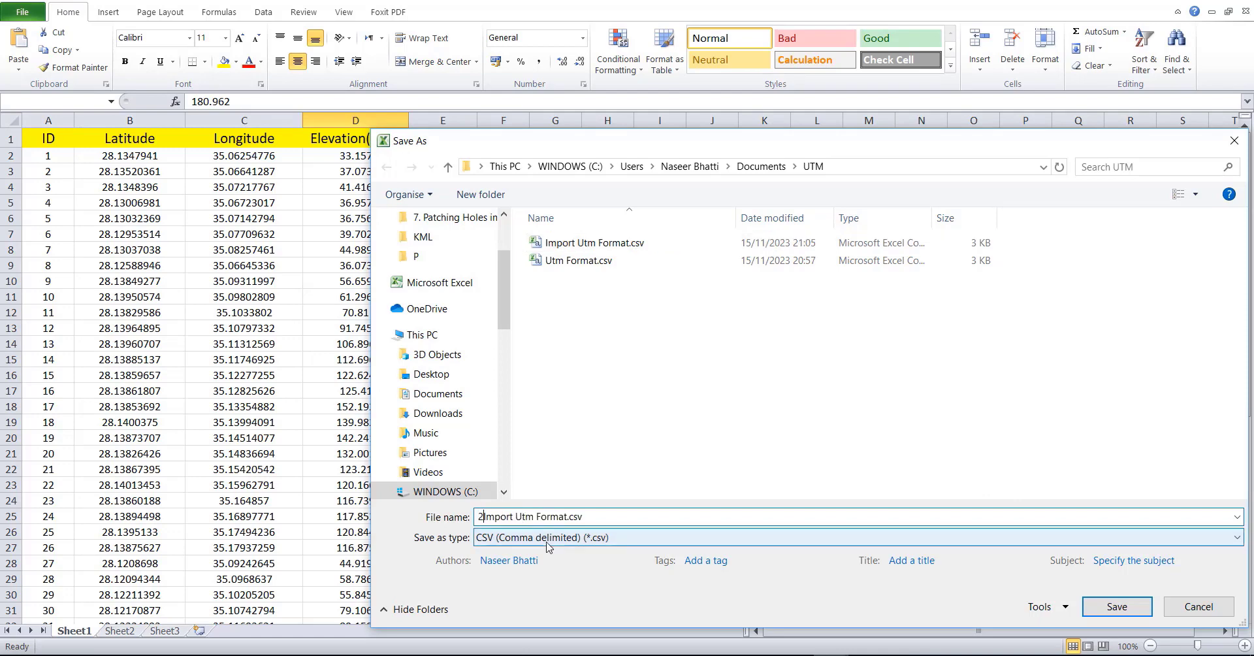
click(1114, 606)
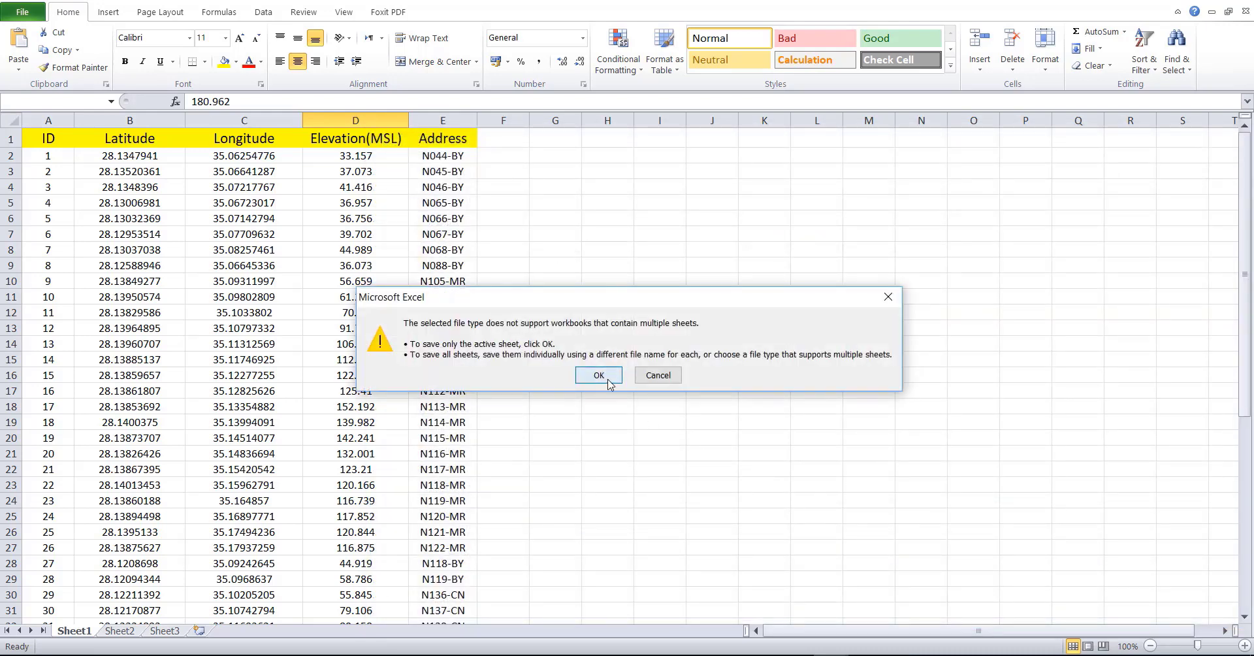
click(607, 384)
click(574, 384)
click(673, 391)
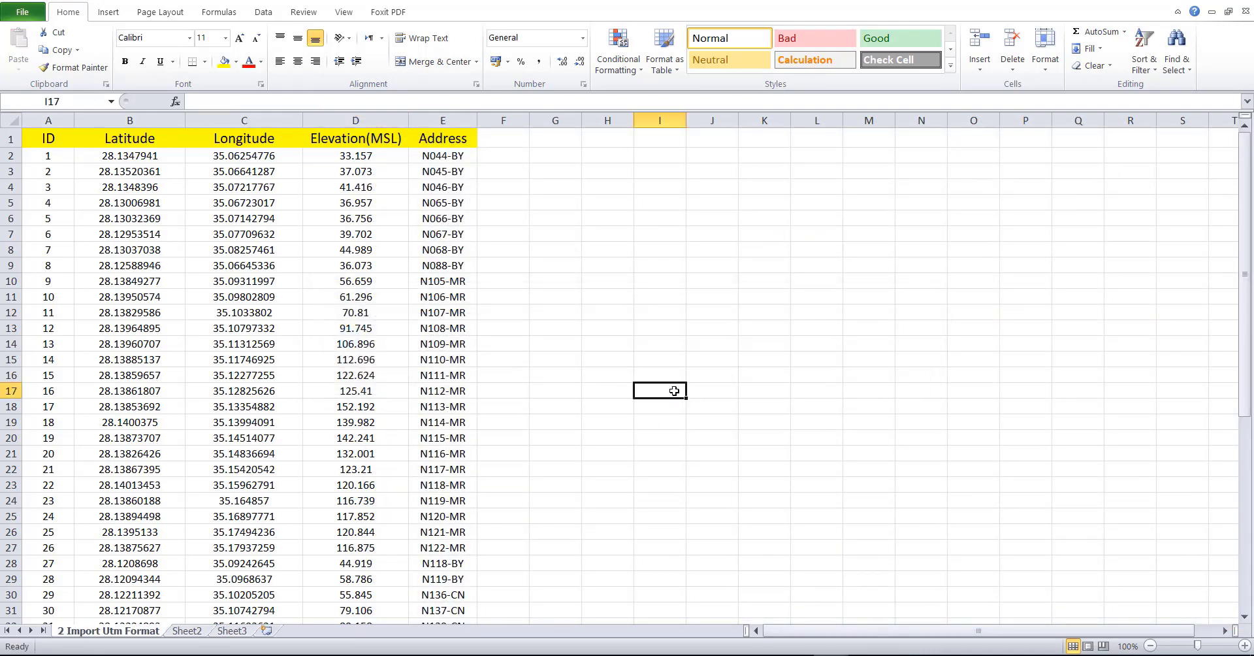
Step: Close the 2 Import Utm Format.csv workbook without saving changes again
key(alt+F4)
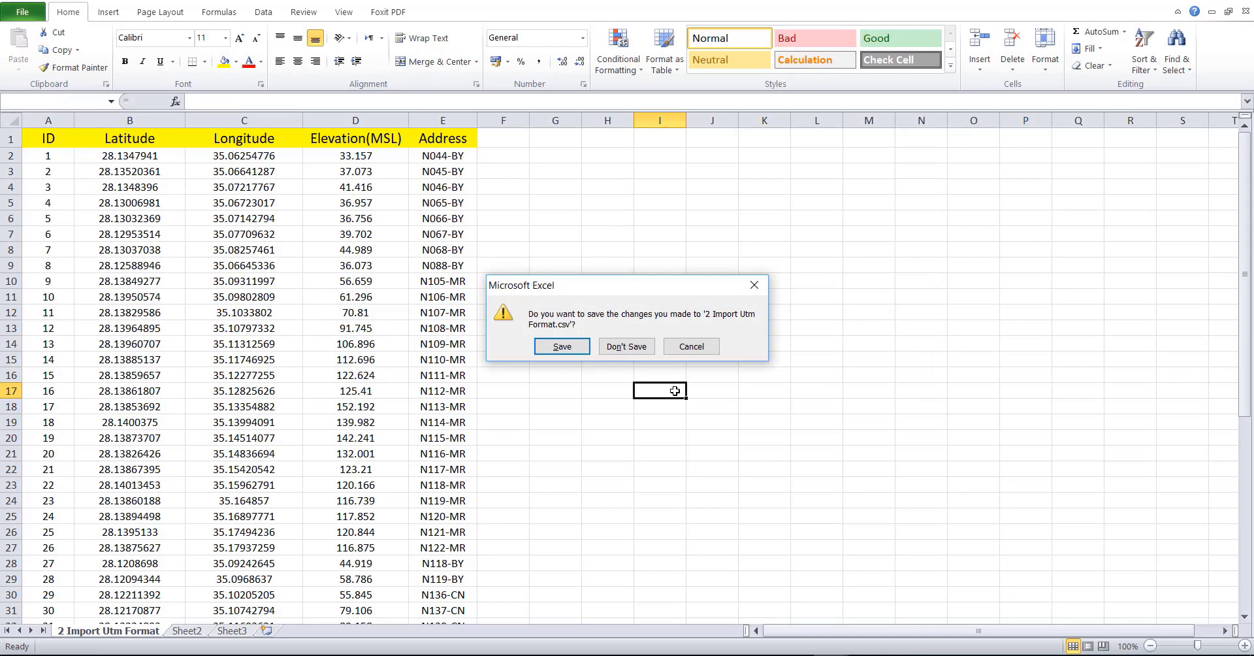
click(625, 346)
click(571, 325)
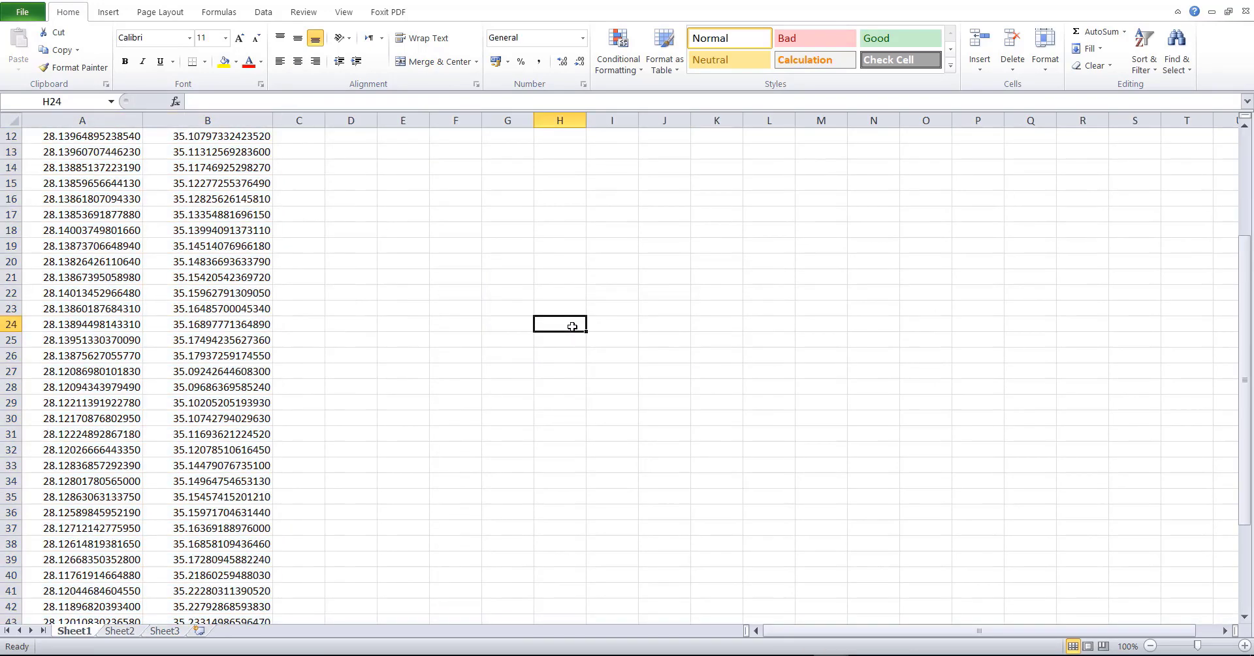
Step: Switch to the UTM folder in File Explorer and copy the file 2 Import Utm Format.csv
mouse_move(418, 650)
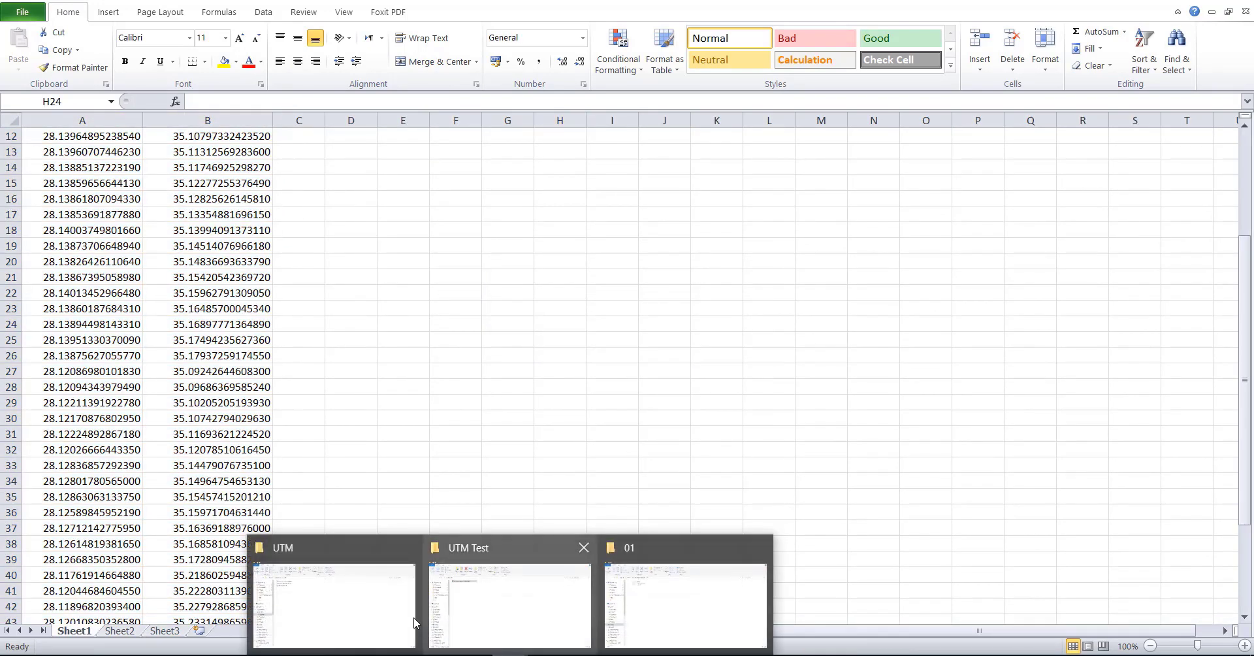
click(375, 594)
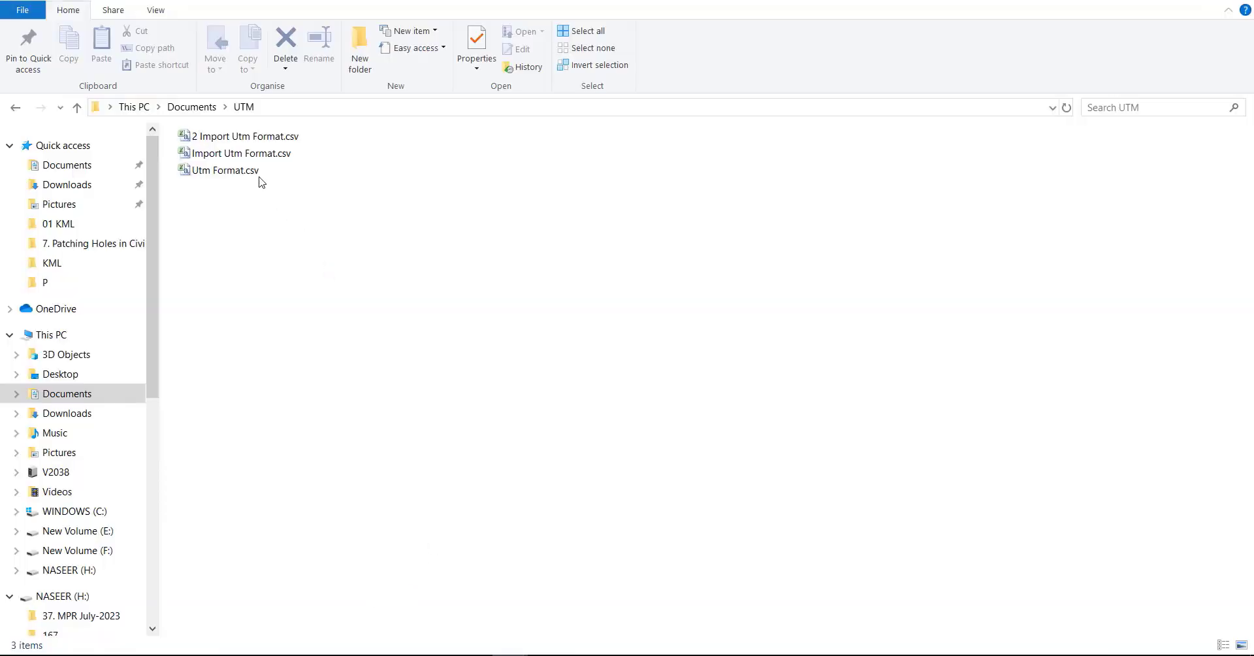
click(239, 138)
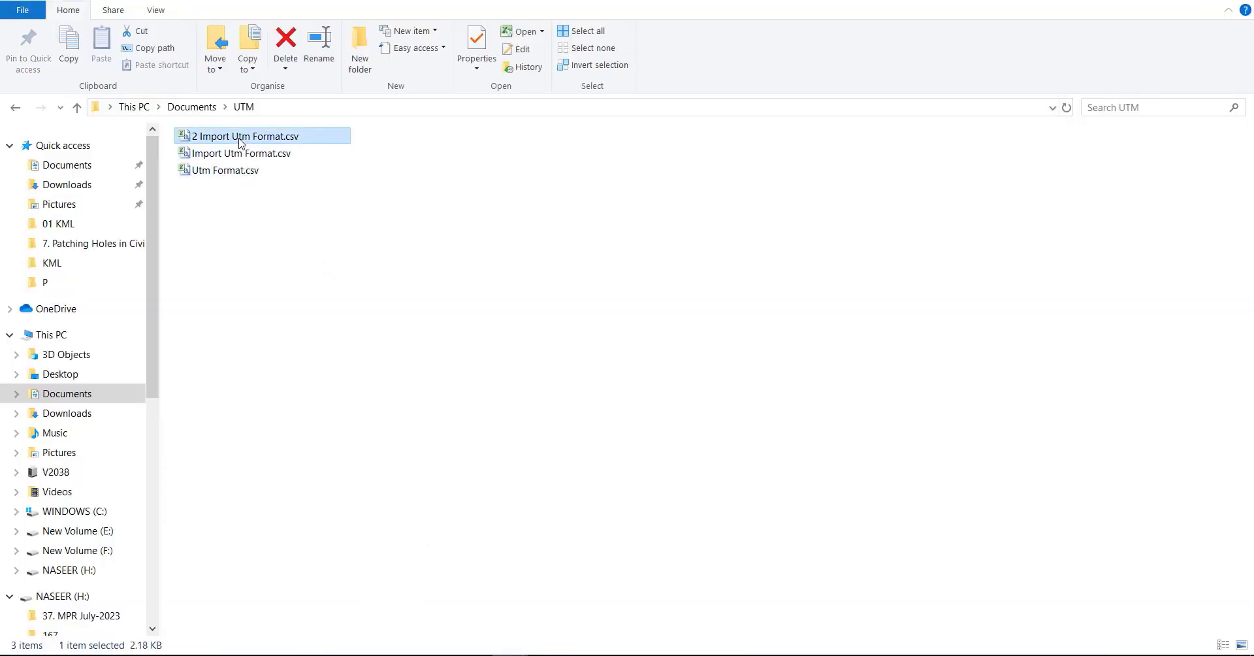
right_click(239, 138)
click(295, 528)
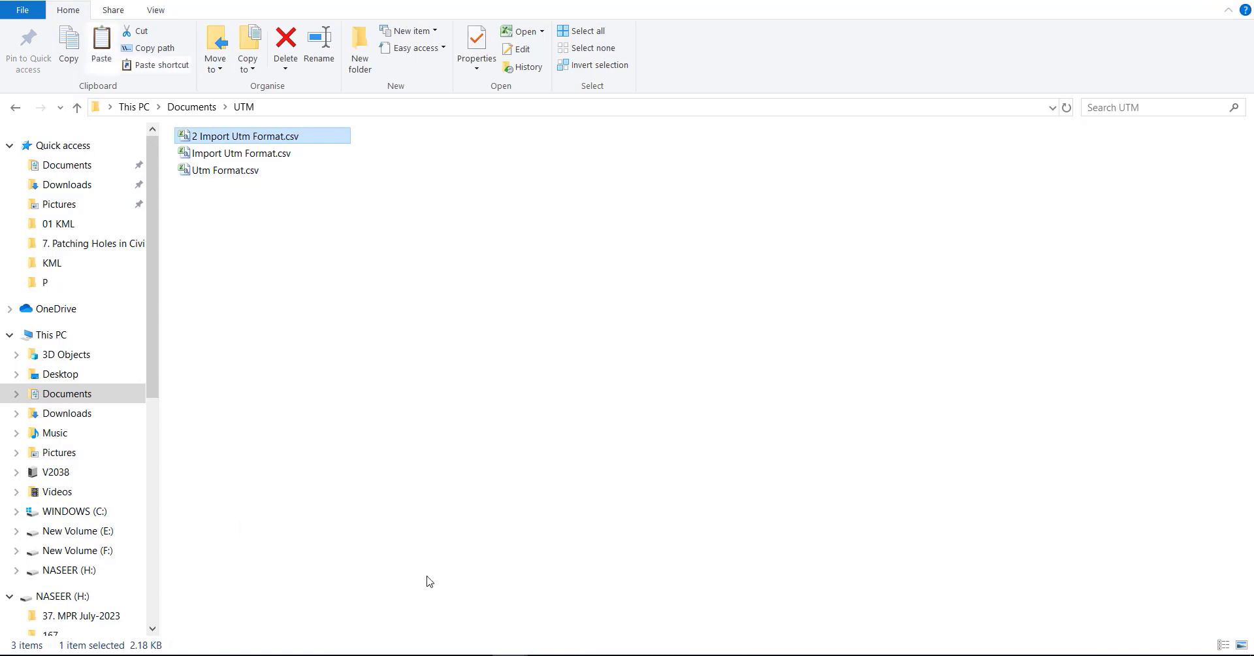
Step: Paste the copied CSV file into folder 01 in the internal shared storage of the phone V2038
click(643, 603)
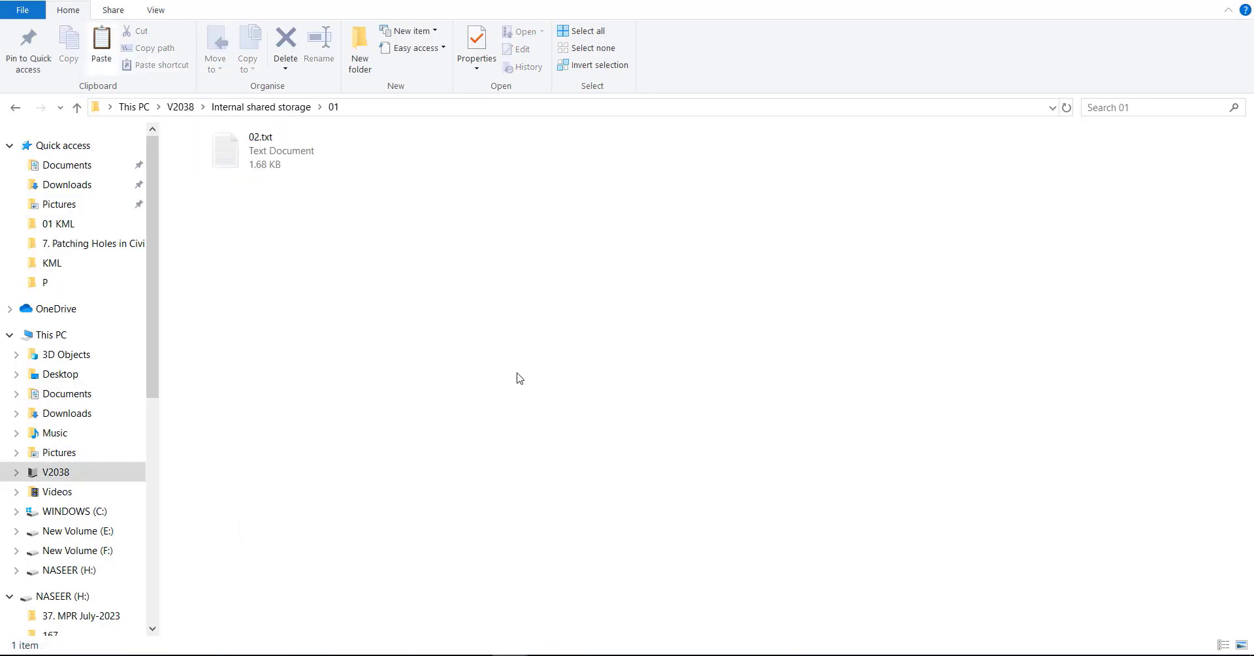
right_click(436, 320)
click(474, 410)
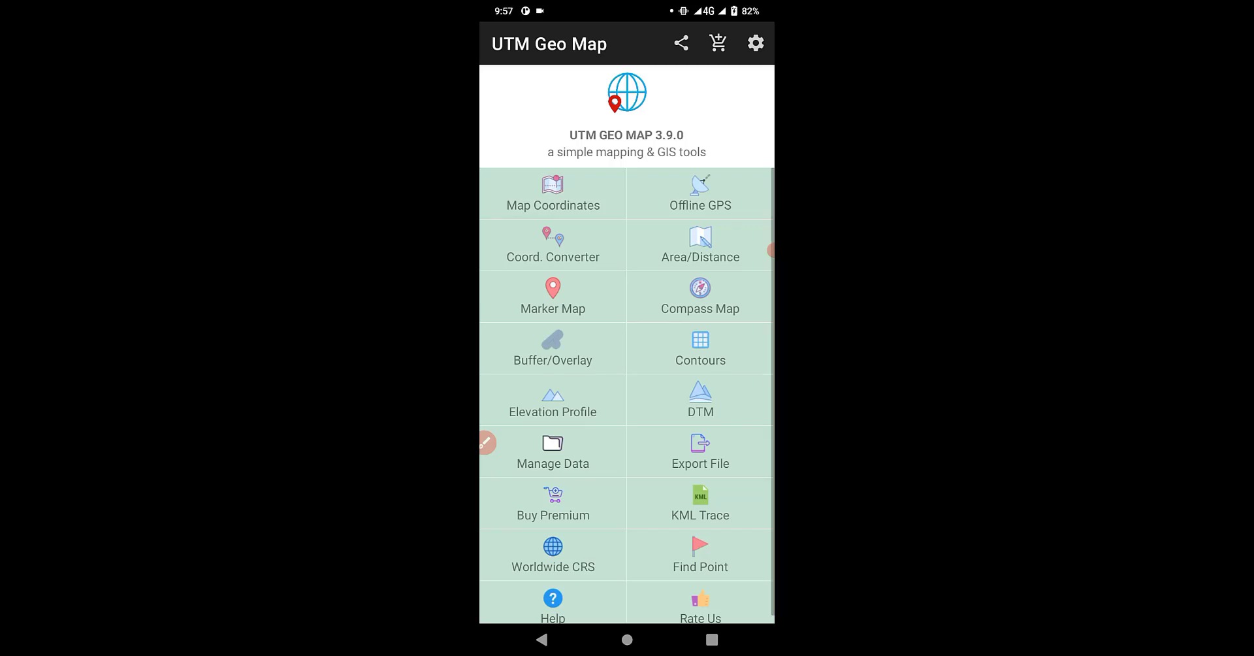
Step: Open Map Coordinates in UTM Geo Map on the phone and delete all existing markers
click(553, 193)
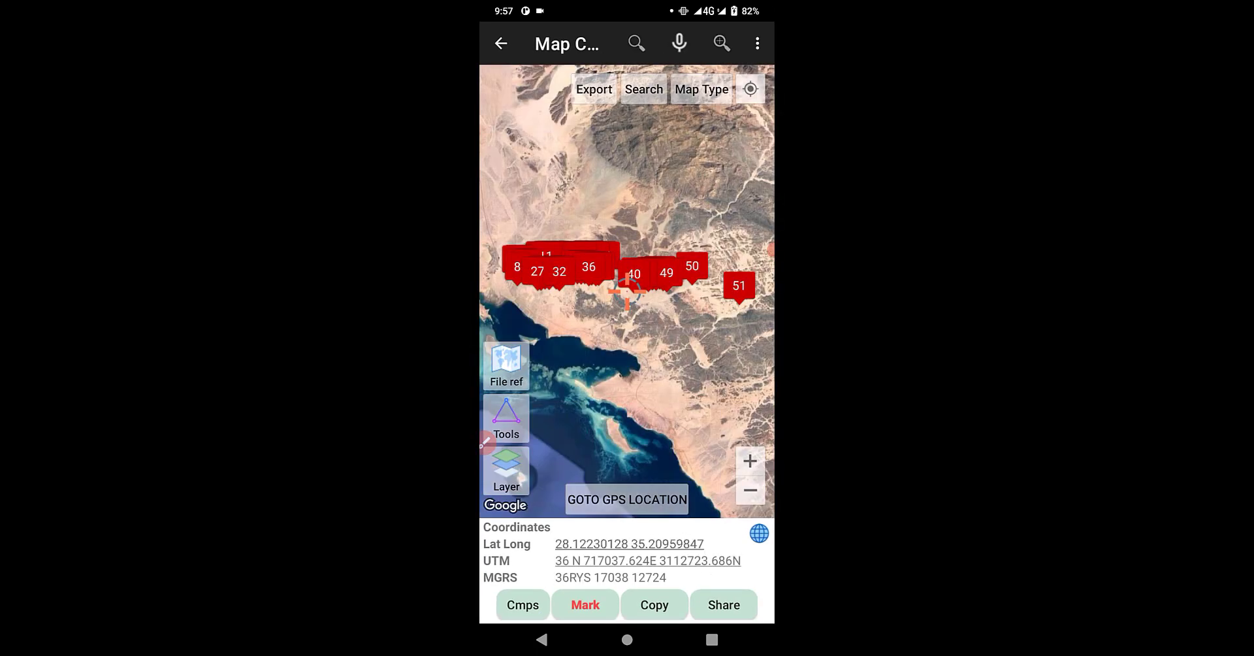
click(757, 43)
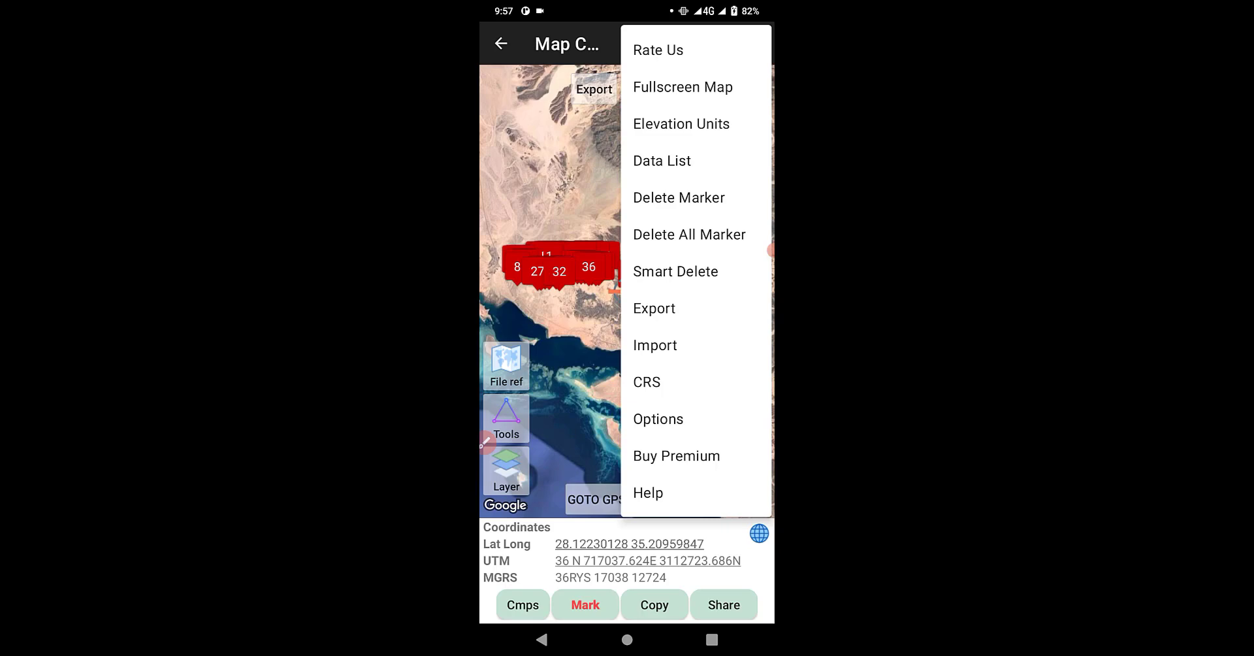
click(689, 234)
click(721, 362)
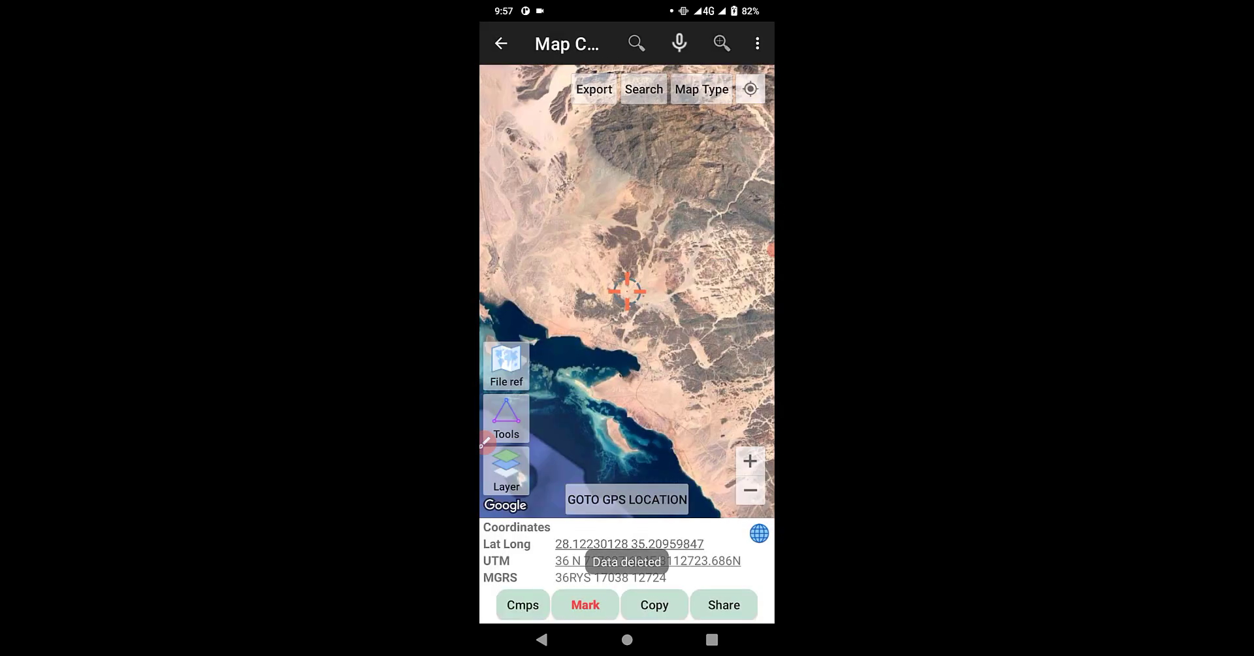
drag(660, 307, 623, 303)
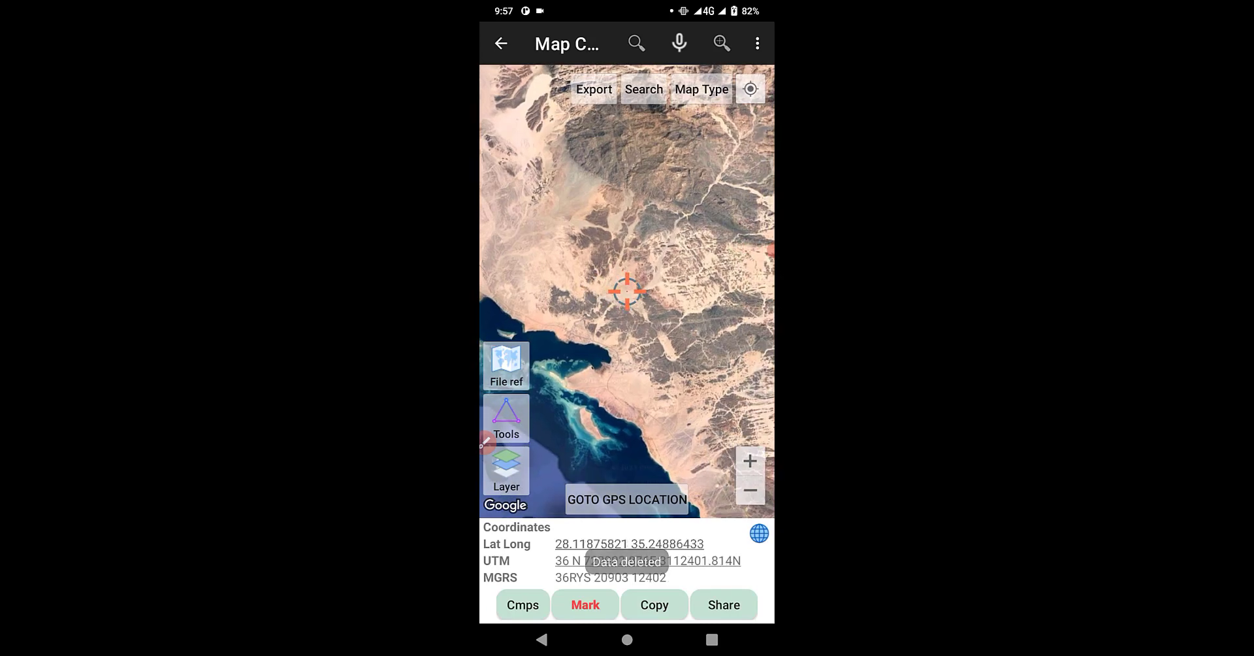
scroll(620, 333, up, 5)
drag(685, 327, 535, 274)
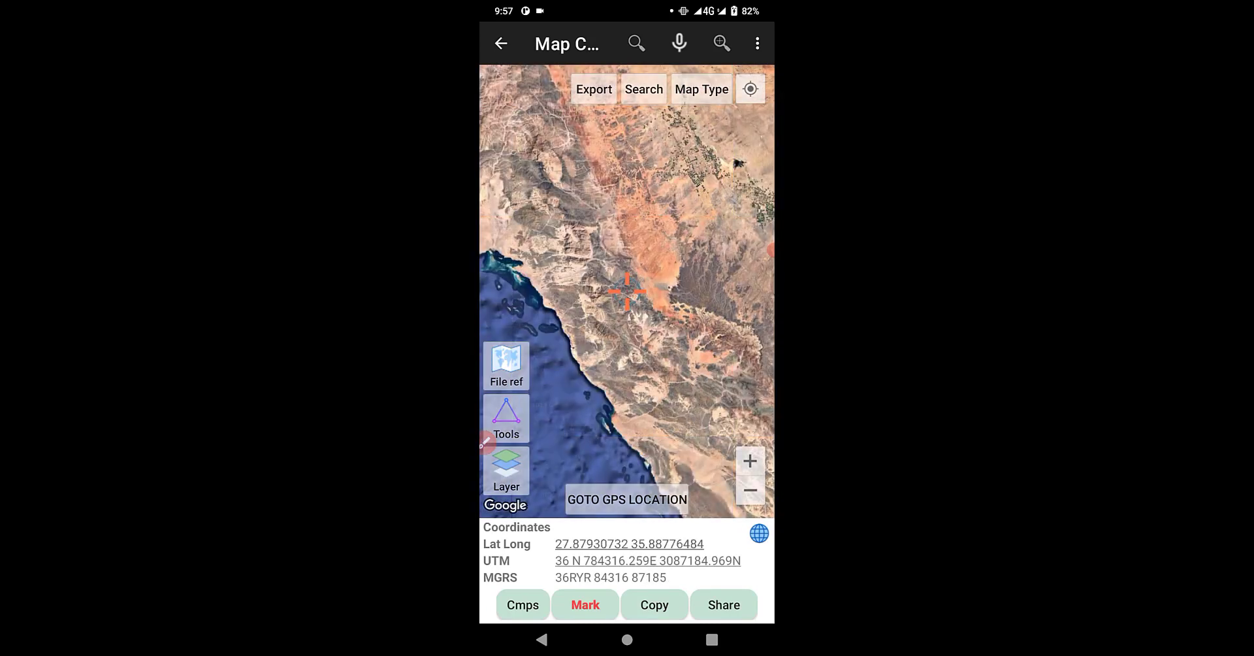
drag(686, 340, 588, 274)
scroll(613, 281, down, 6)
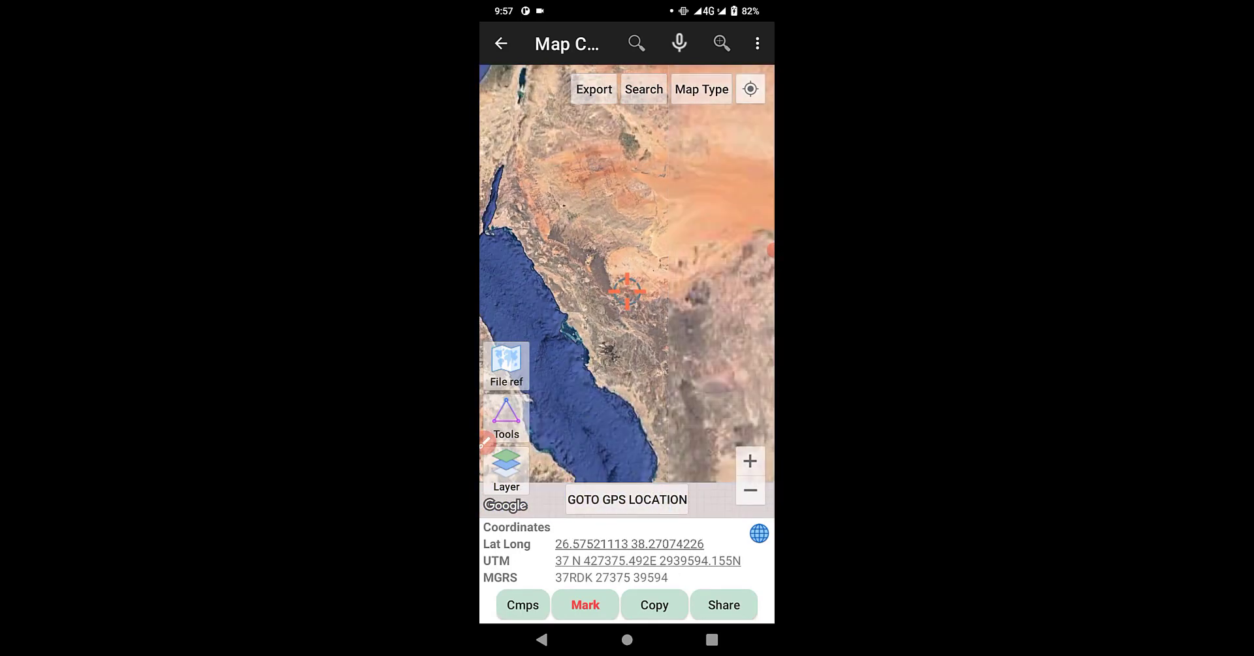
scroll(627, 292, down, 4)
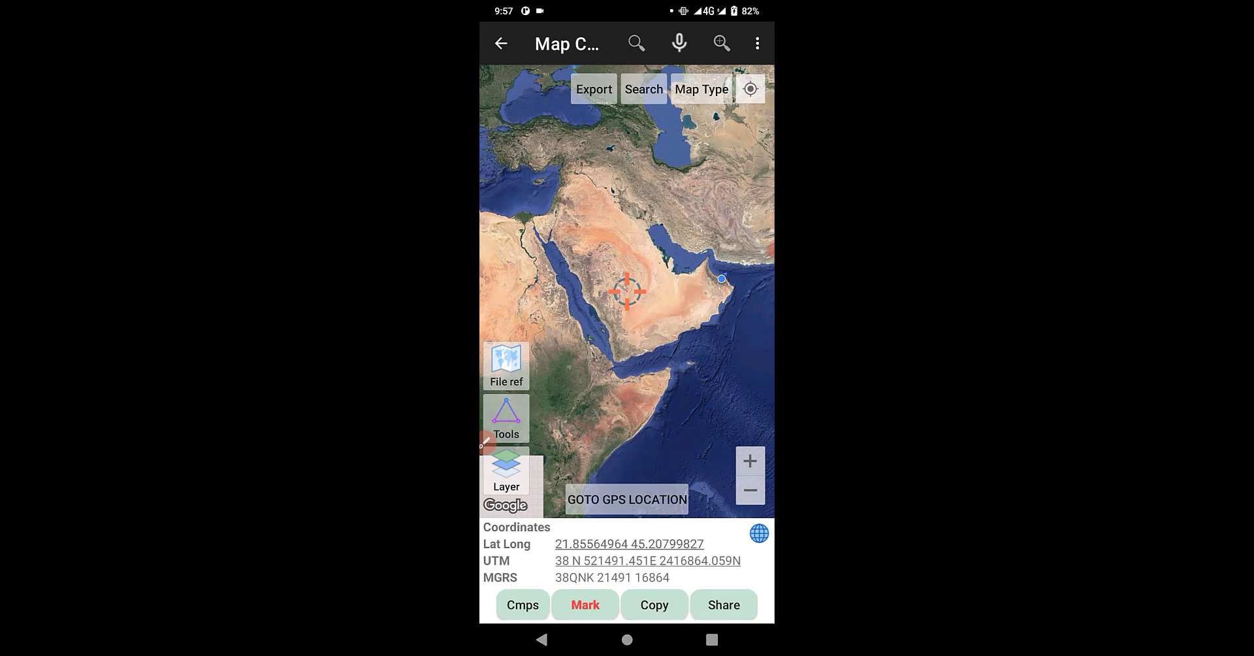
Step: Import 2 Import Utm Format.csv from folder 01 as a CSV file with the default comma separator
click(757, 43)
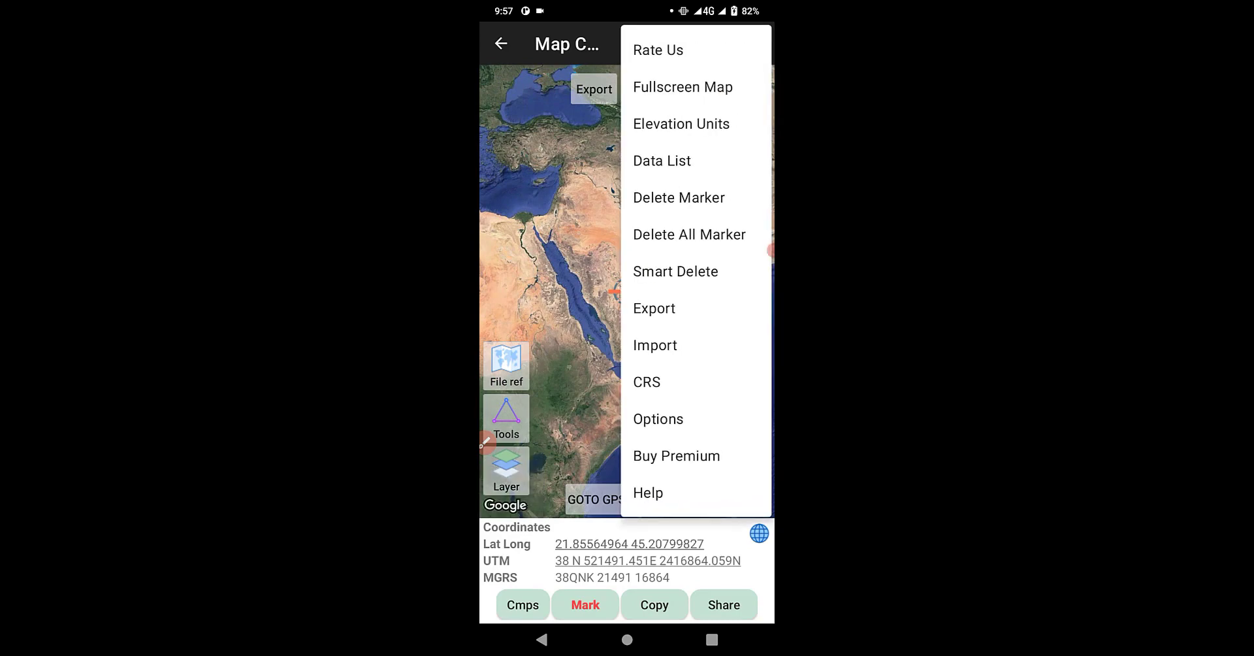
click(655, 345)
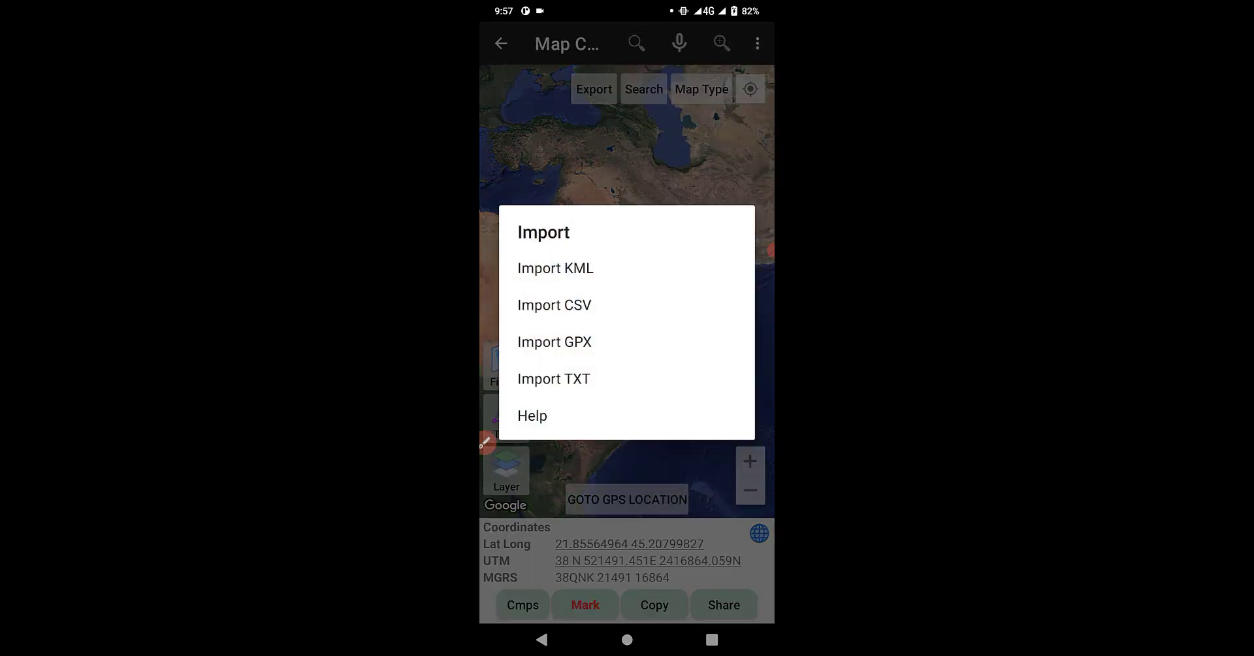
click(554, 305)
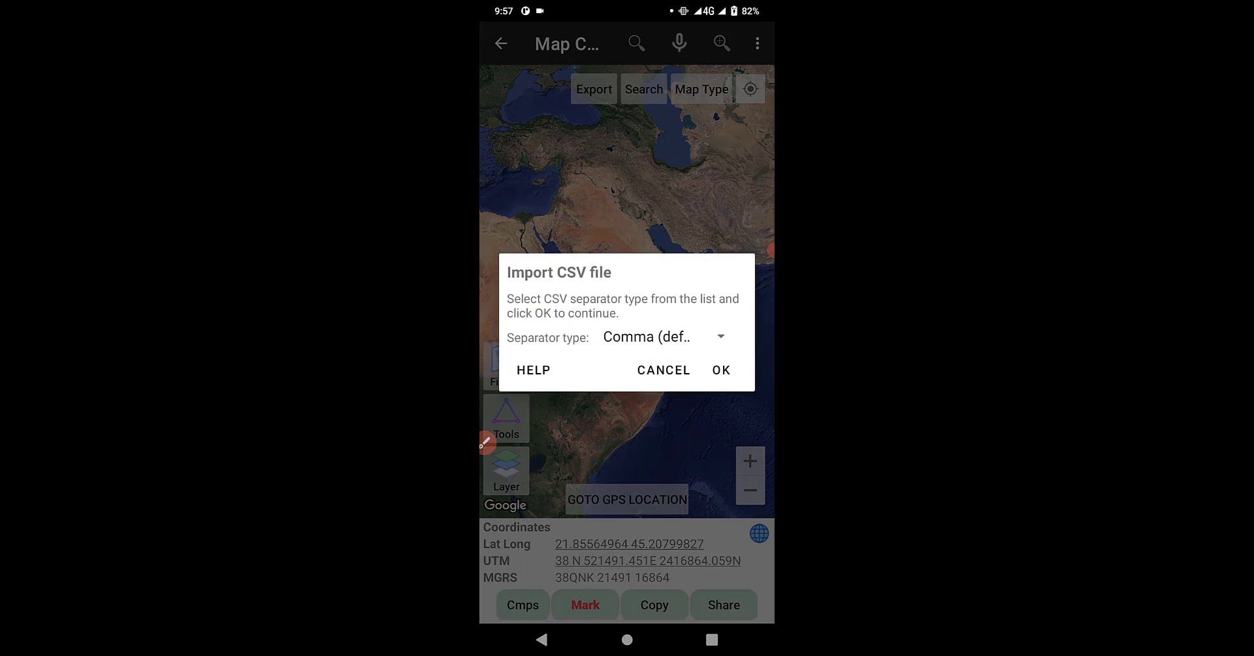
click(720, 370)
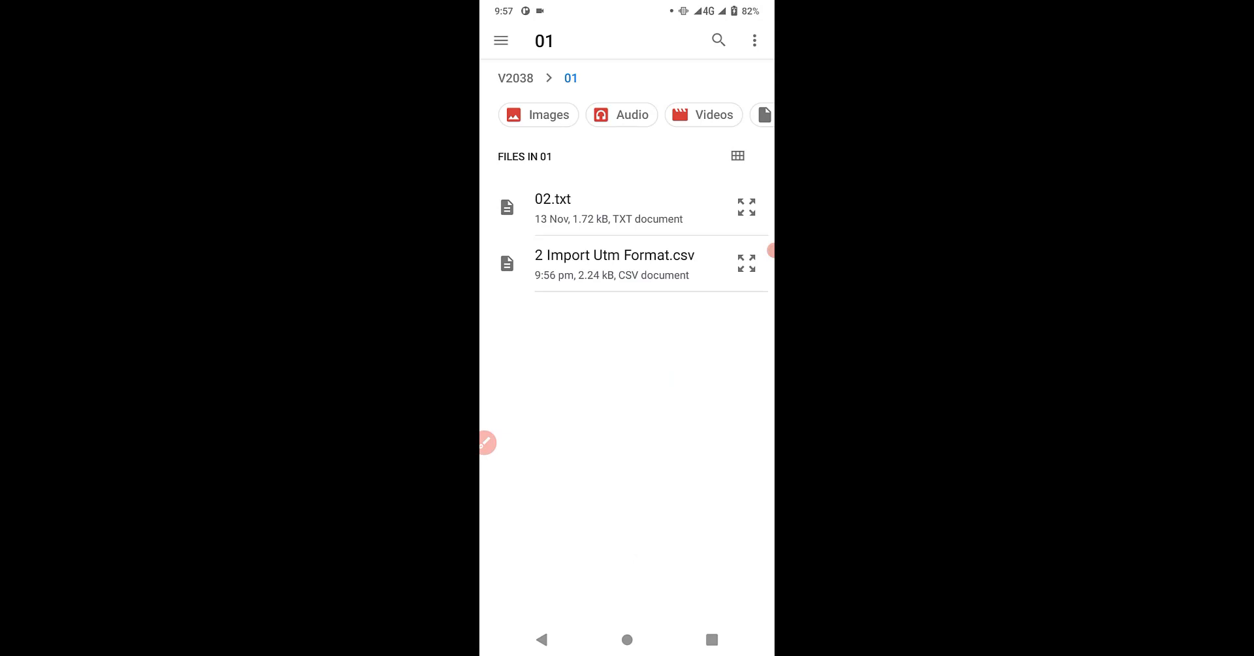
click(614, 263)
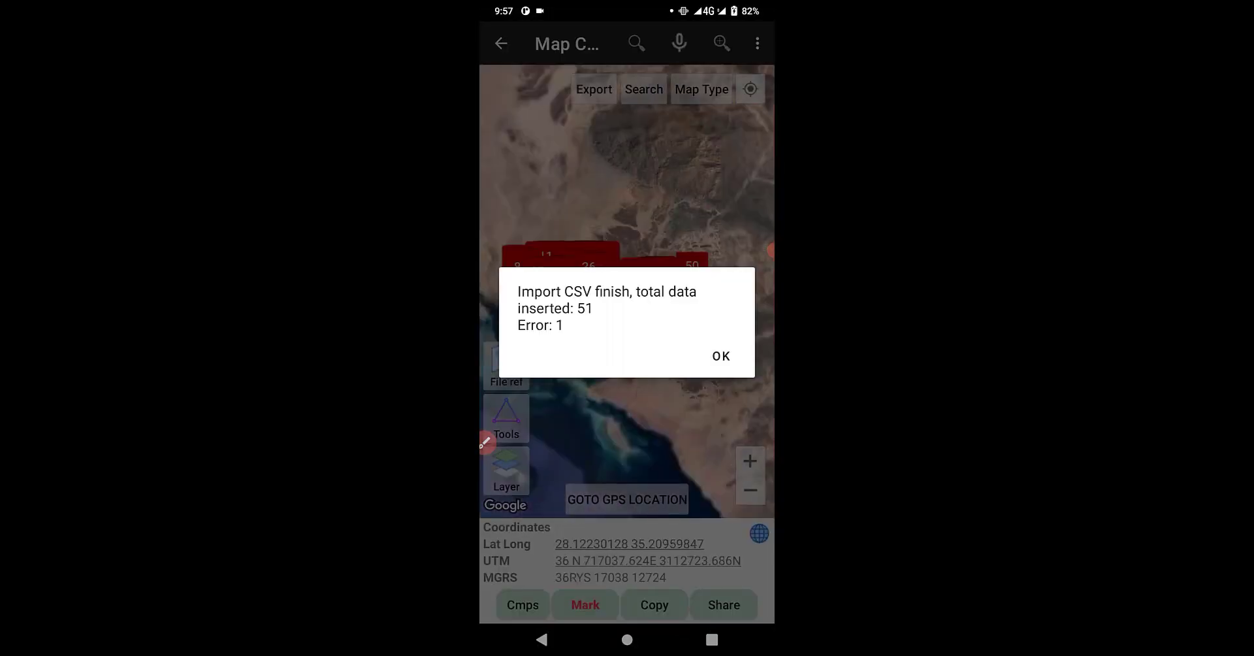
click(721, 356)
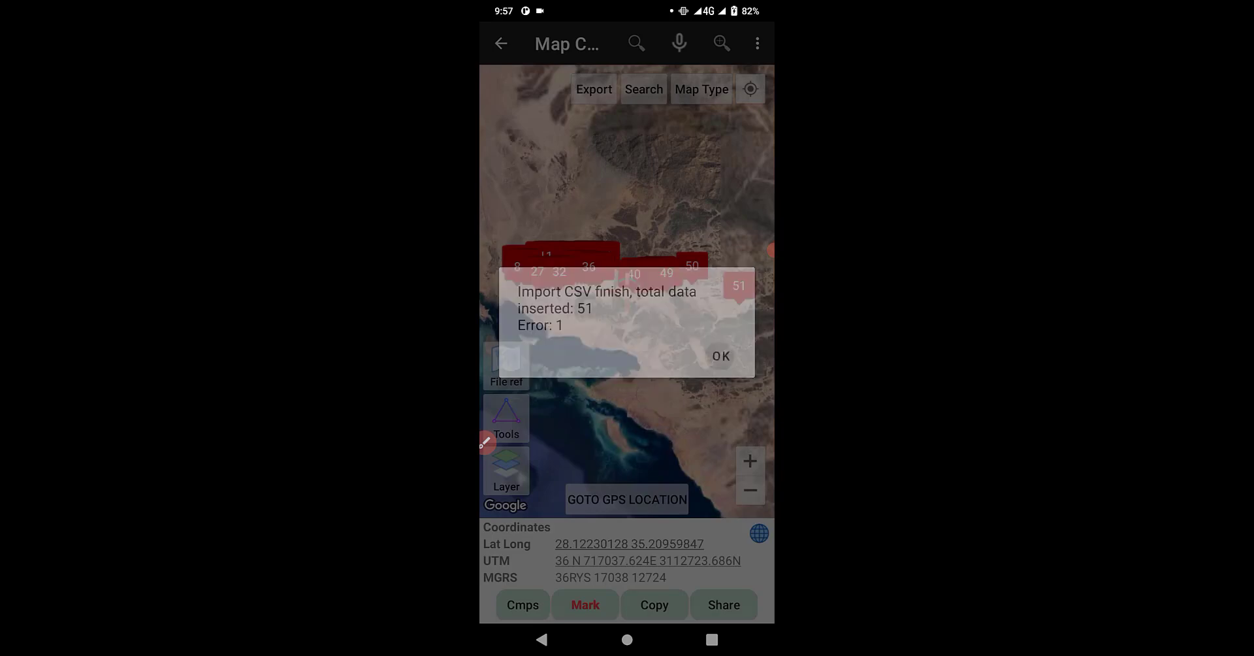
Step: Examine the imported point markers on the map up close, around points 1 to 8 and 27 to 32
scroll(627, 291, up, 3)
scroll(627, 291, up, 3)
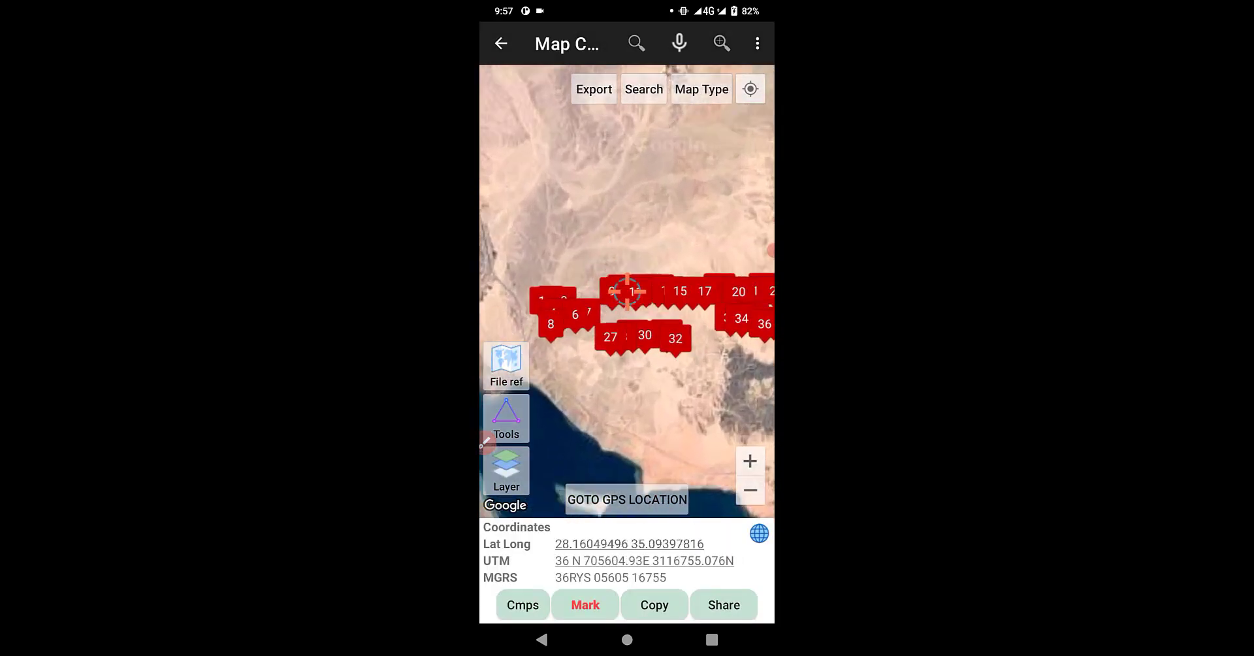
scroll(626, 291, up, 1)
scroll(627, 291, up, 3)
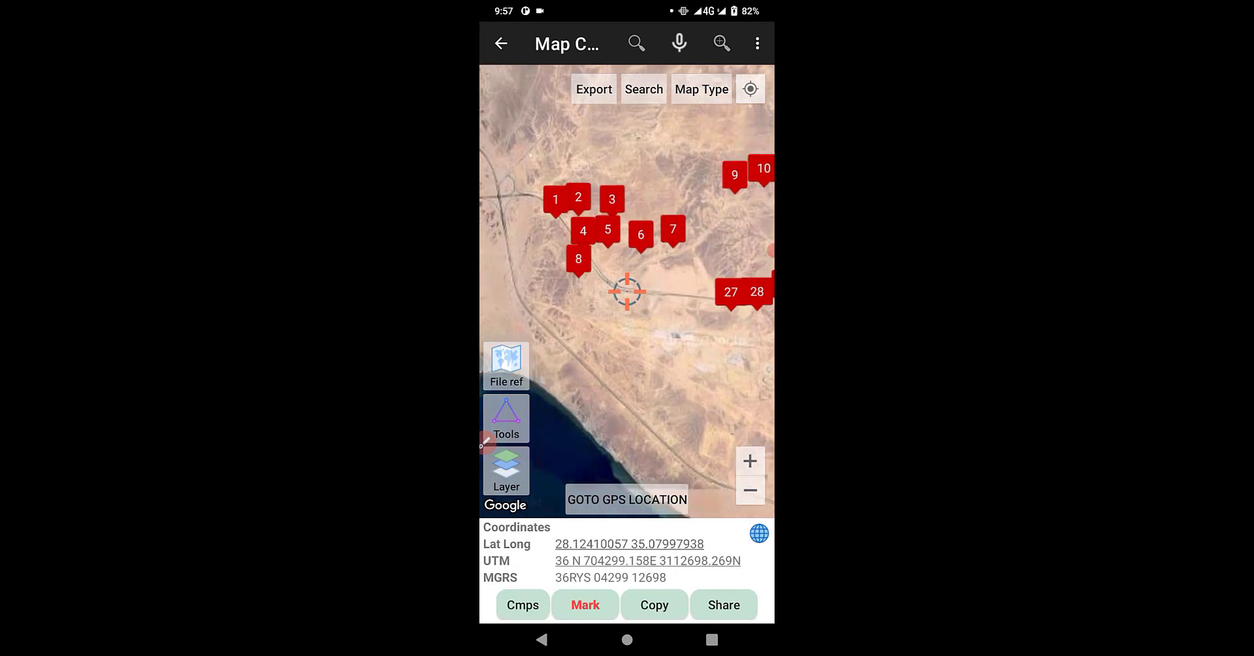
scroll(627, 291, up, 3)
scroll(627, 291, down, 5)
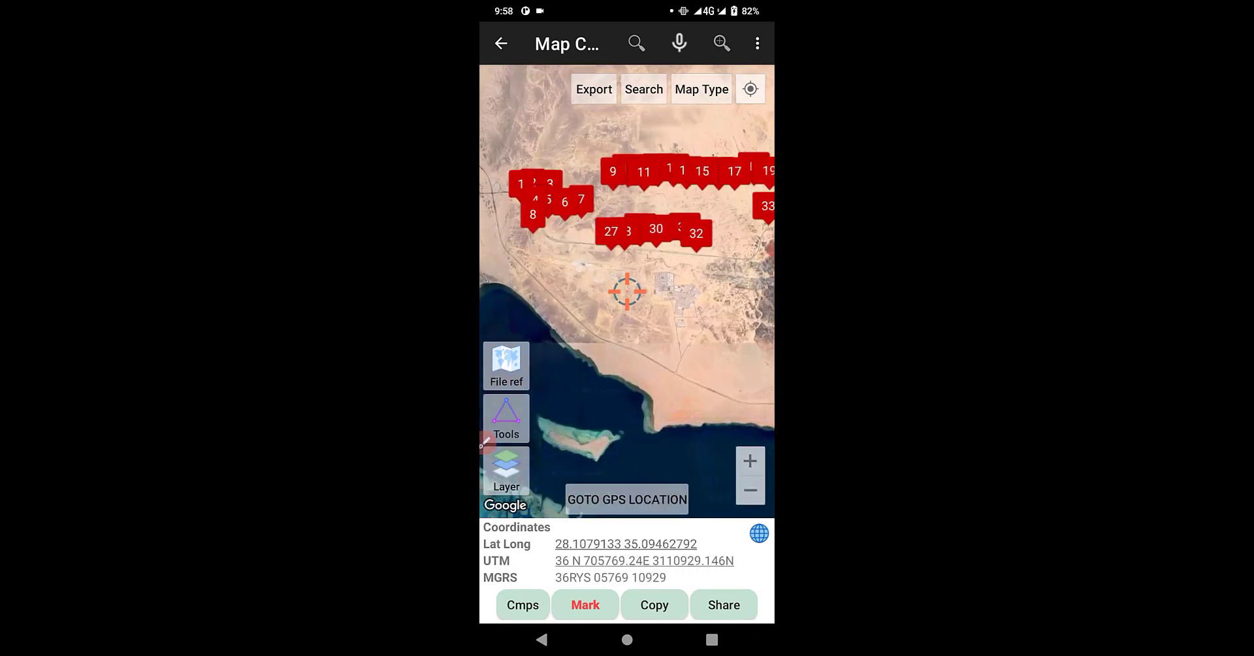
Step: Look over the imported markers at a wider scale and around points 1 to 12
scroll(627, 291, down, 2)
drag(627, 291, 666, 299)
scroll(627, 291, up, 3)
scroll(627, 291, down, 2)
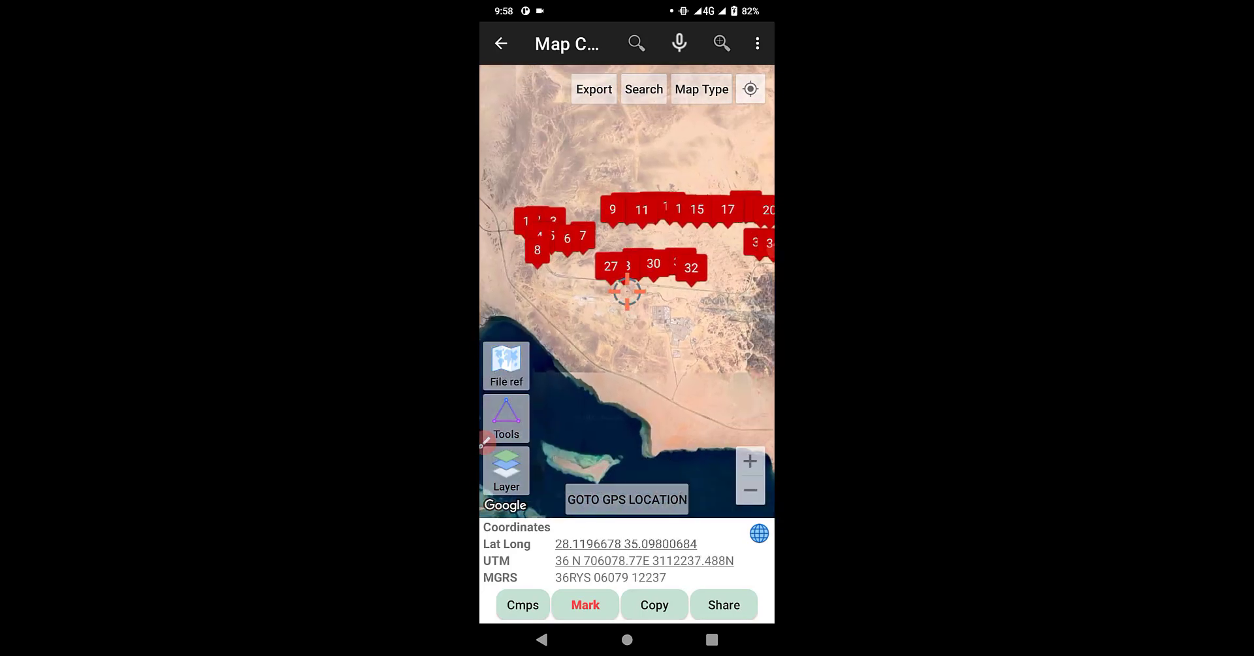
scroll(627, 291, up, 2)
drag(627, 291, 690, 277)
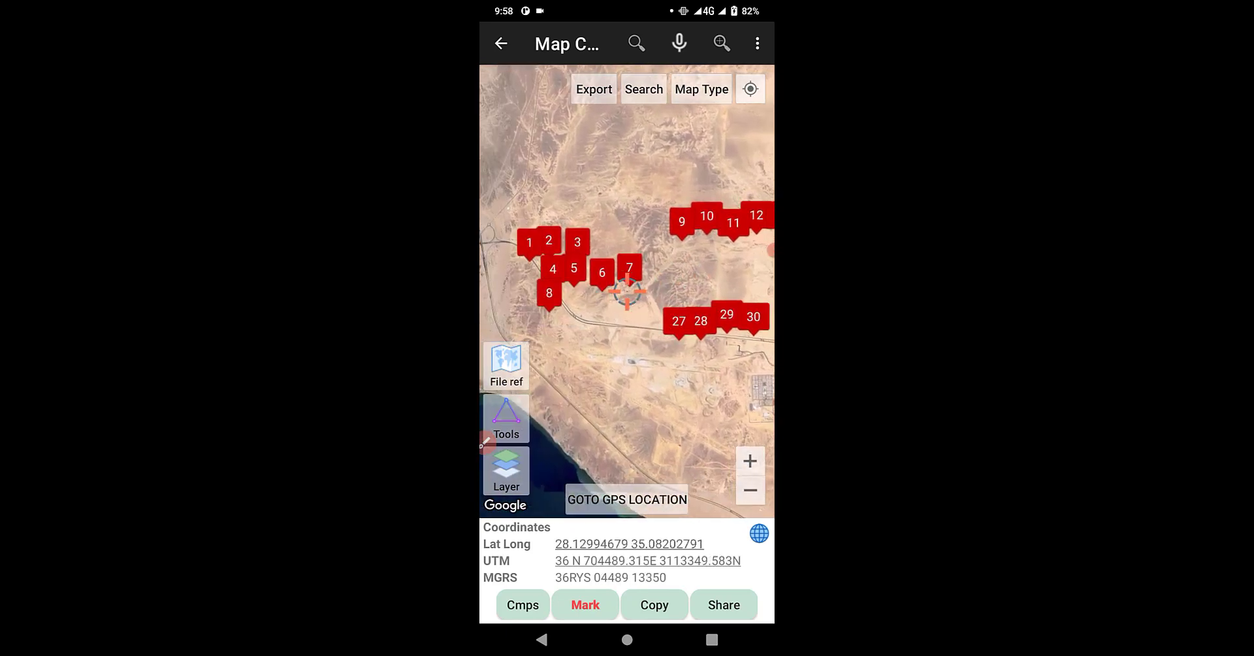
Step: Export the map markers to KML and save them as file.kml in folder 01 on the phone
click(756, 43)
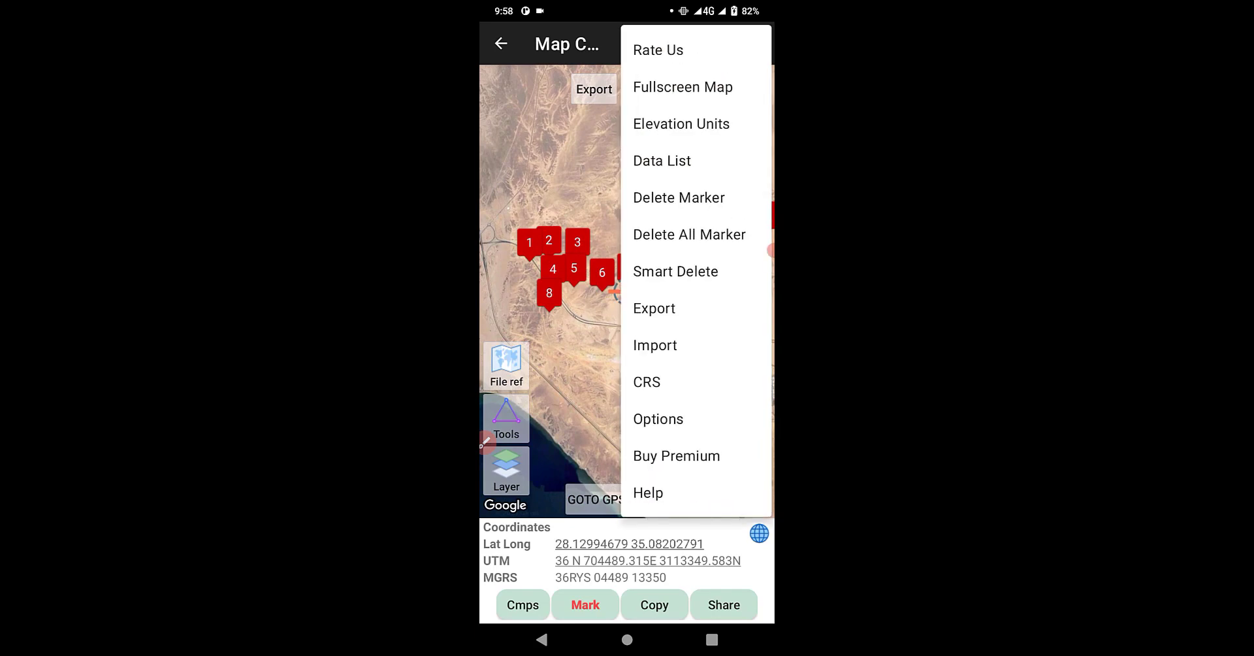
click(653, 309)
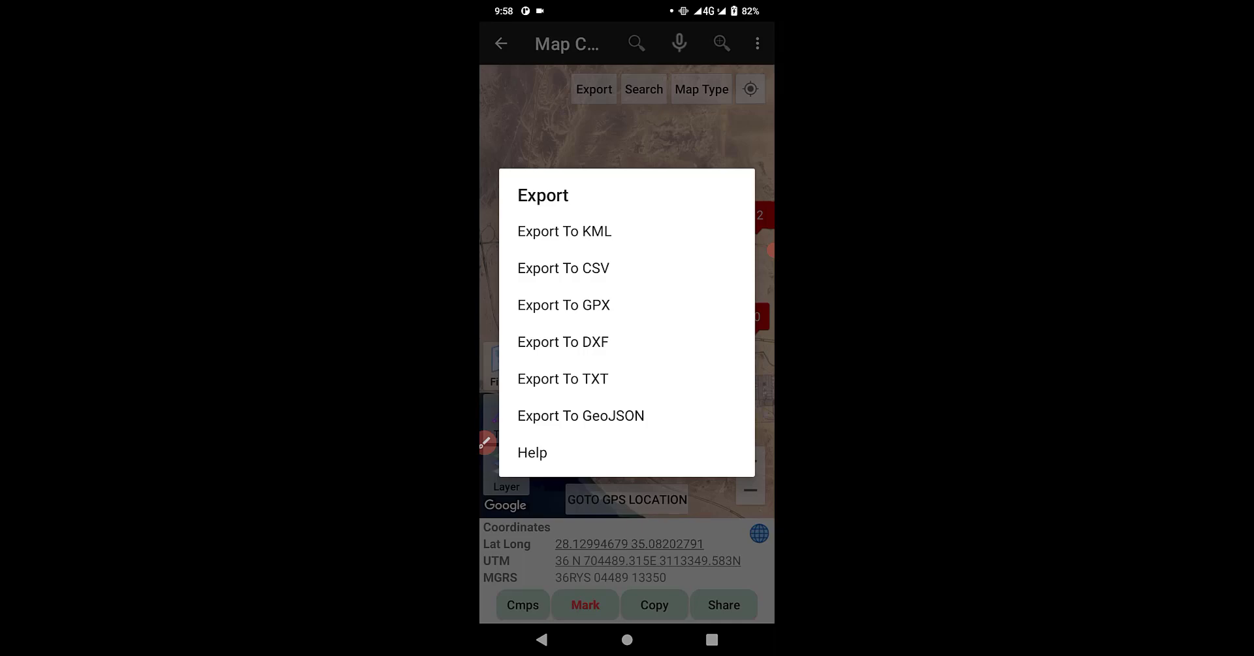
click(565, 231)
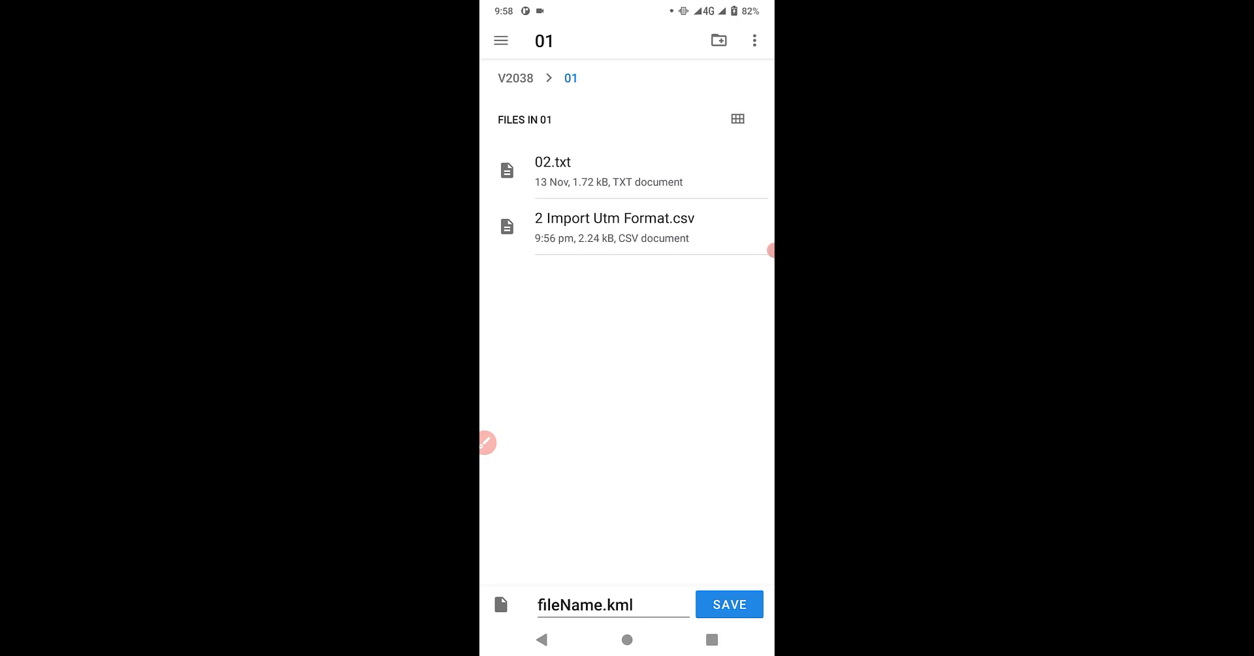
click(597, 605)
click(572, 604)
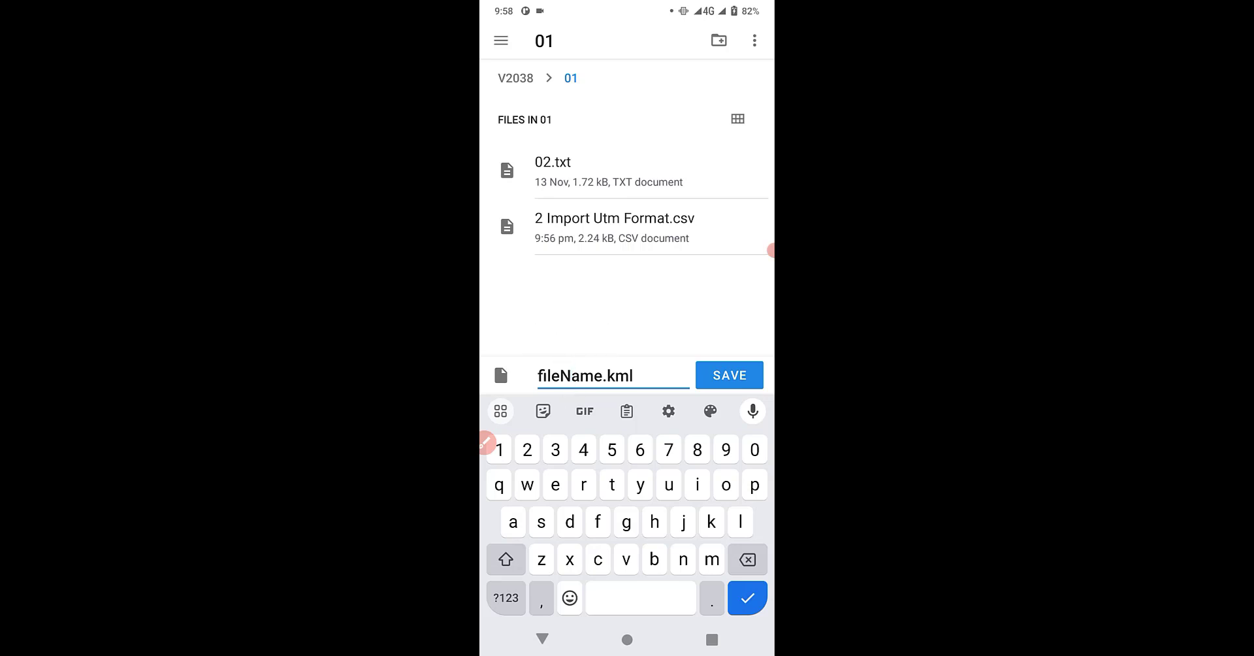
click(551, 375)
drag(552, 397, 601, 398)
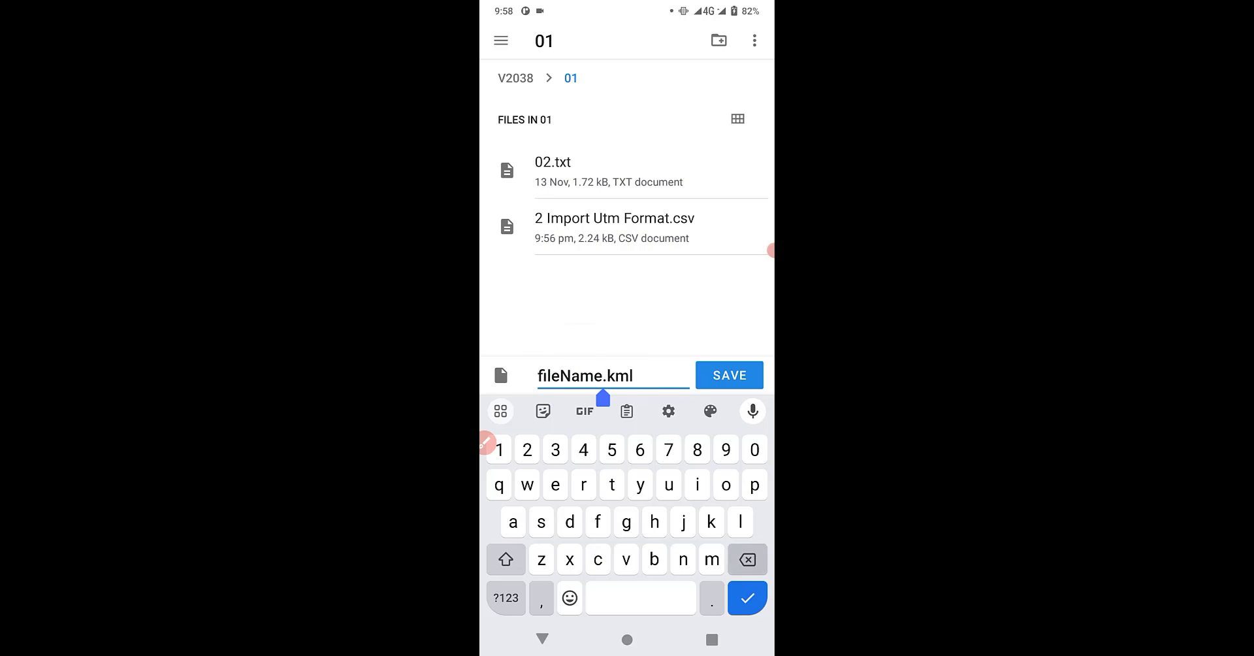
key(BackSpace)
key(BackSpace)
key(BackSpace)
key(BackSpace)
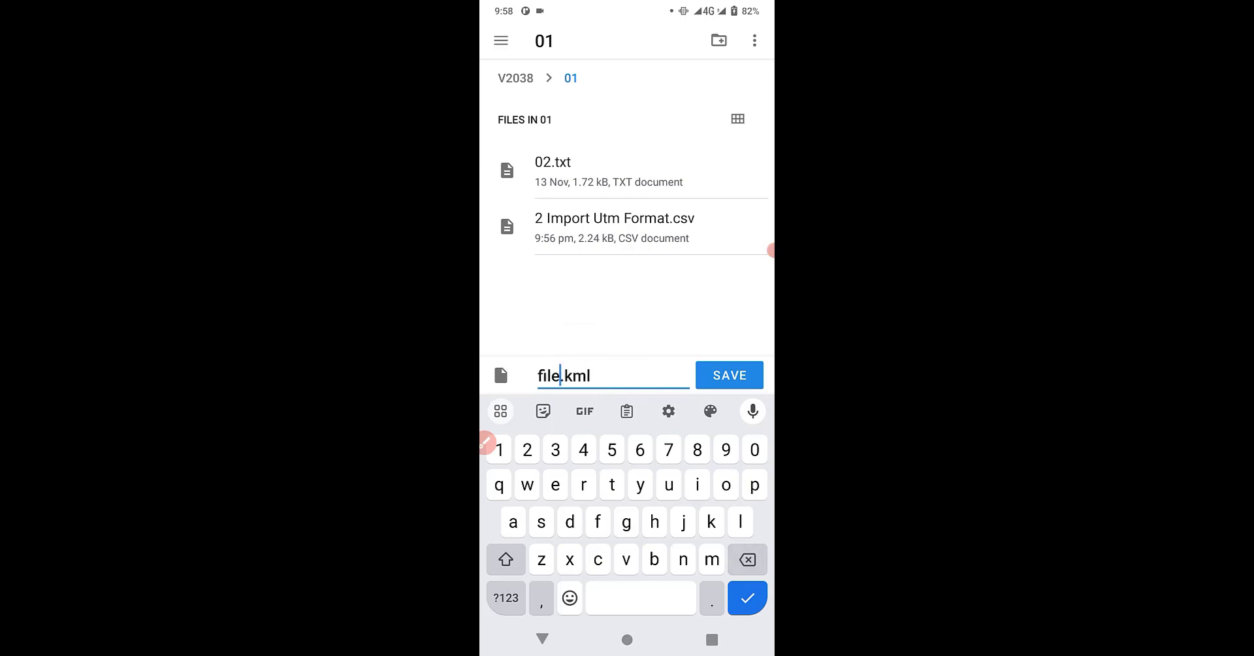
click(730, 375)
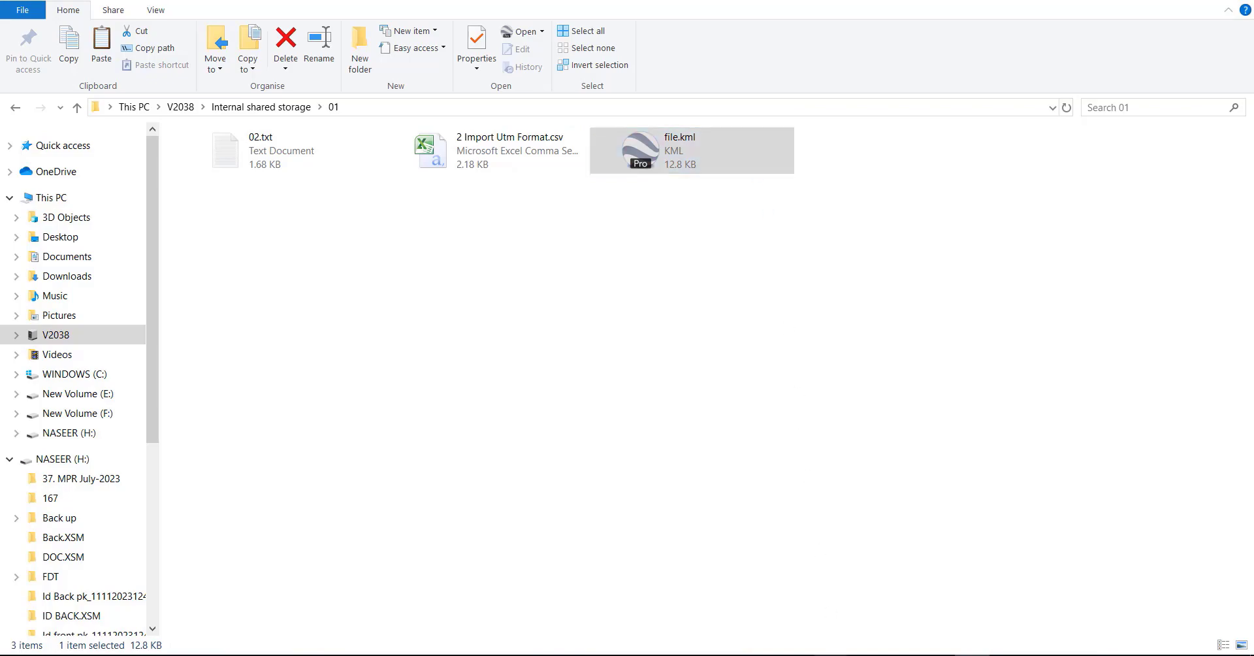
click(866, 655)
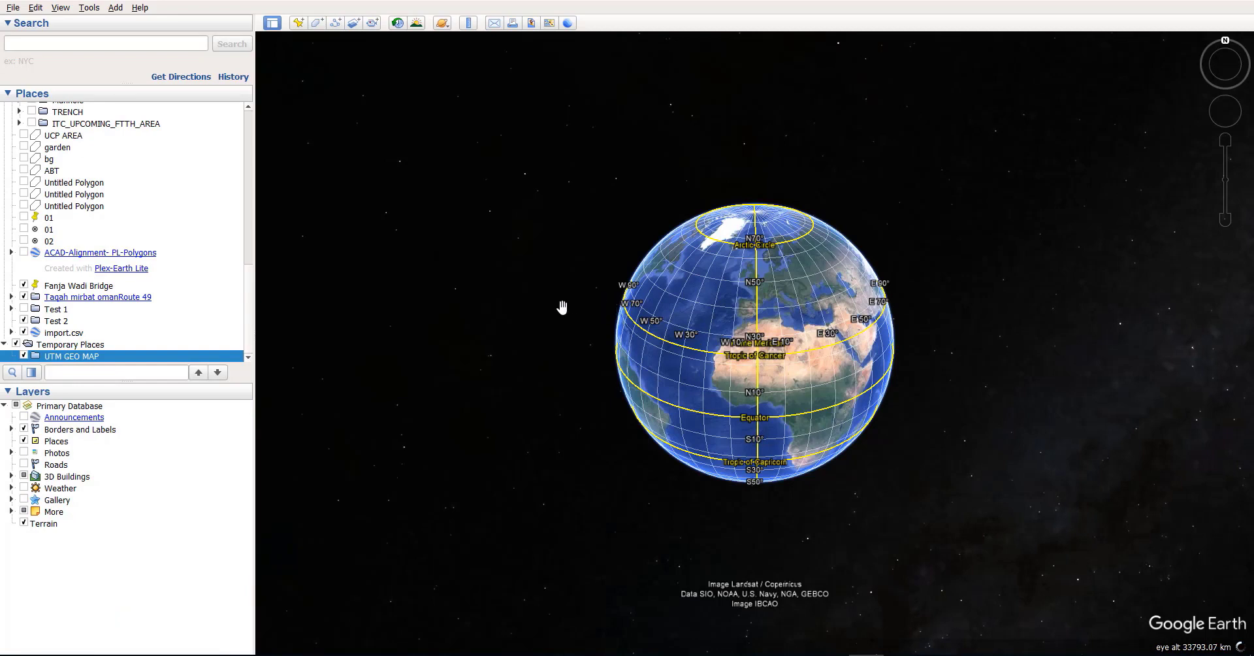
click(76, 348)
right_click(76, 352)
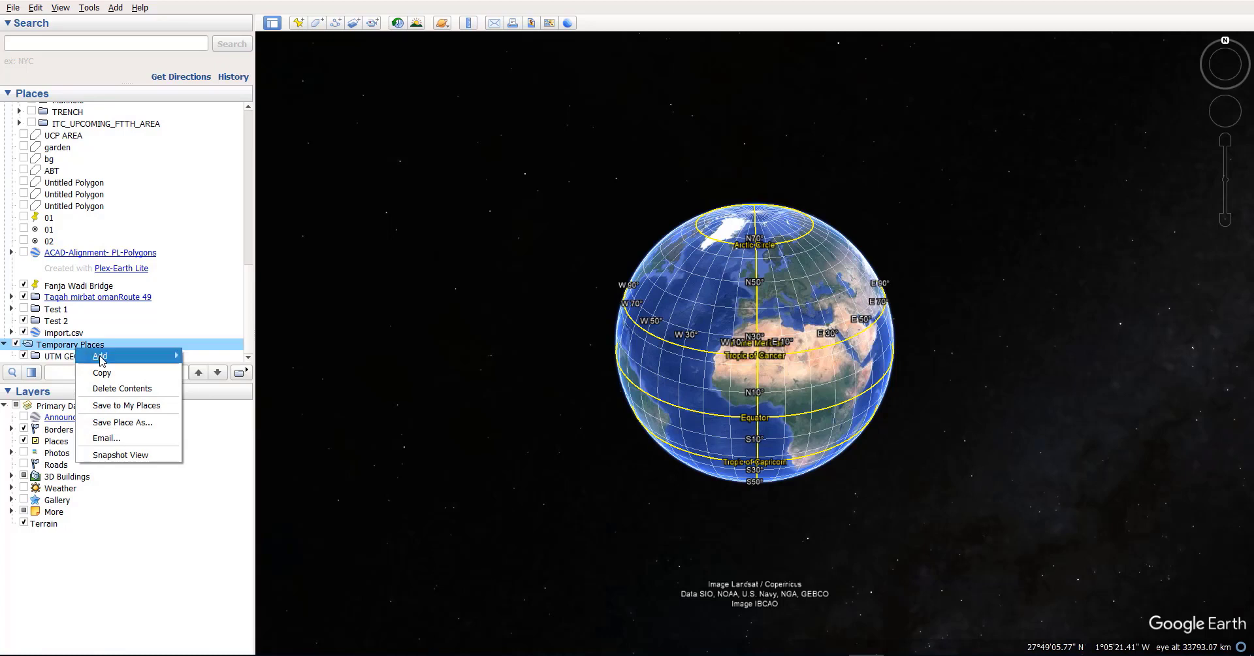
mouse_move(150, 355)
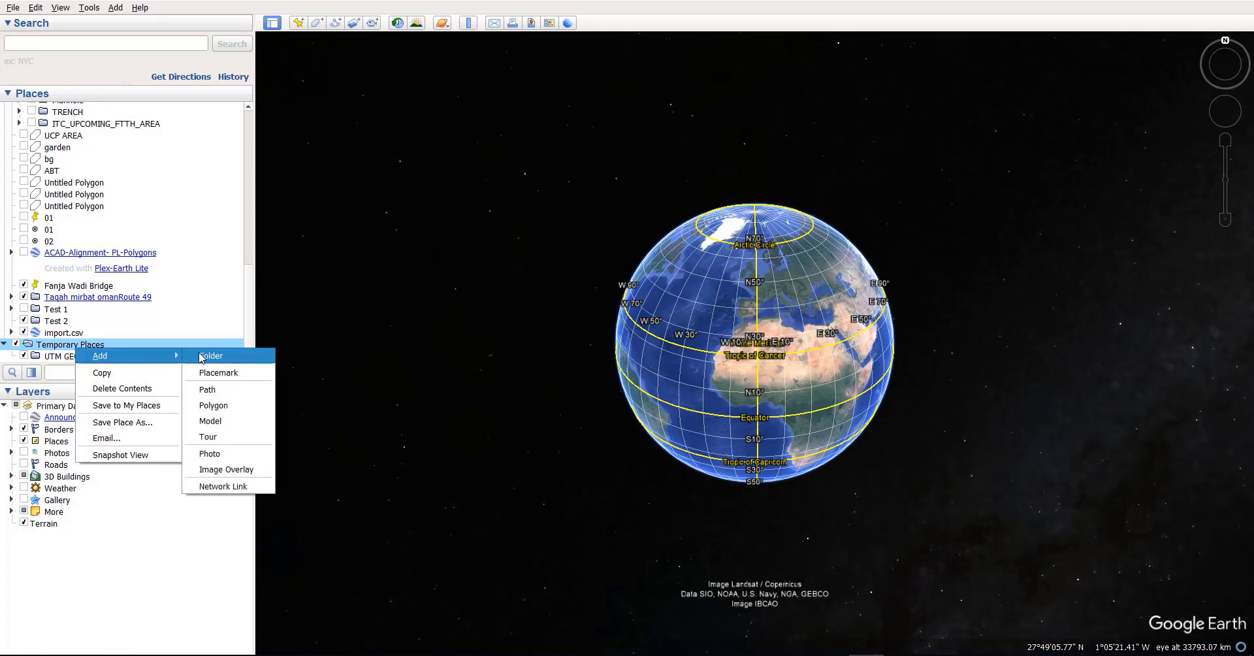
click(201, 357)
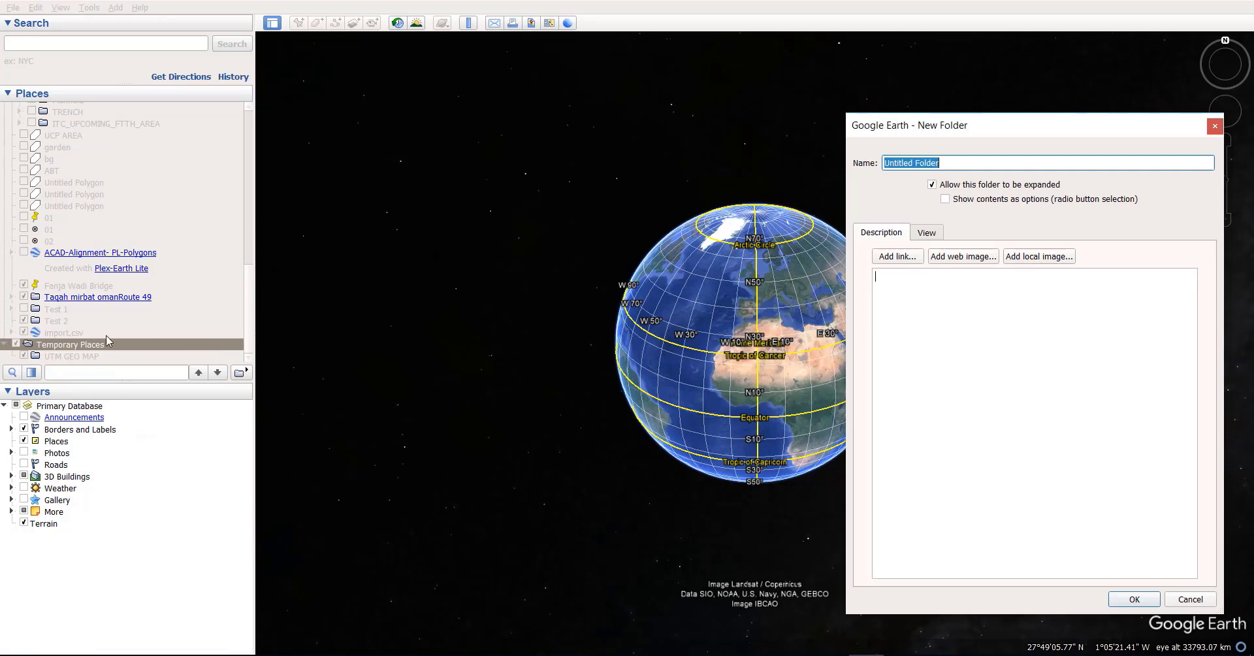
click(1215, 126)
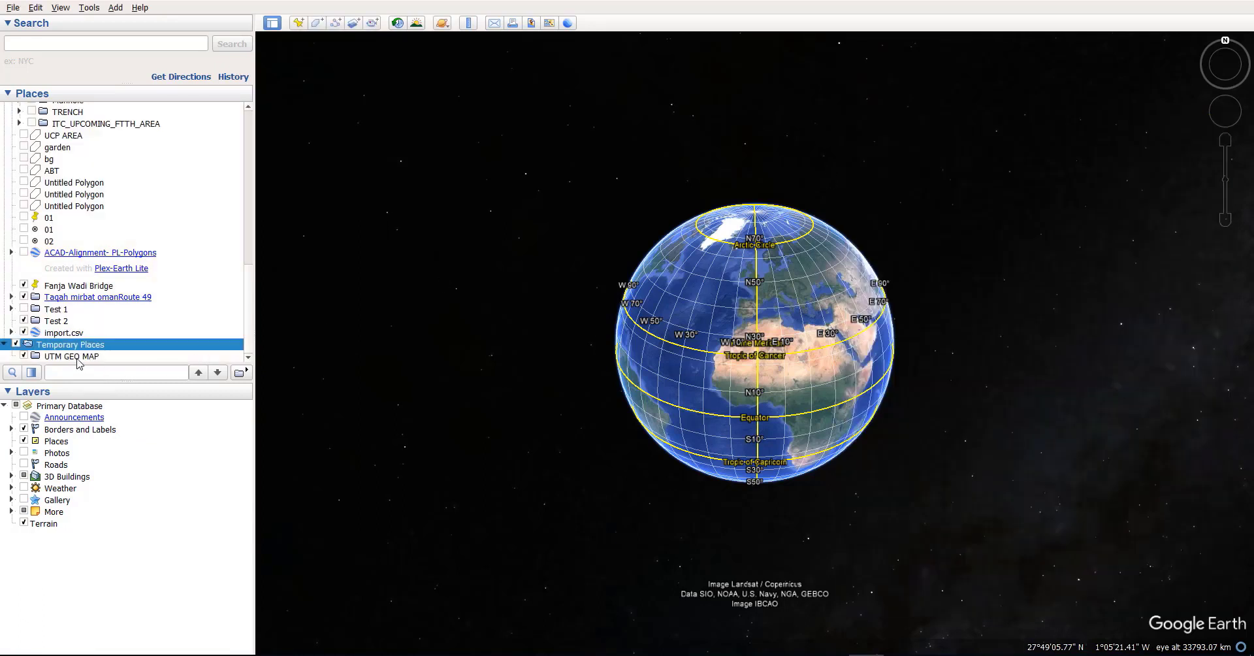
Step: Open file.kml from the phone's folder 01 in Google Earth, with the UTM GEO MAP folder selected
click(77, 357)
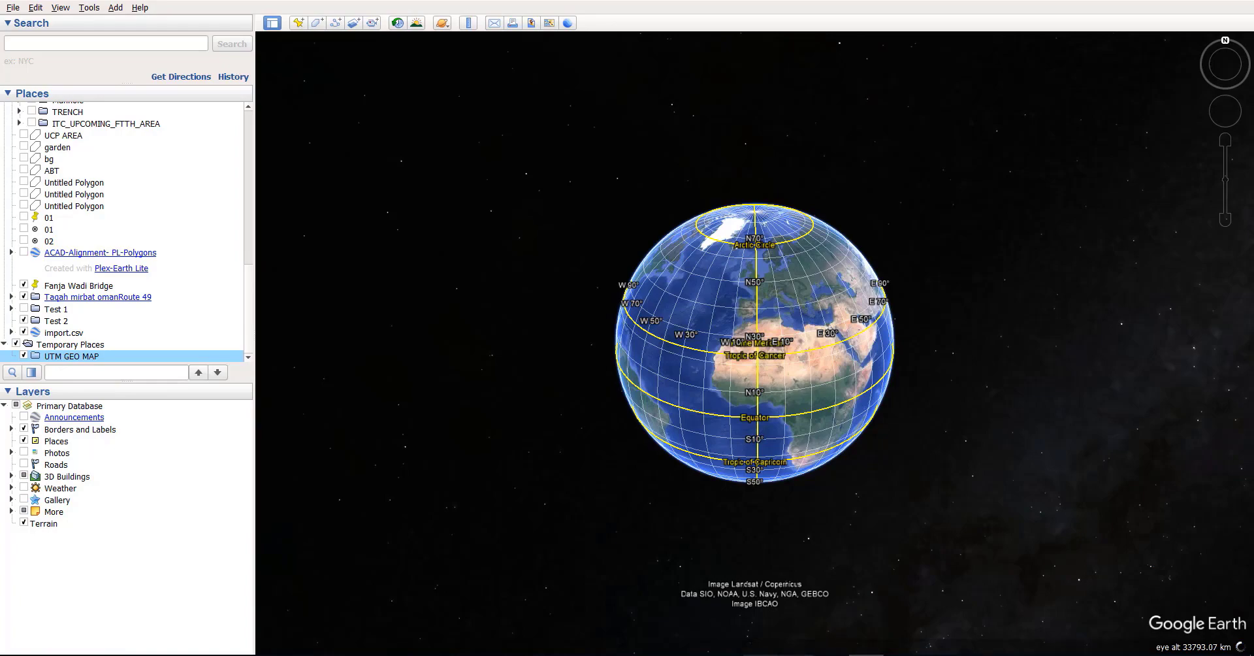
mouse_move(510, 654)
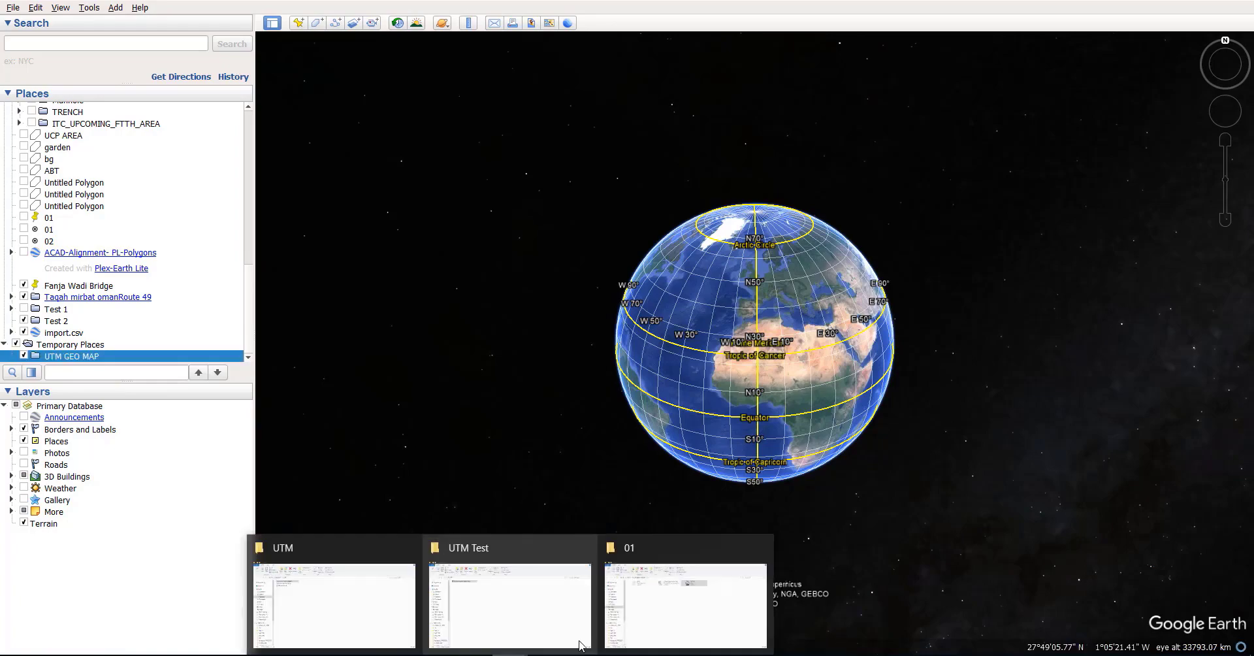
click(655, 607)
double_click(693, 150)
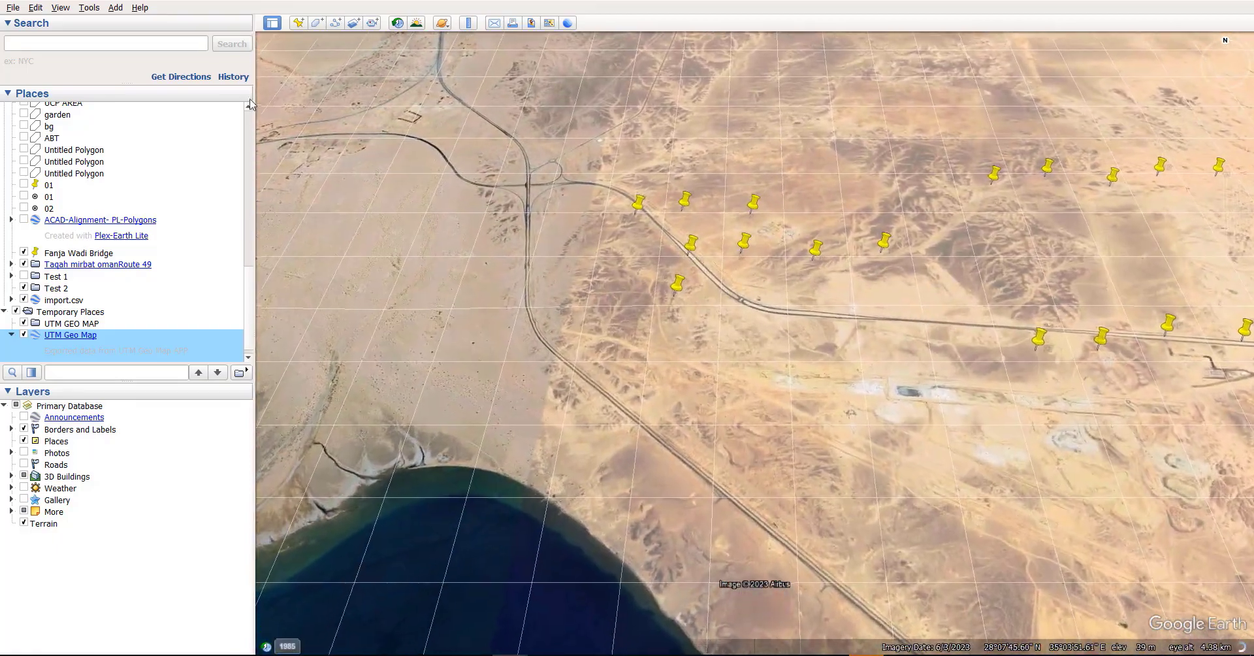
Step: Reset both the tilt and the compass of the map view
click(60, 7)
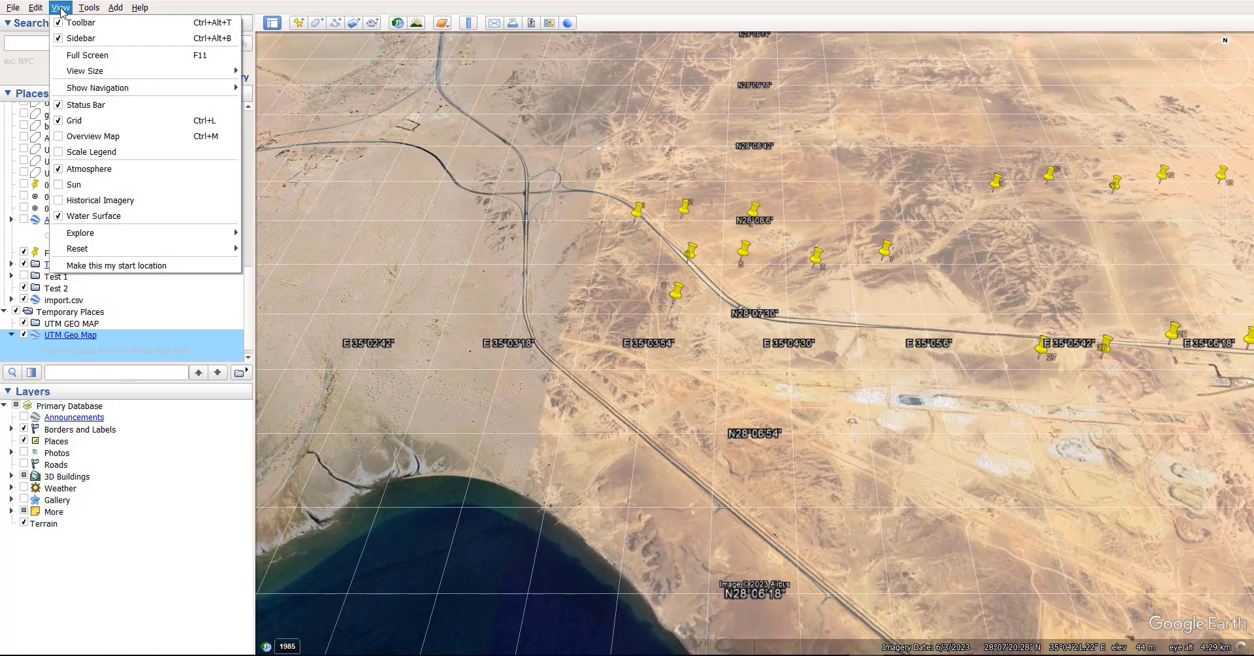
mouse_move(137, 250)
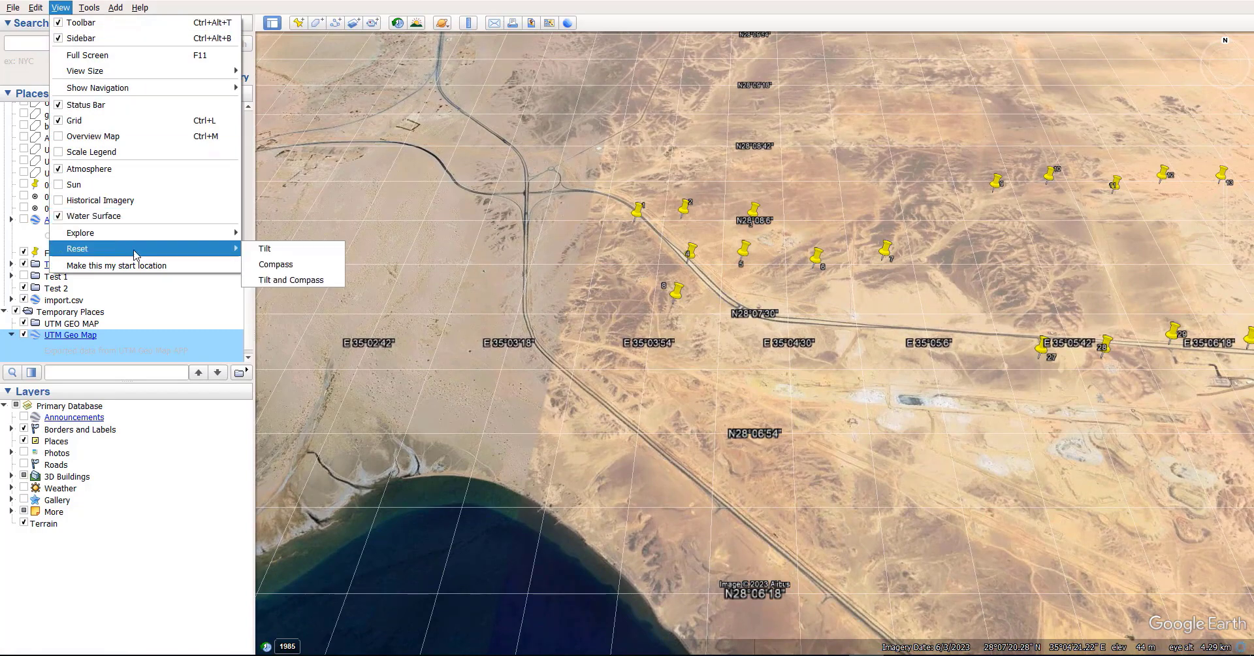
click(307, 279)
Step: Examine the distribution of the exported placemarks along the highway, both up close and across the whole area
scroll(457, 288, down, 3)
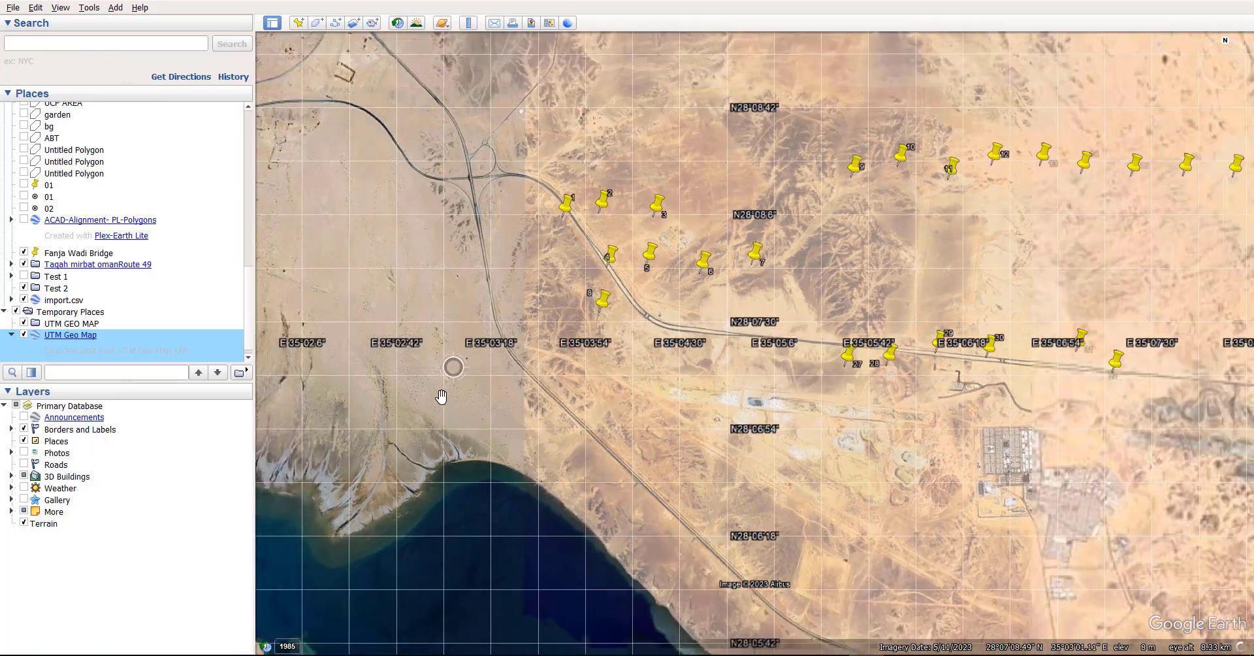
scroll(626, 305, up, 3)
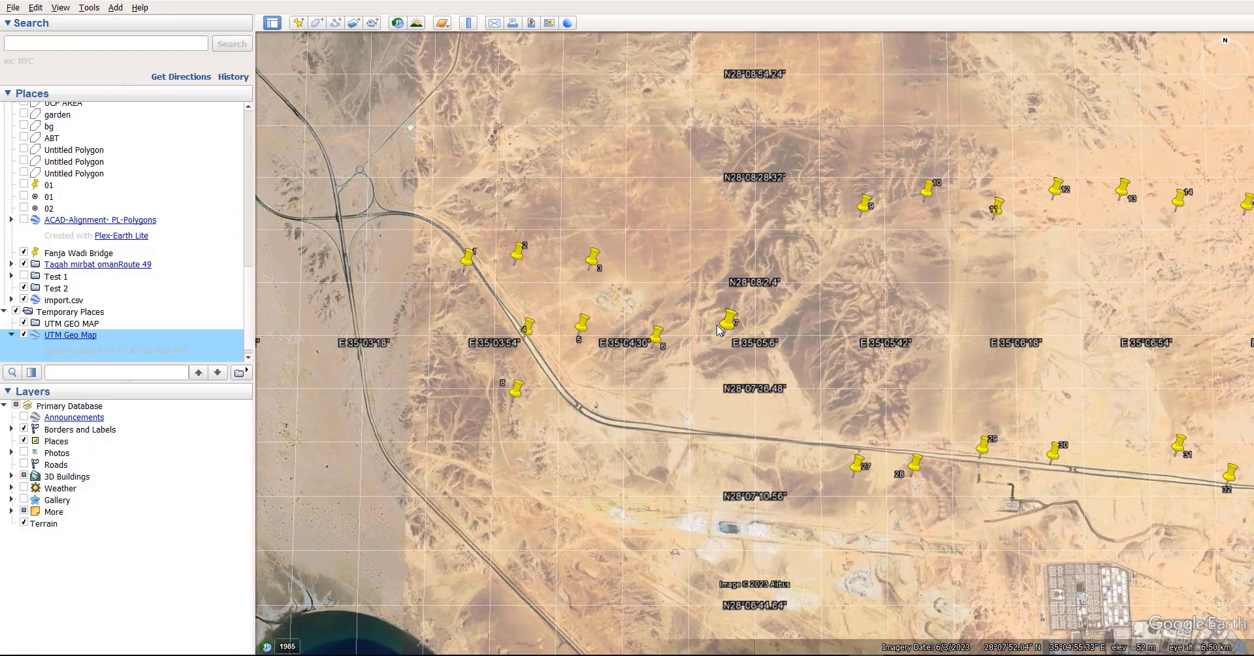
scroll(620, 387, down, 3)
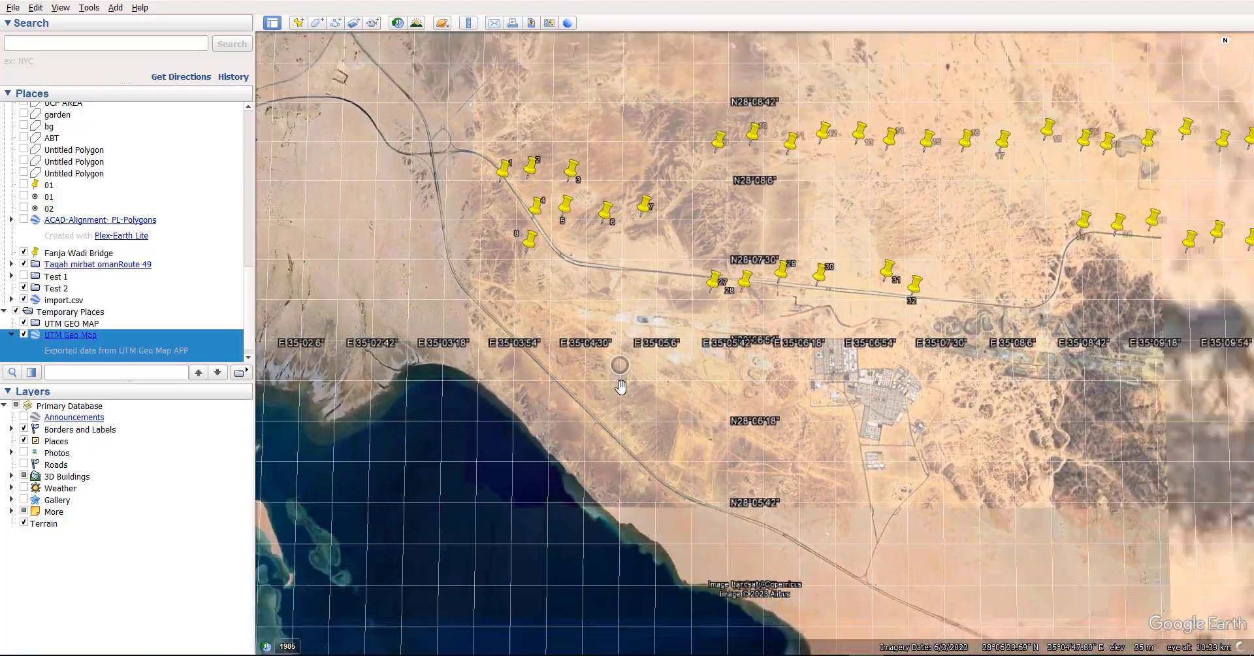
scroll(620, 387, down, 3)
drag(761, 443, 680, 431)
scroll(679, 337, up, 2)
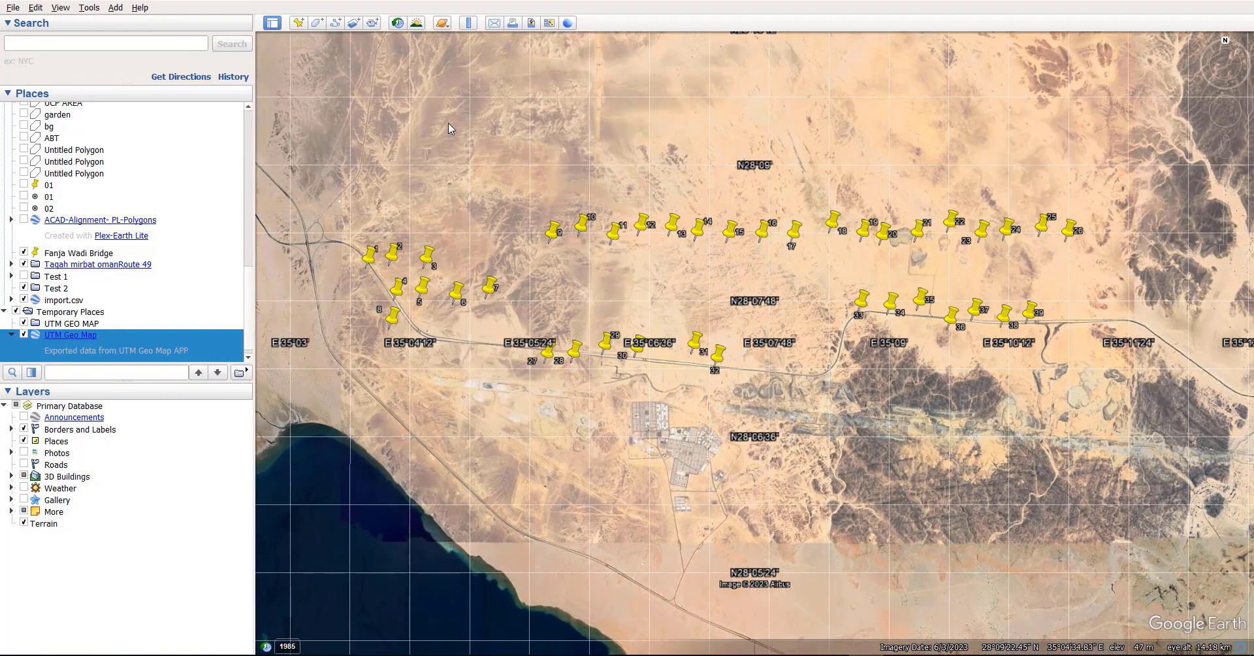
scroll(336, 268, up, 5)
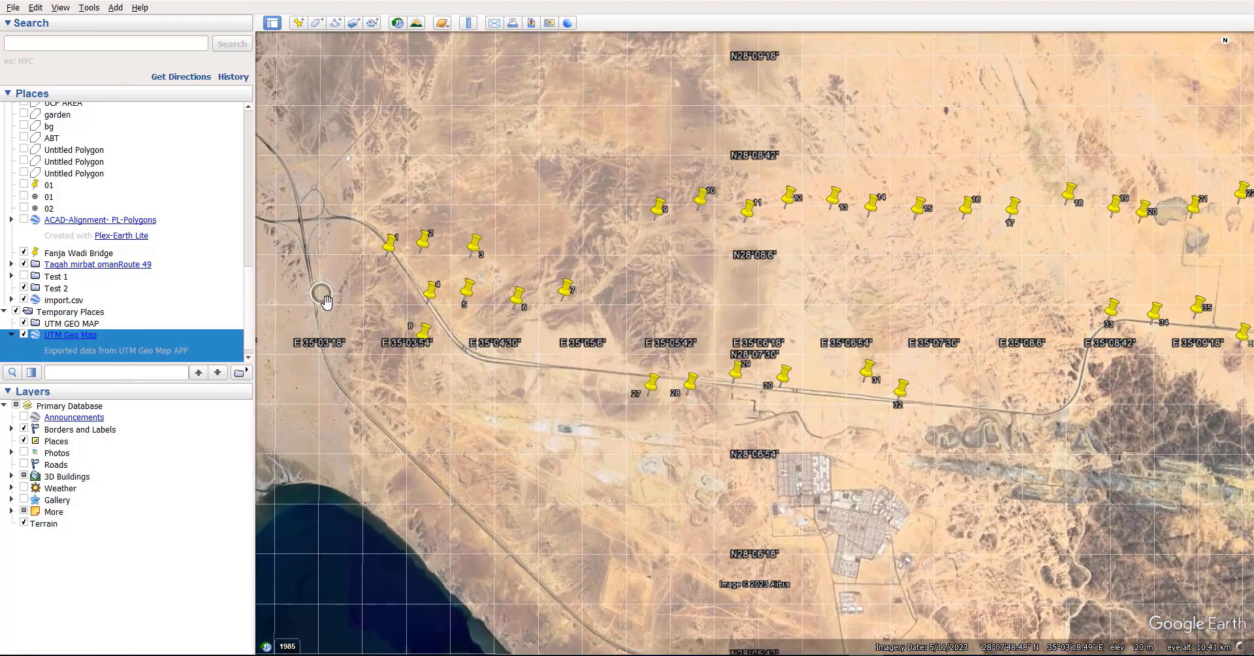
Step: Open the details of placemark 4 beside the highway
scroll(376, 274, up, 3)
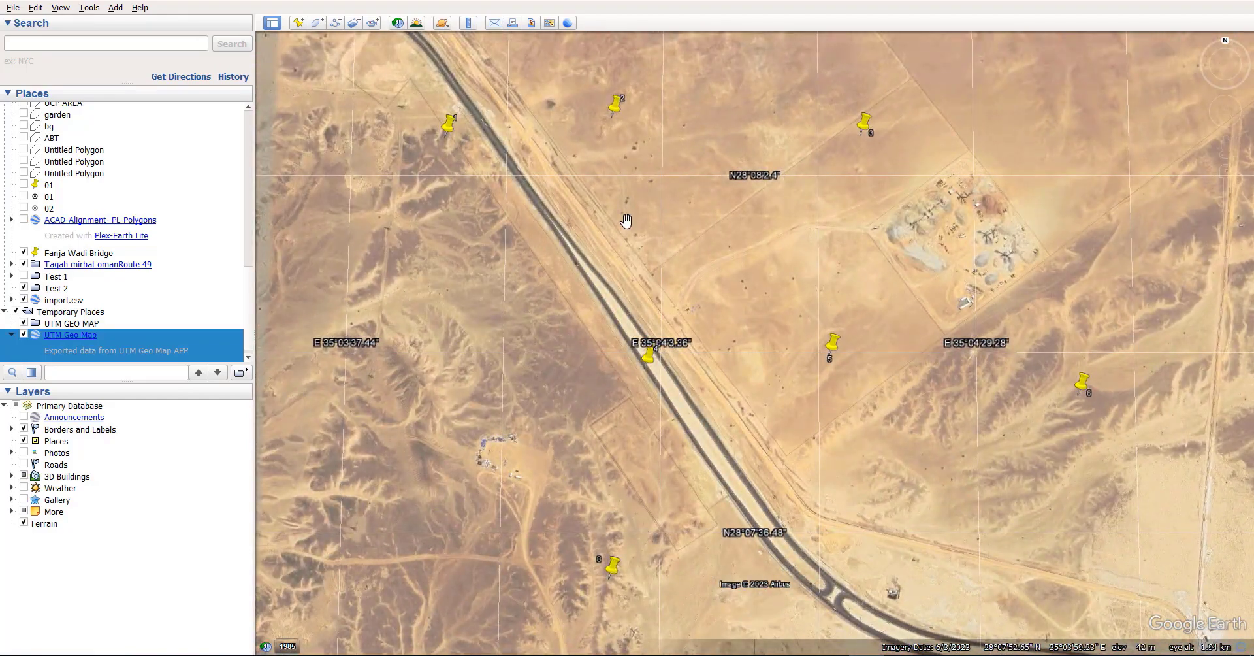
scroll(651, 339, up, 2)
scroll(631, 369, up, 1)
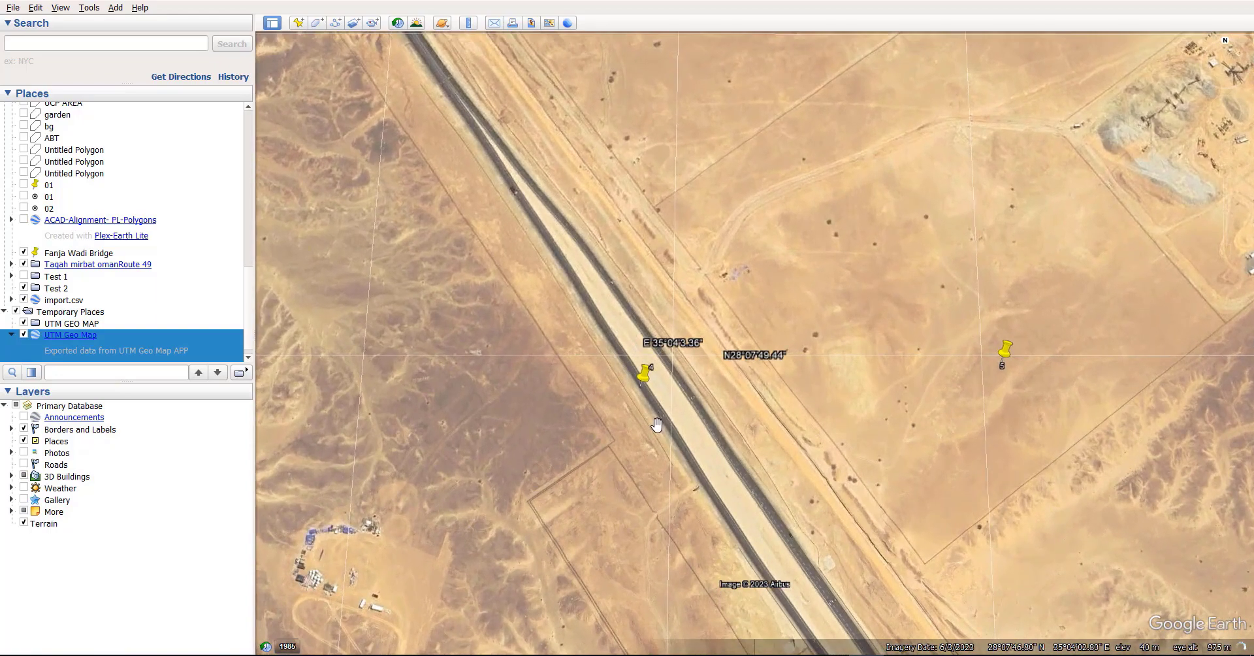
click(644, 377)
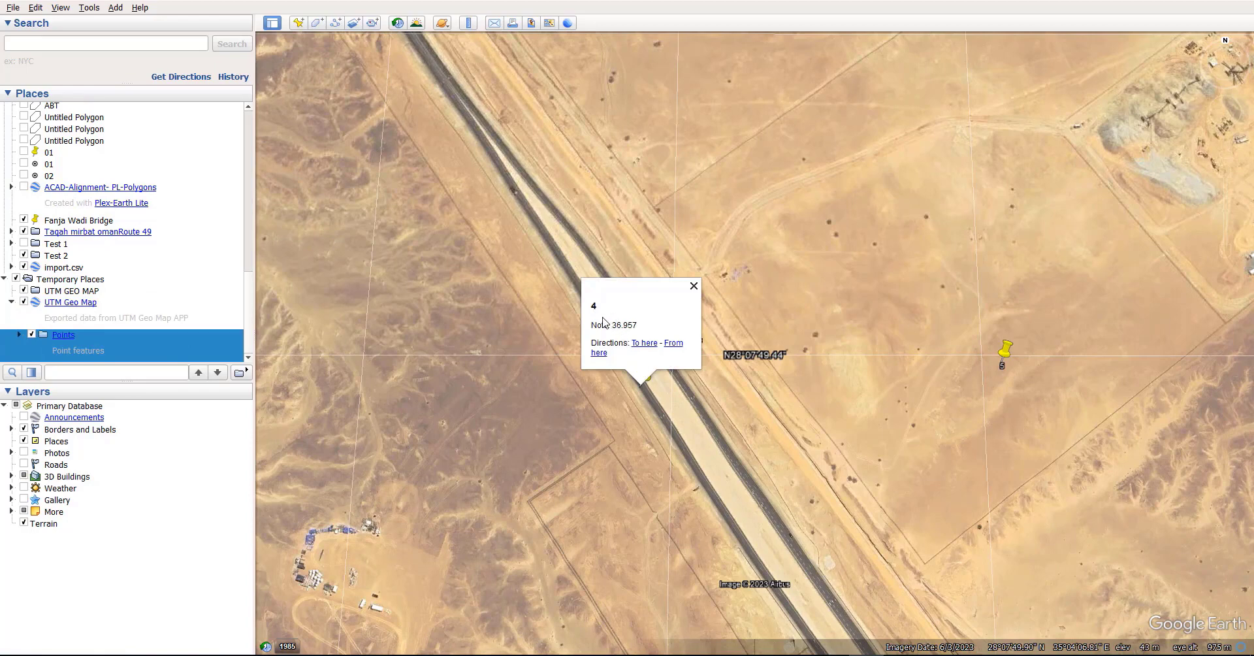
Step: Switch to 2 Import Utm Format.csv in Excel and select the row for ID 4 to check its elevation
mouse_move(1090, 650)
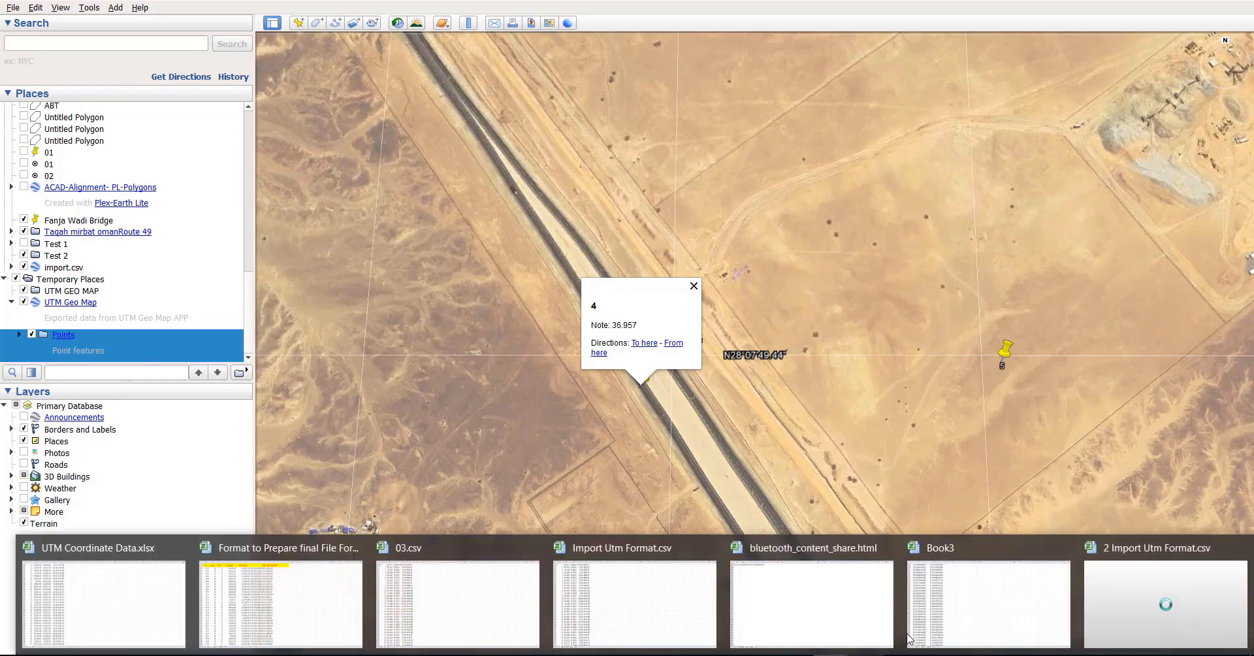
click(1149, 587)
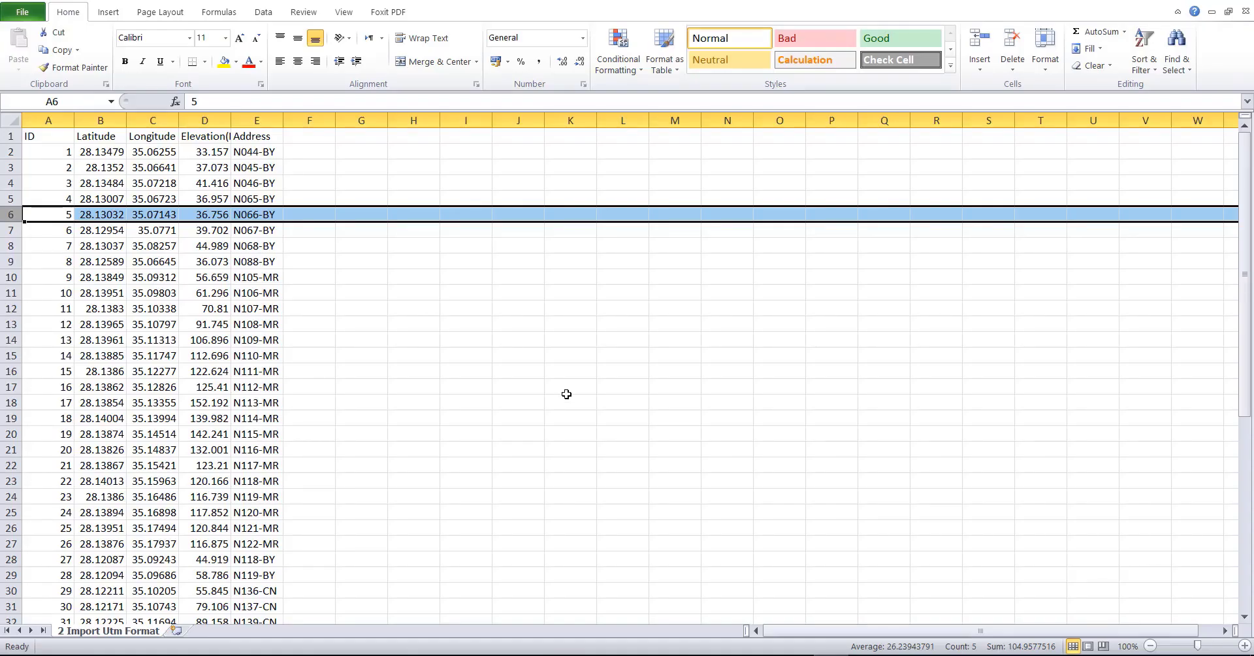
click(11, 198)
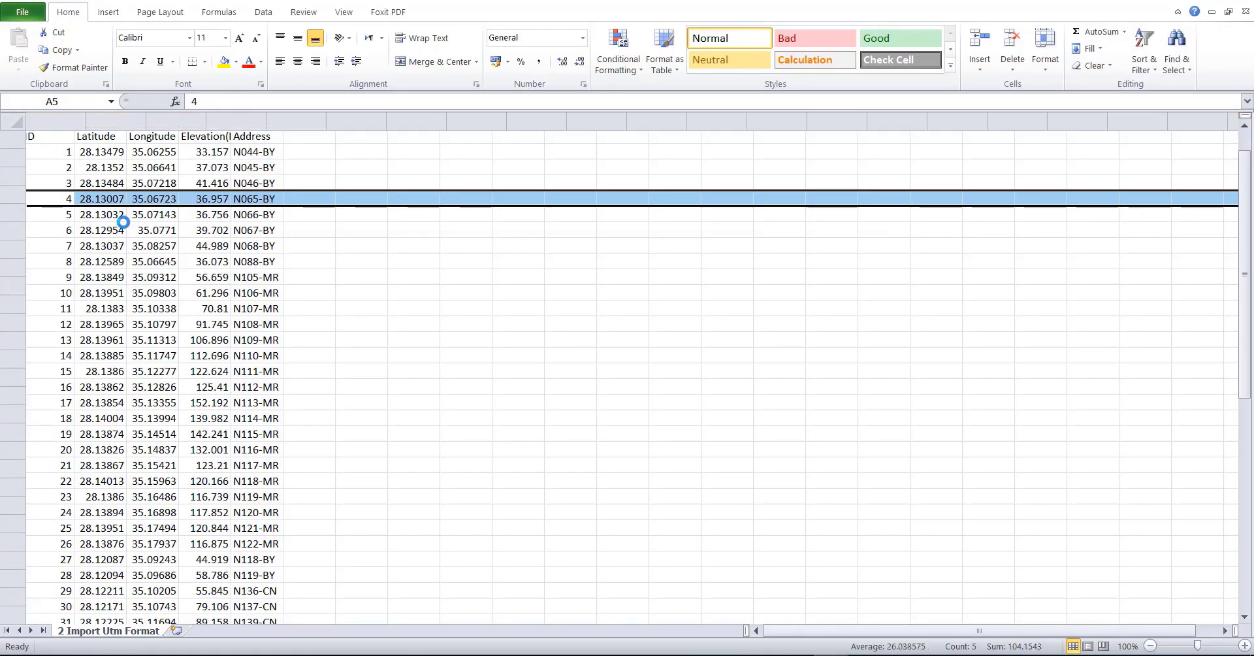
ctrl+scroll(124, 223, up, 3)
scroll(326, 277, up, 2)
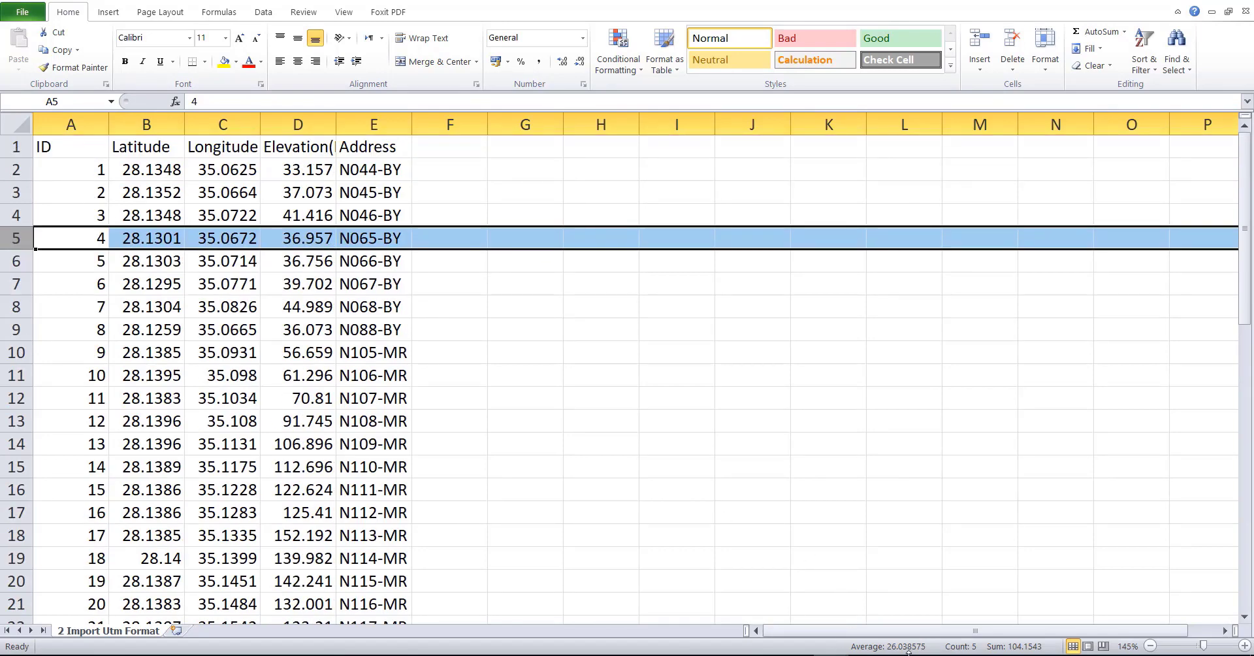
Step: Switch back to Google Earth and open the details of placemark 28 near the highway
key(alt+Tab)
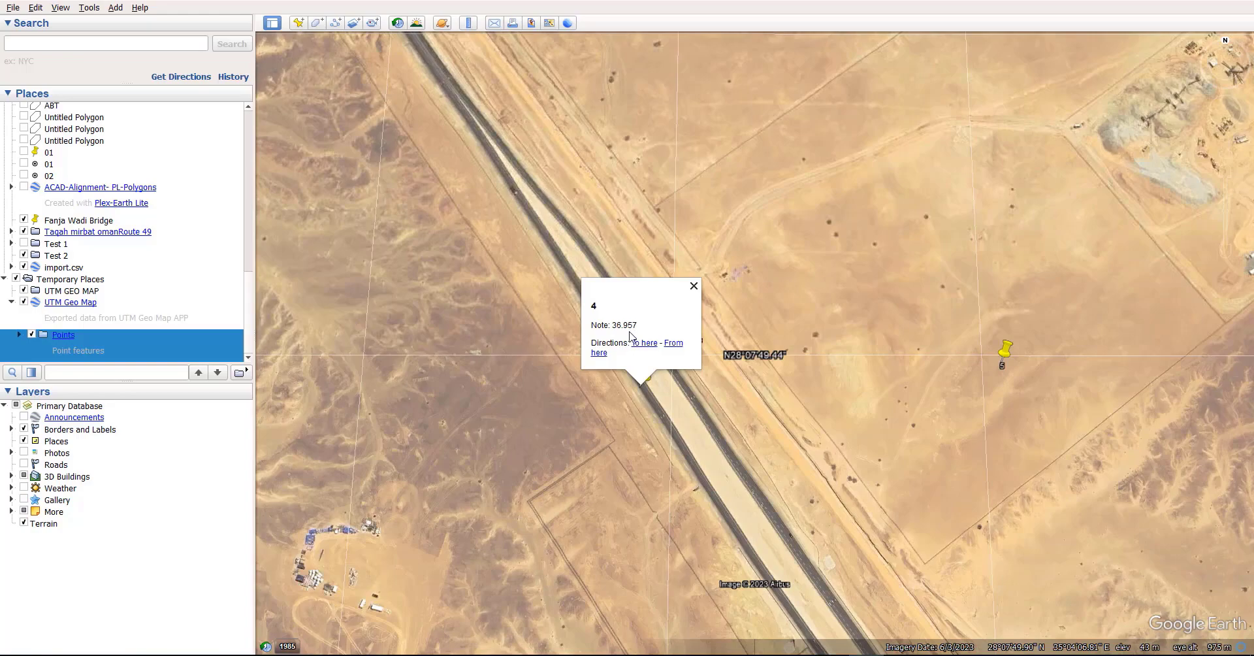
scroll(597, 375, down, 5)
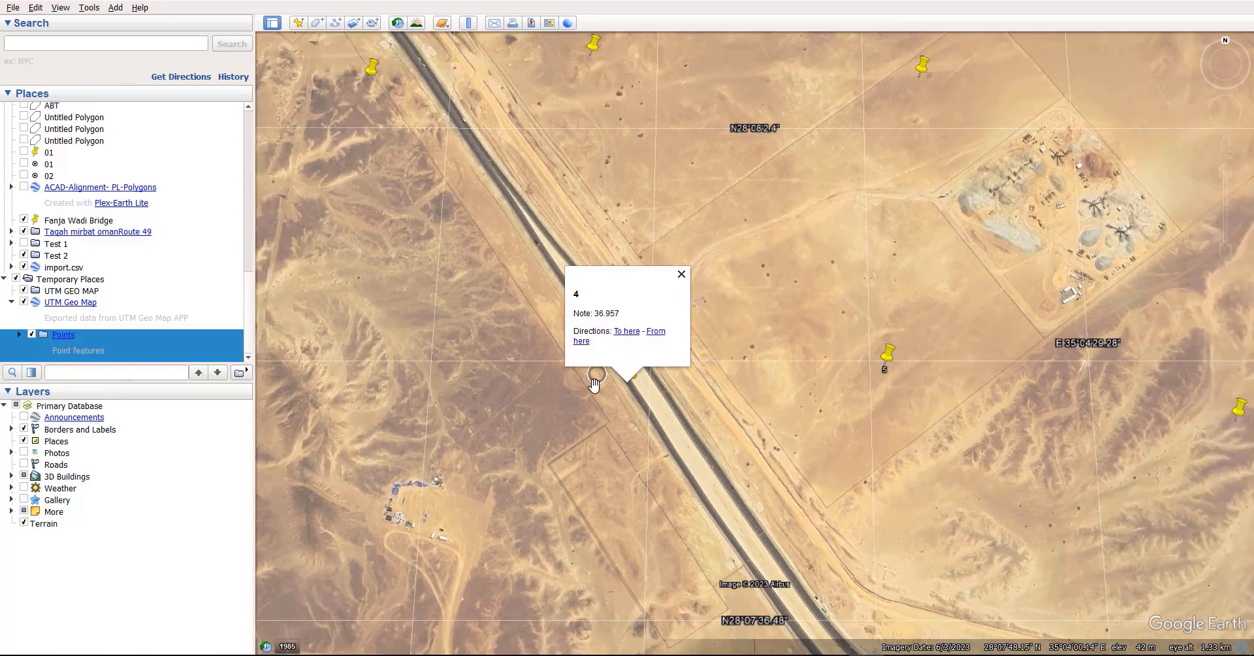
scroll(579, 392, down, 5)
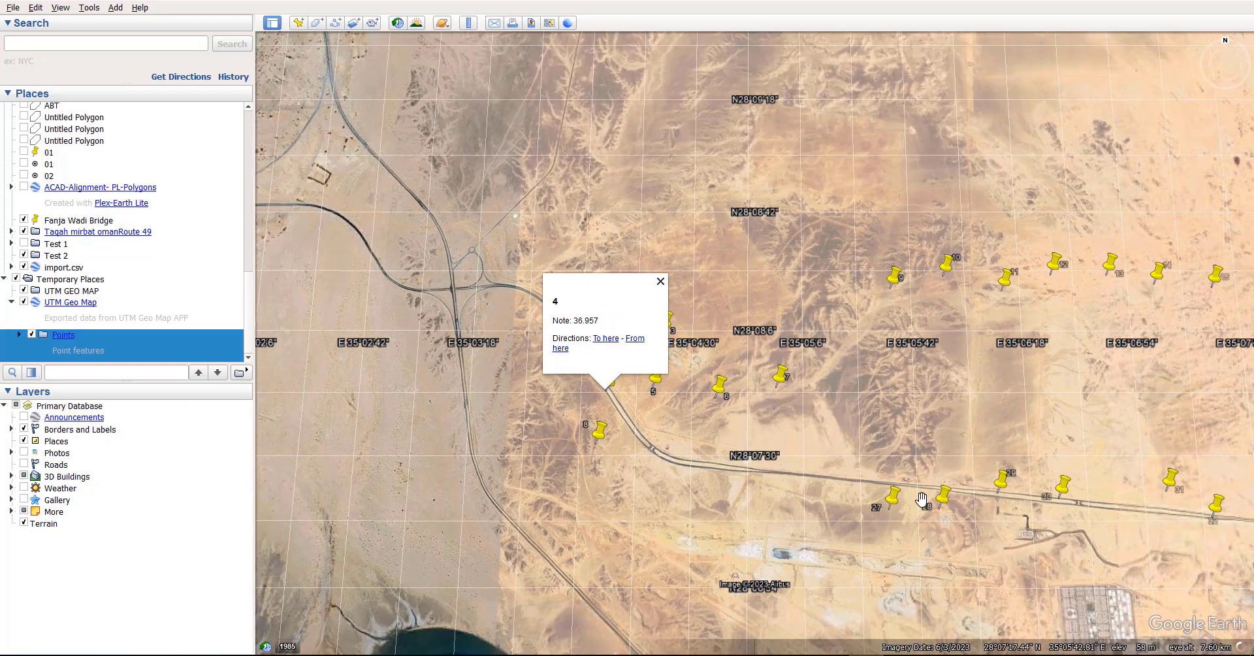
click(943, 495)
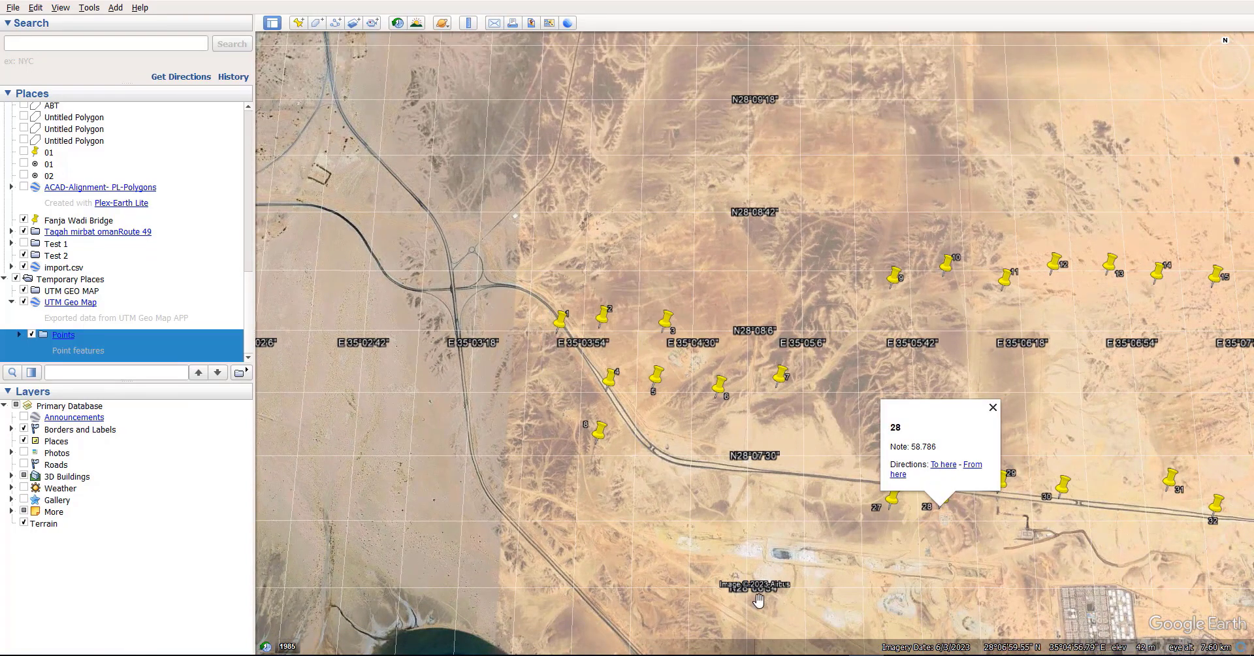
Step: Check the elevation of ID 28 in 2 Import Utm Format.csv in Excel, and return to the placemarks in Google Earth
mouse_move(1015, 650)
click(1088, 614)
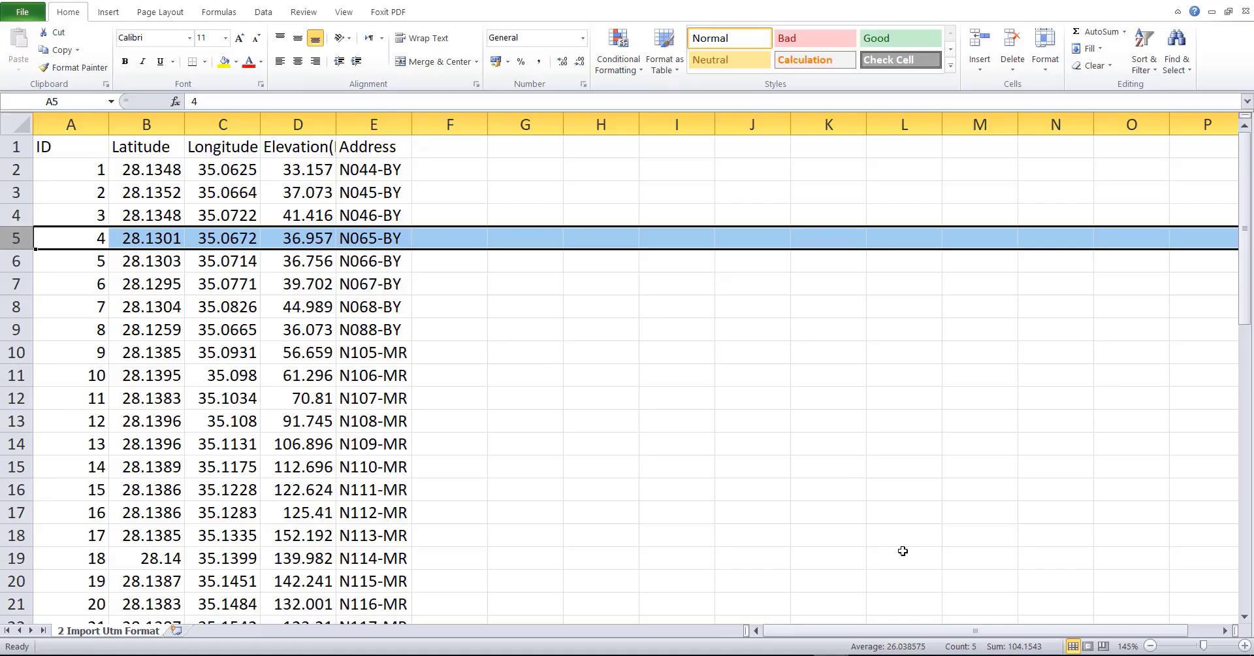
scroll(176, 418, down, 5)
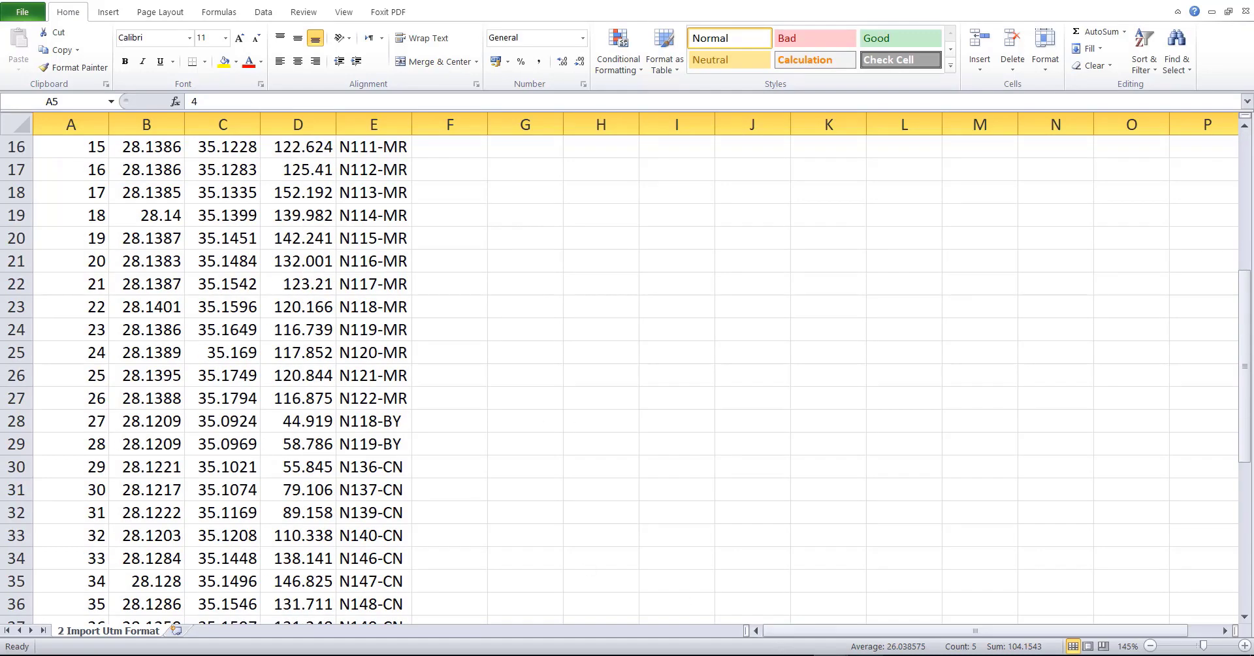
click(866, 654)
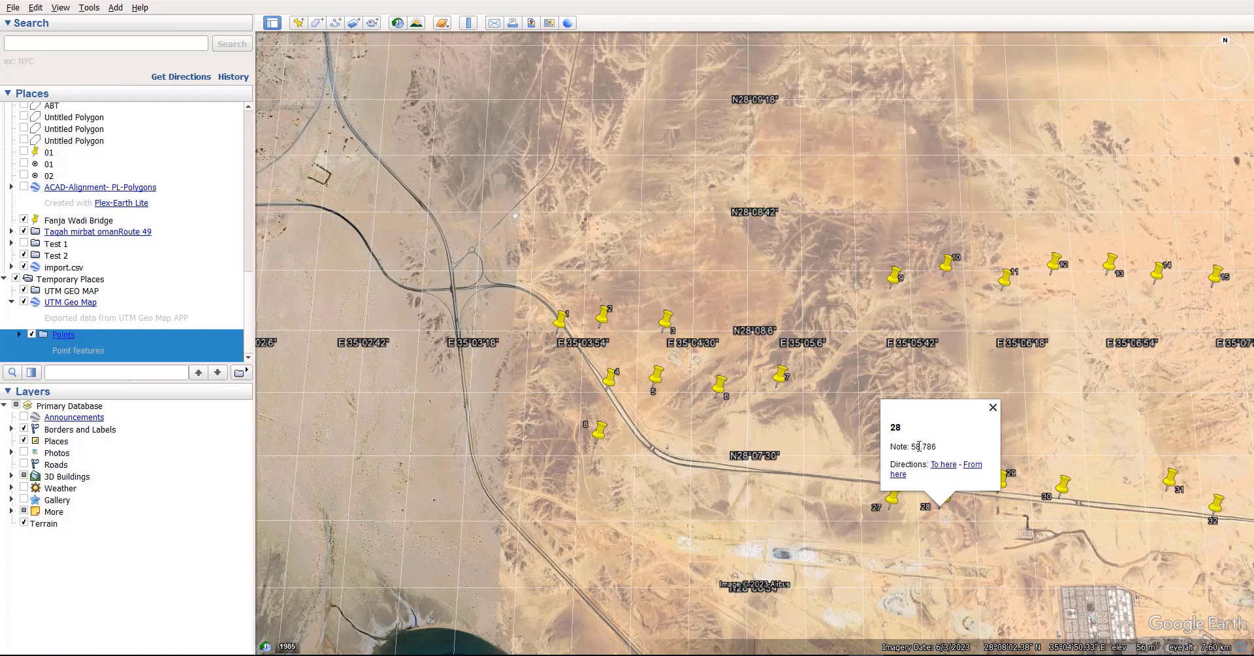
scroll(620, 392, down, 3)
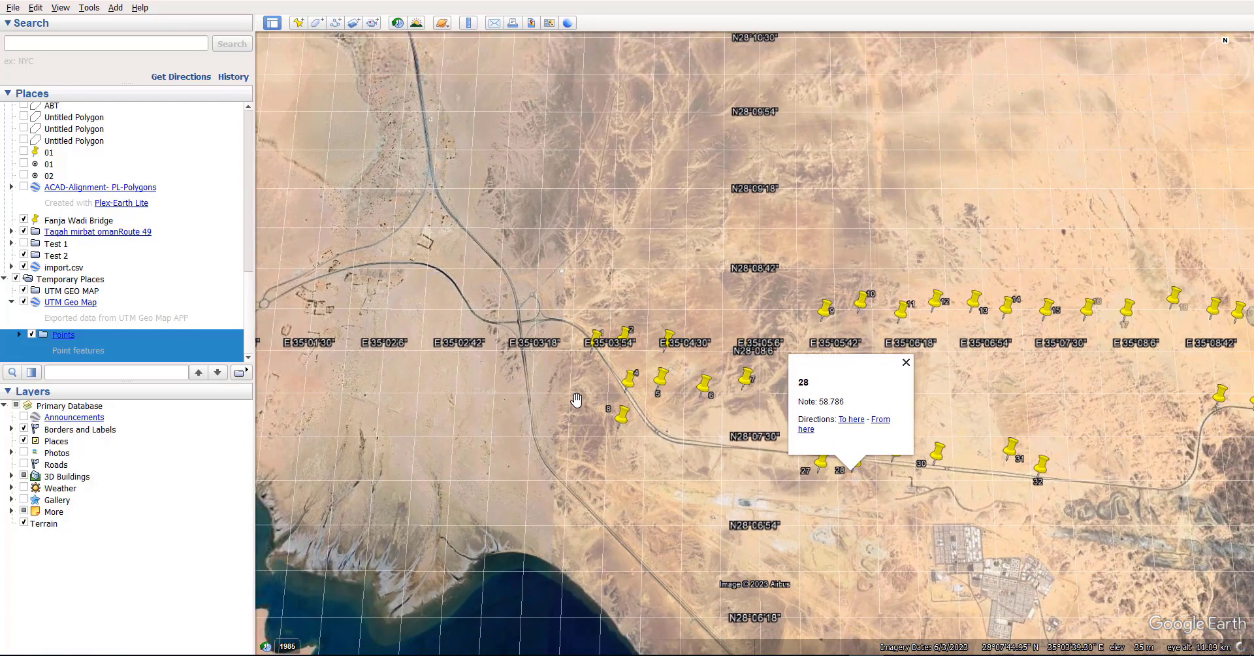
scroll(525, 397, down, 3)
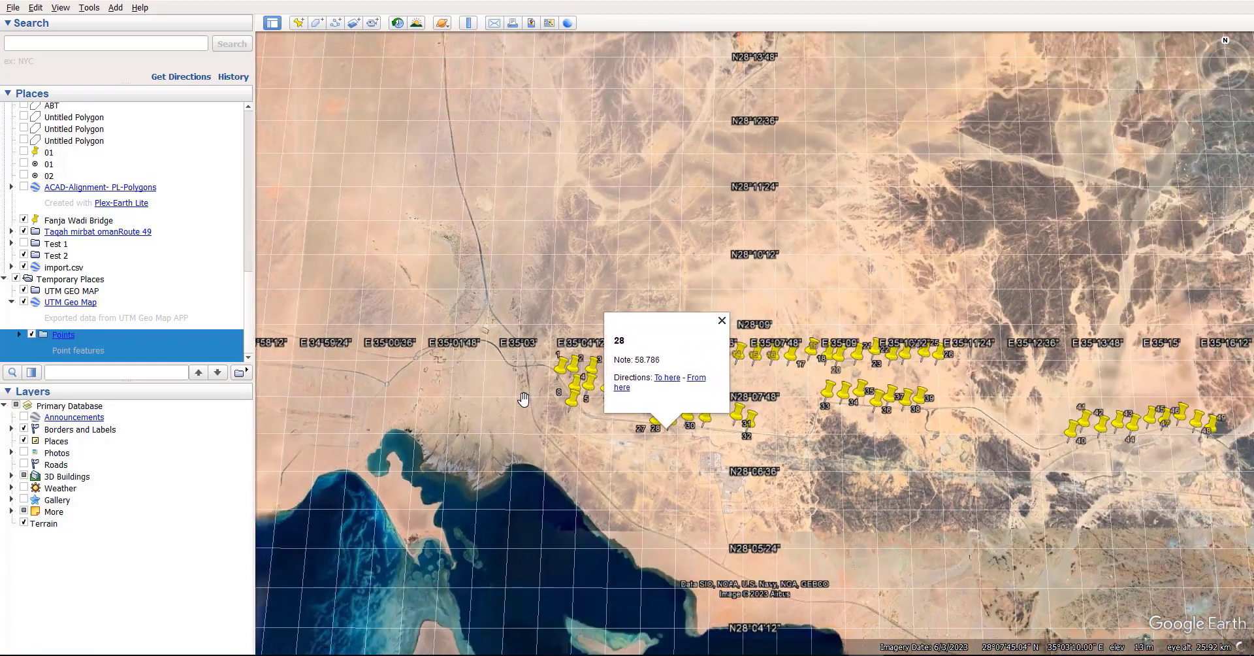